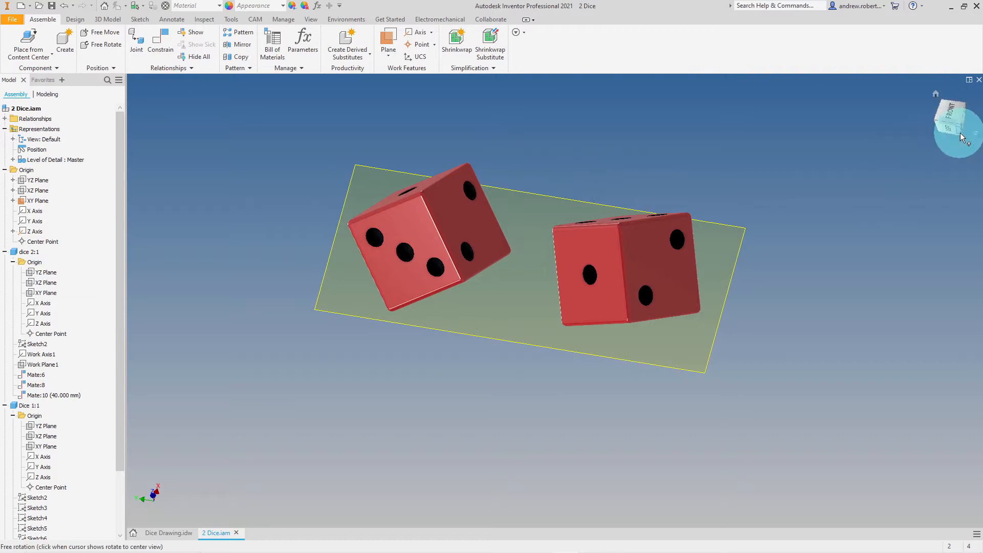
- View the two-dice assembly from the front and examine both dice
left_click(951, 114)
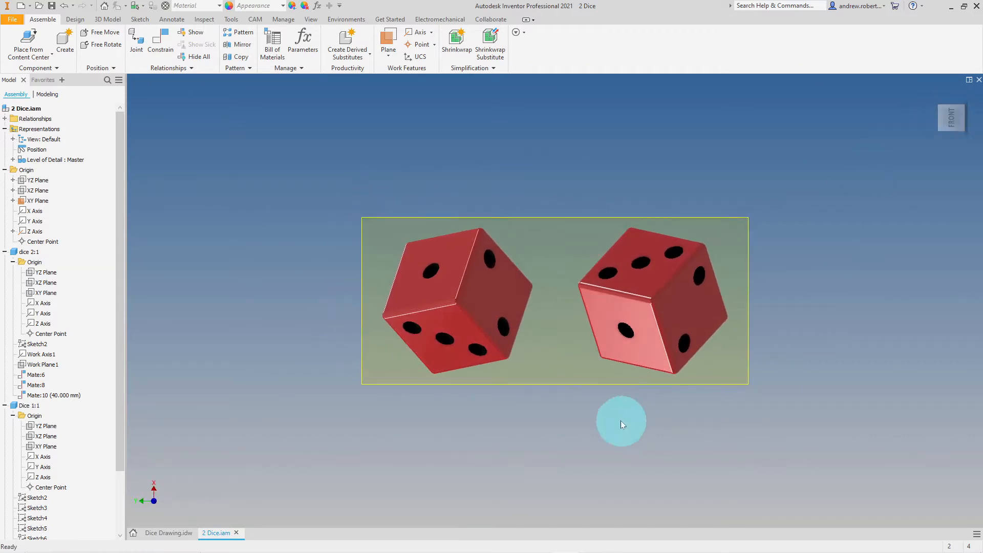
left_click(619, 330)
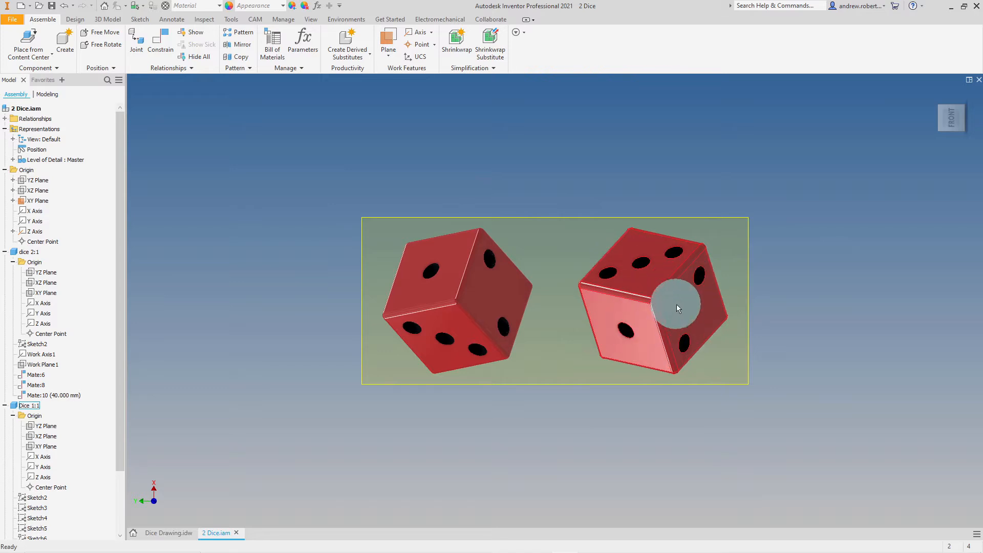
left_click(415, 352)
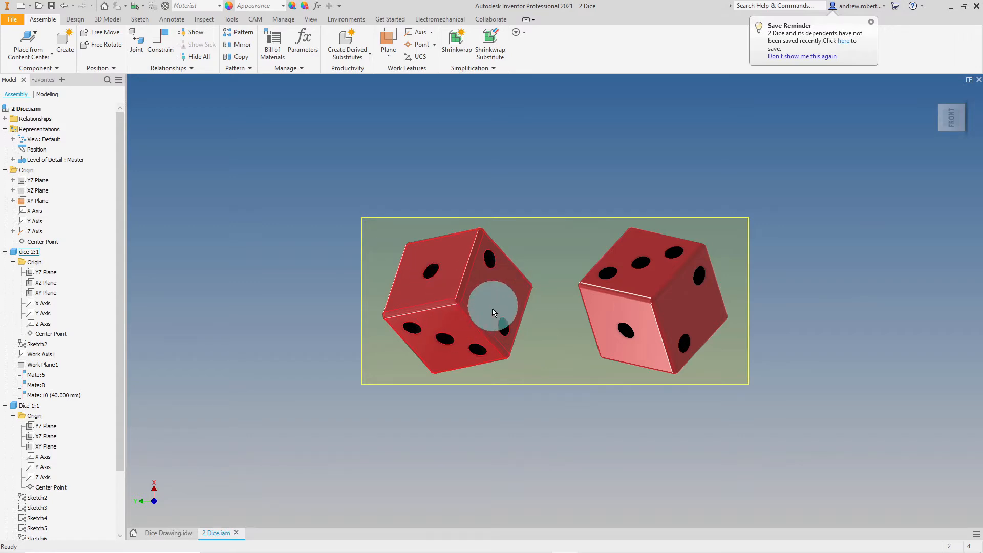
- Examine the dice drawing for the cube's overall dimensions and the dot layout of each face
left_click(169, 533)
left_click(295, 435)
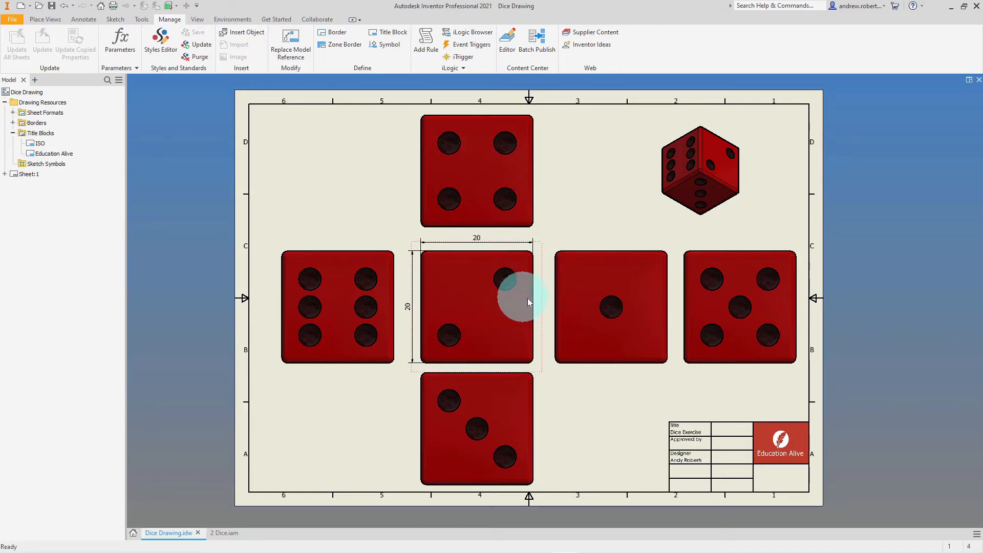
left_click(612, 307)
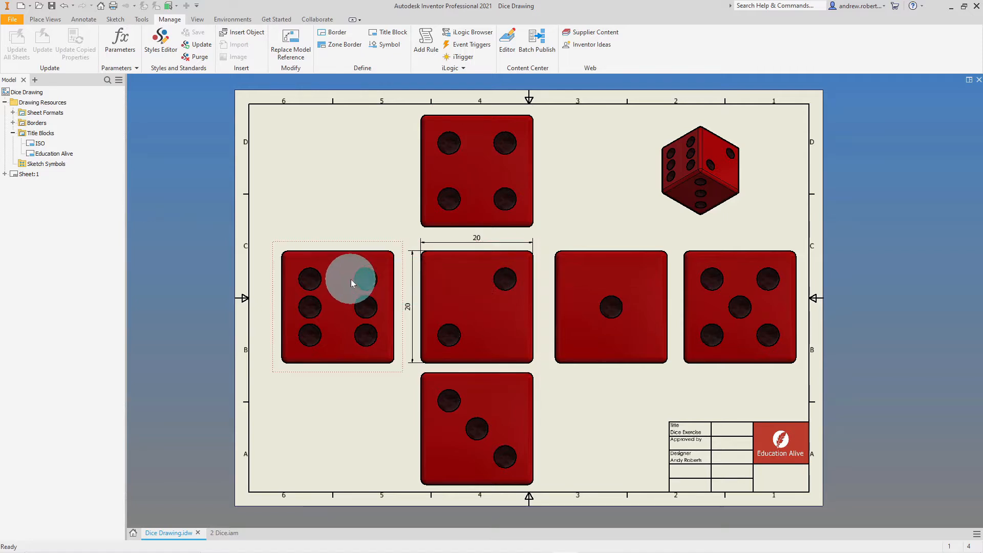
left_click(405, 289)
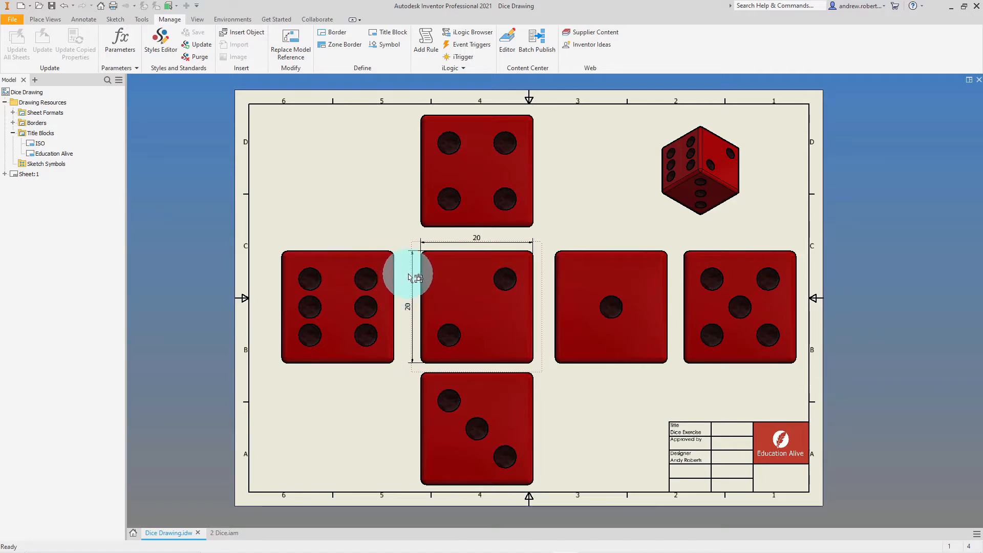
left_click(610, 307)
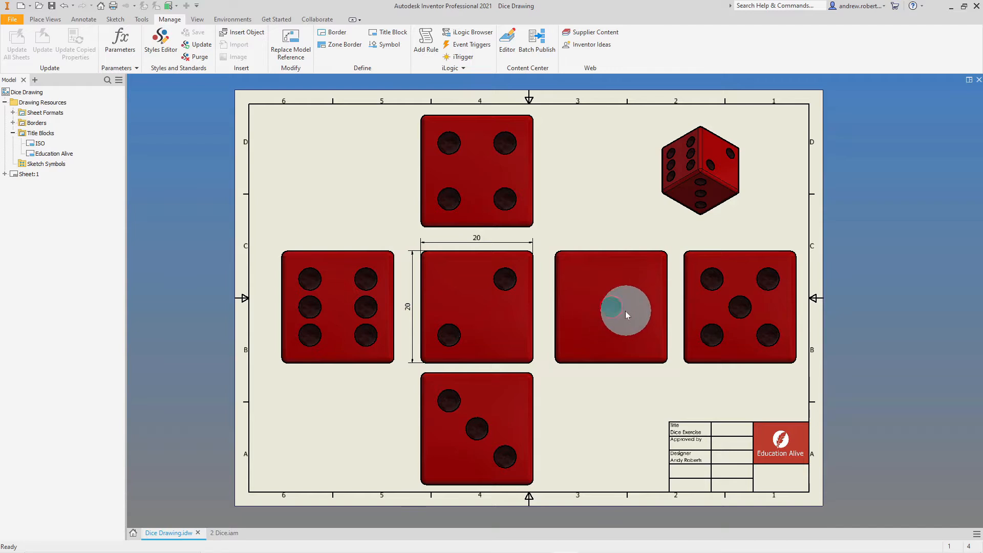
left_click(540, 298)
left_click(681, 184)
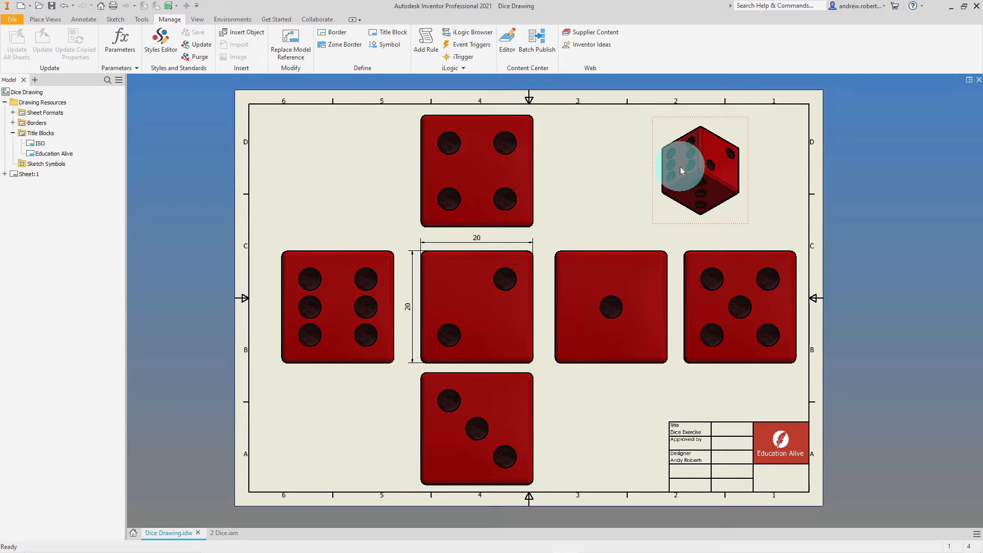
left_click(487, 299)
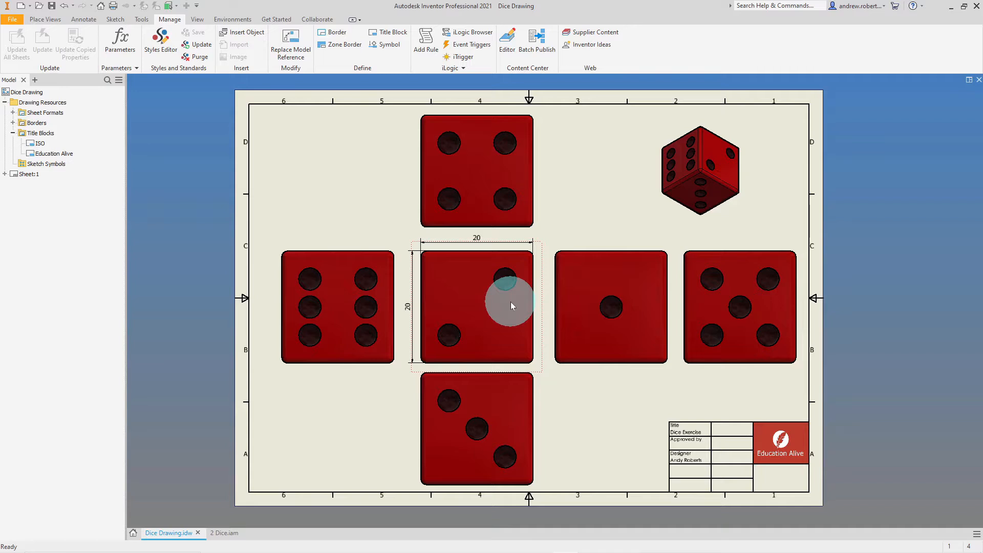
- Create a new part file from the metric Standard (mm).ipt template
left_click(17, 21)
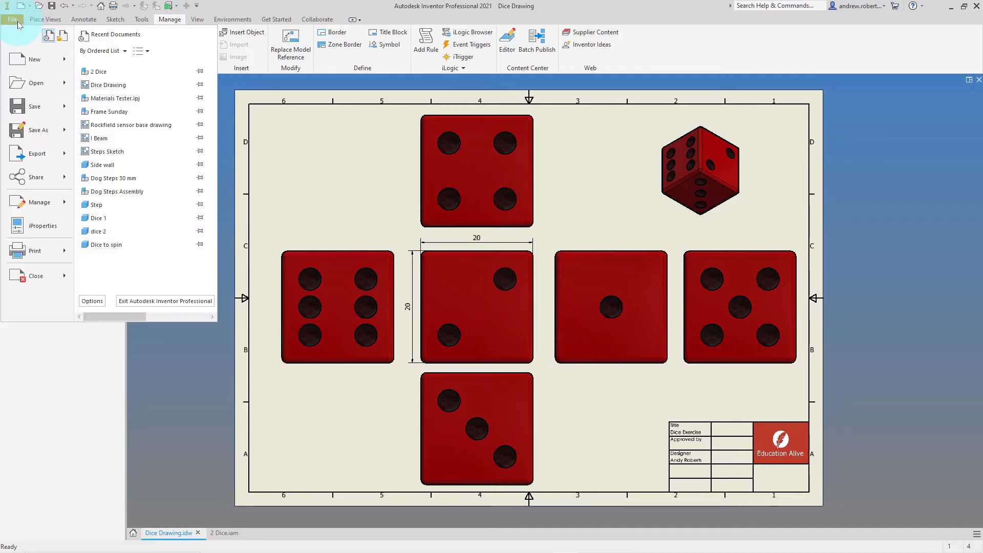
mouse_move(33, 59)
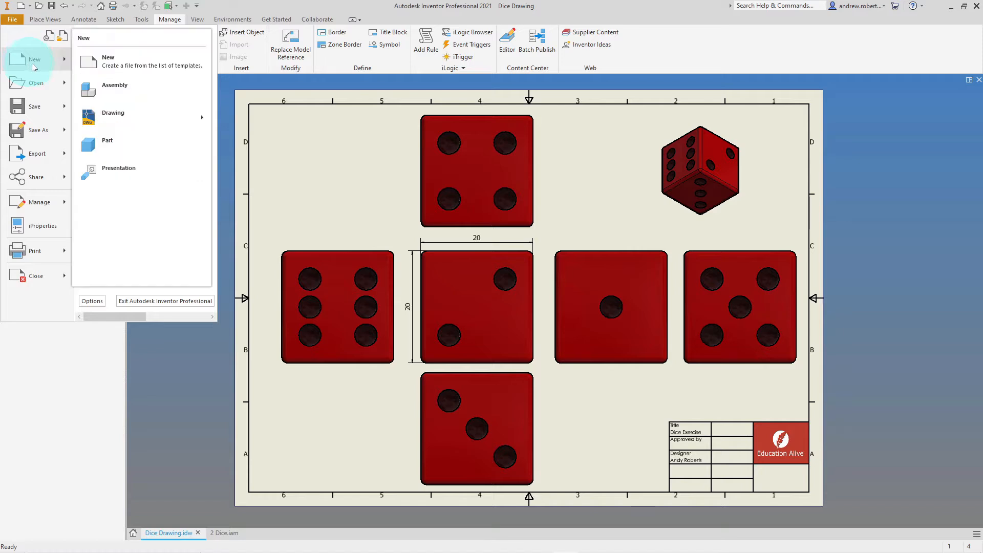
left_click(163, 69)
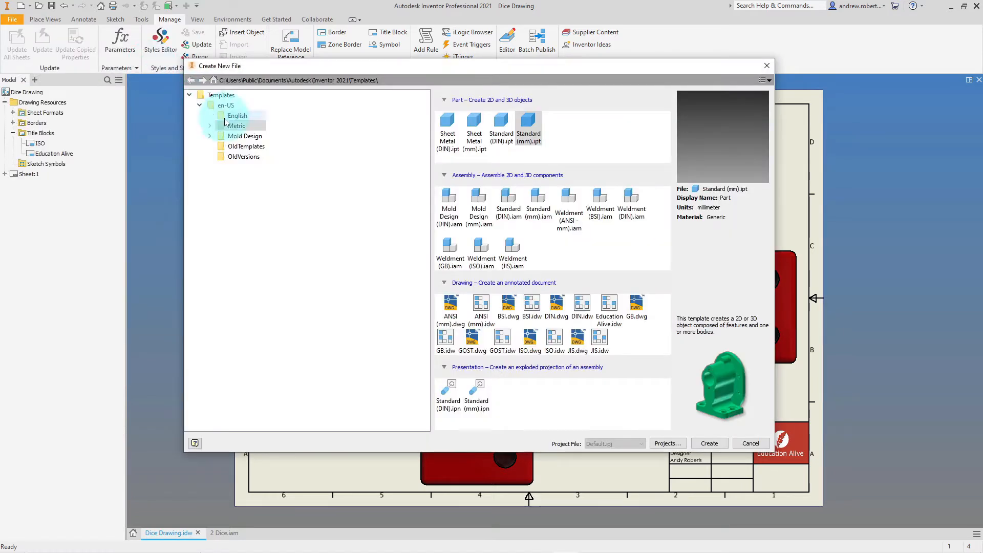
double_click(235, 126)
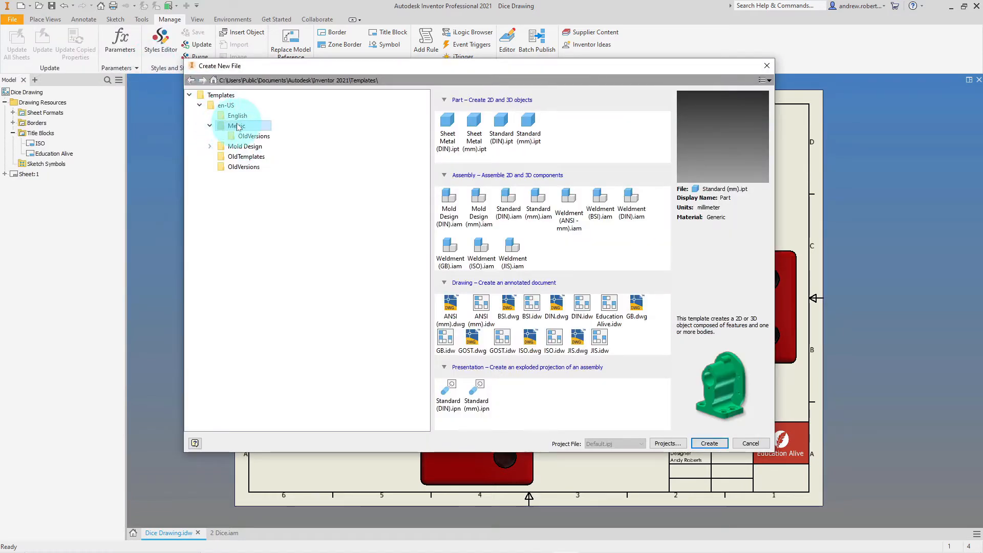
left_click(531, 137)
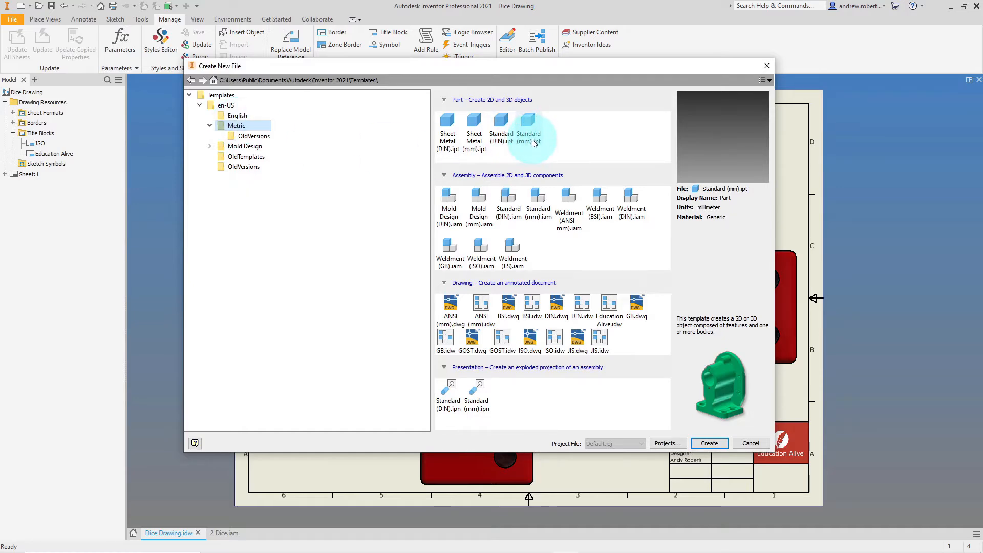
double_click(532, 137)
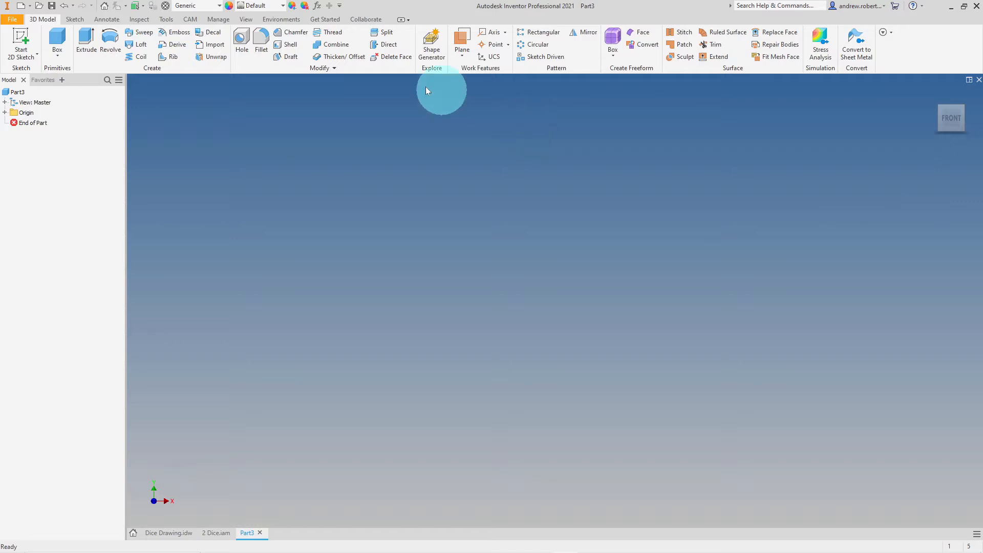
- Sketch a 20 by 20 mm two-point center rectangle centred on the origin of the XY plane, and finish the sketch
left_click(26, 57)
left_click(30, 73)
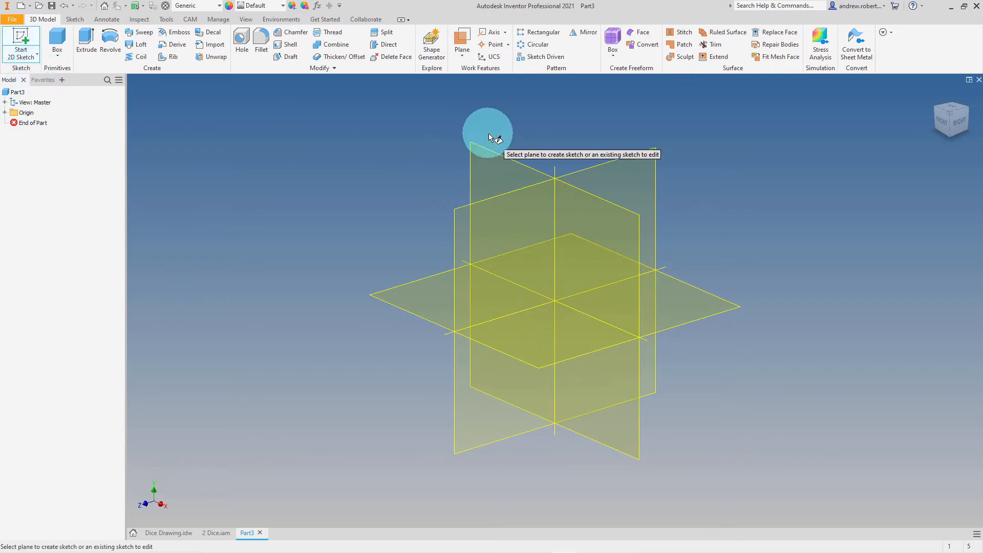
left_click(489, 165)
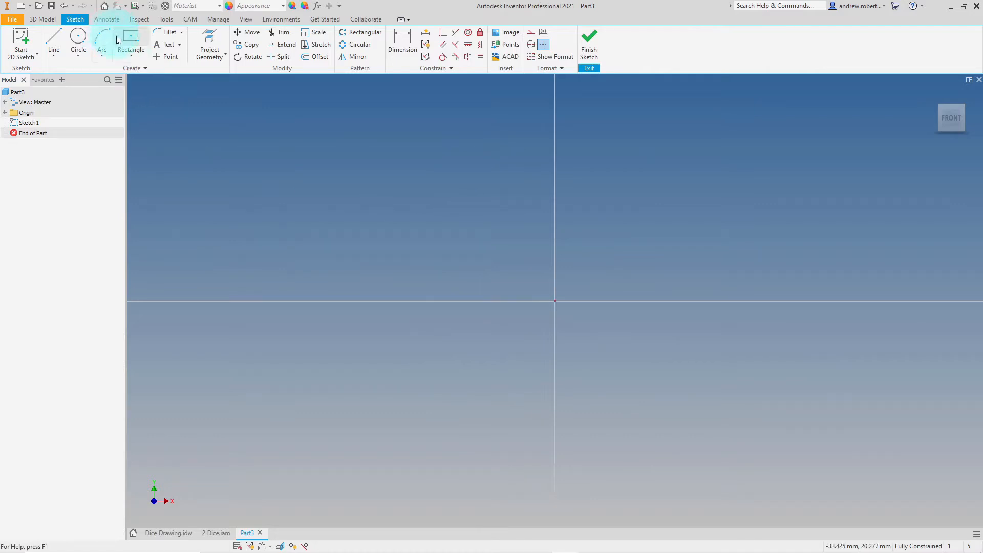
left_click(132, 38)
left_click(133, 55)
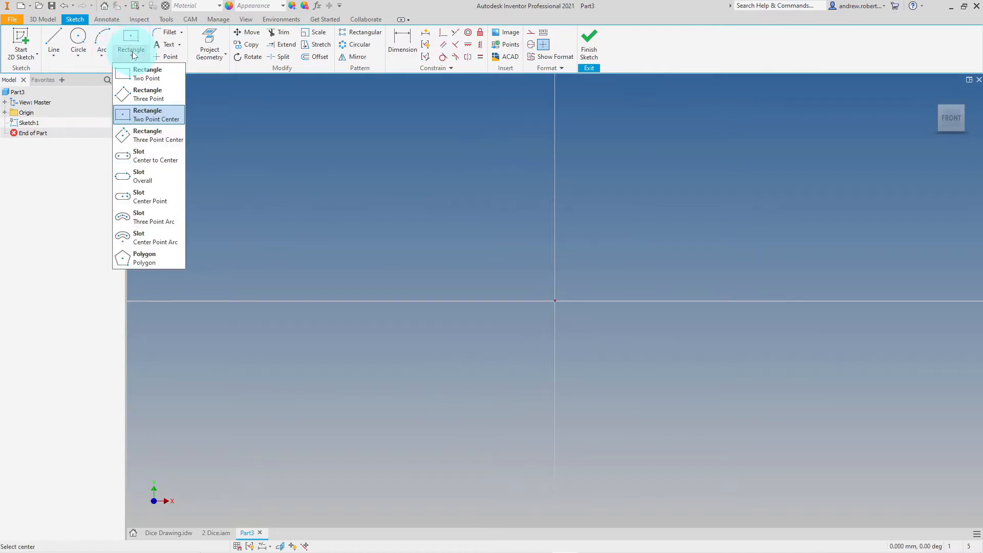
left_click(160, 121)
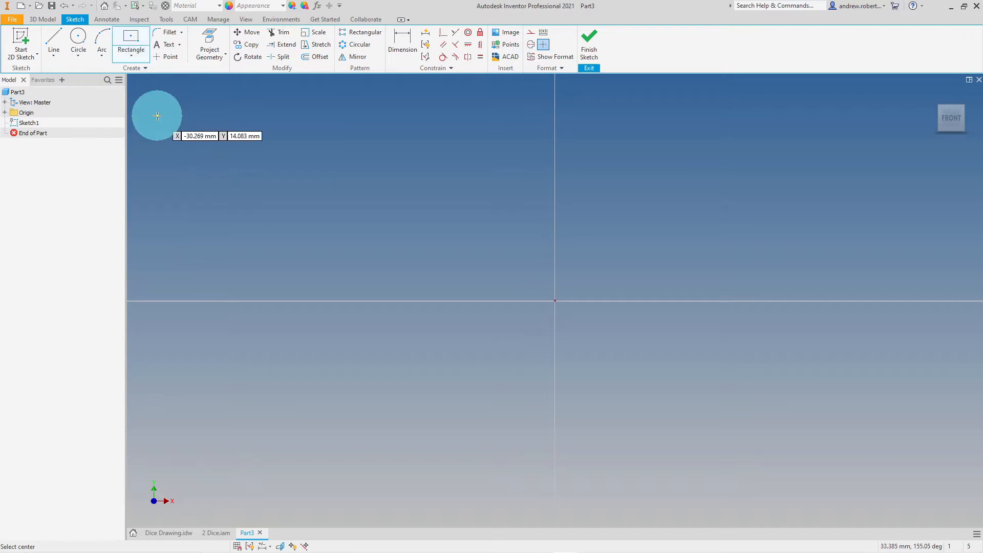
left_click(556, 301)
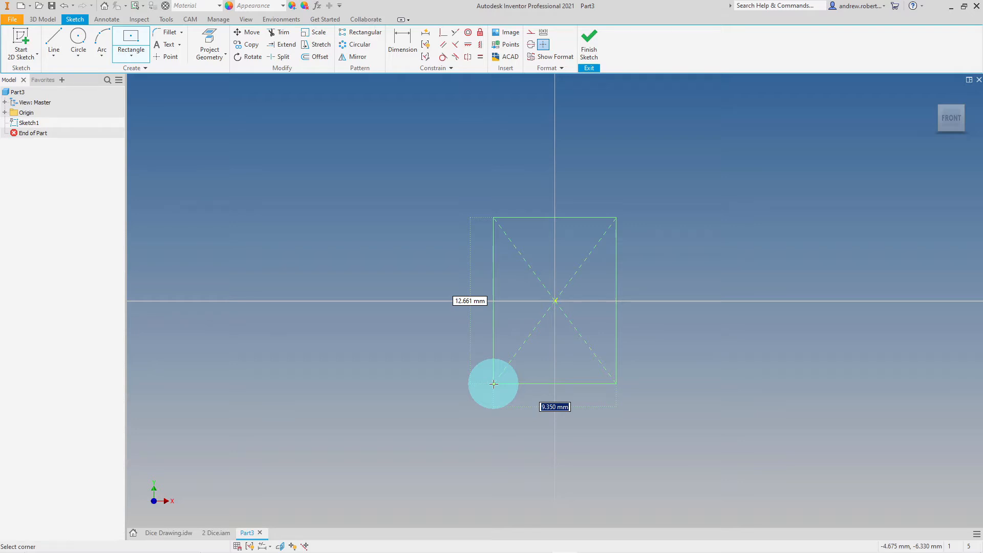
type("20")
key("Tab")
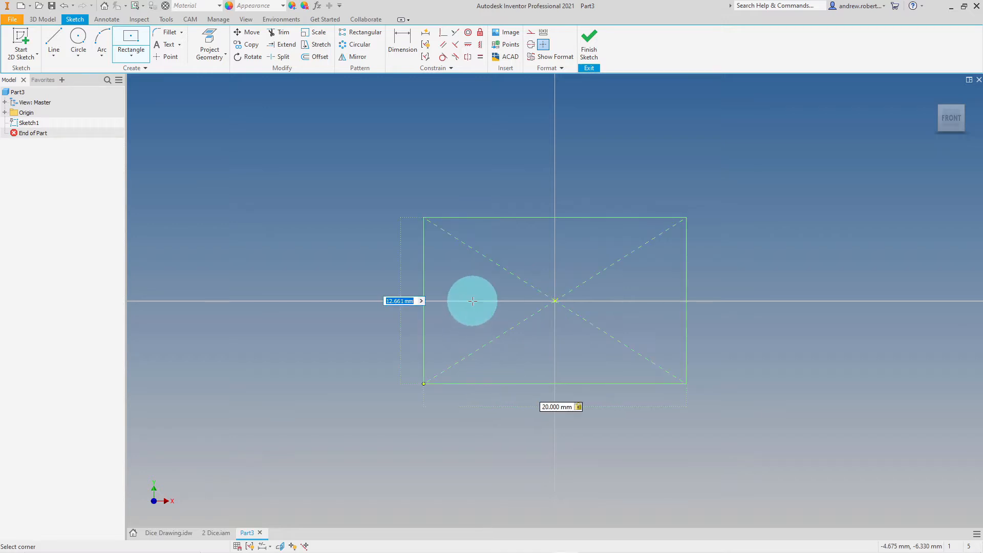
type("20")
key("Return")
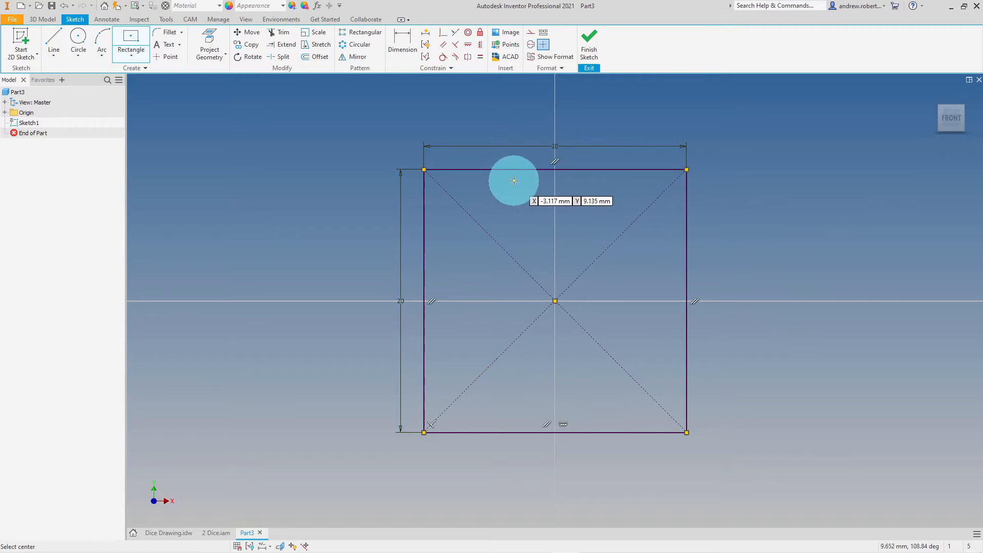
left_click(590, 41)
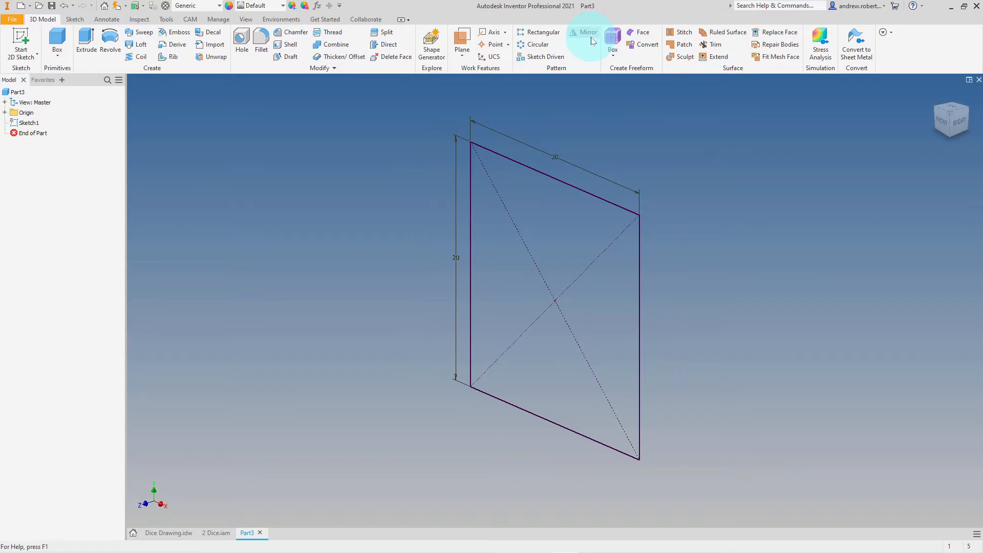
- Extrude the square profile 20 mm symmetrically about the sketch plane to form a cube
left_click(87, 39)
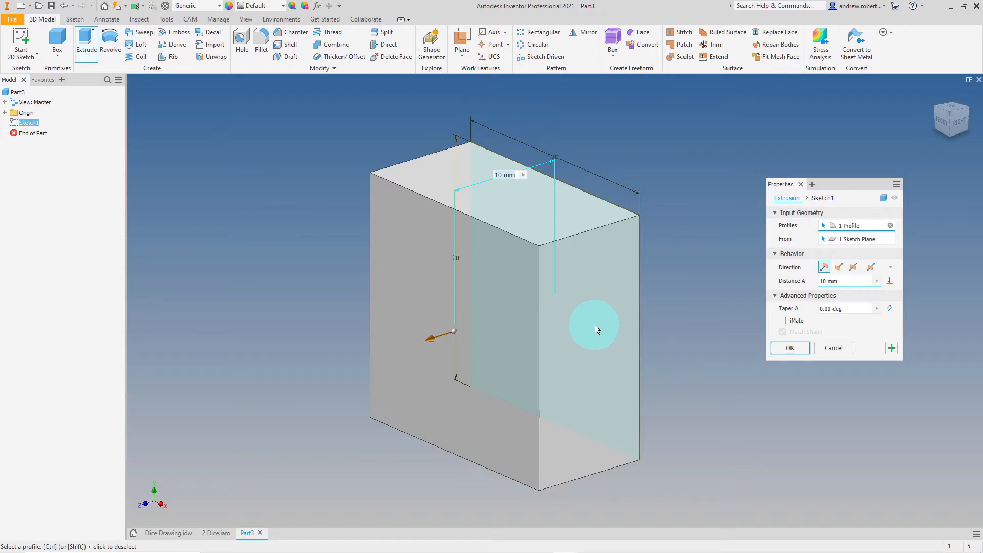
left_click(822, 282)
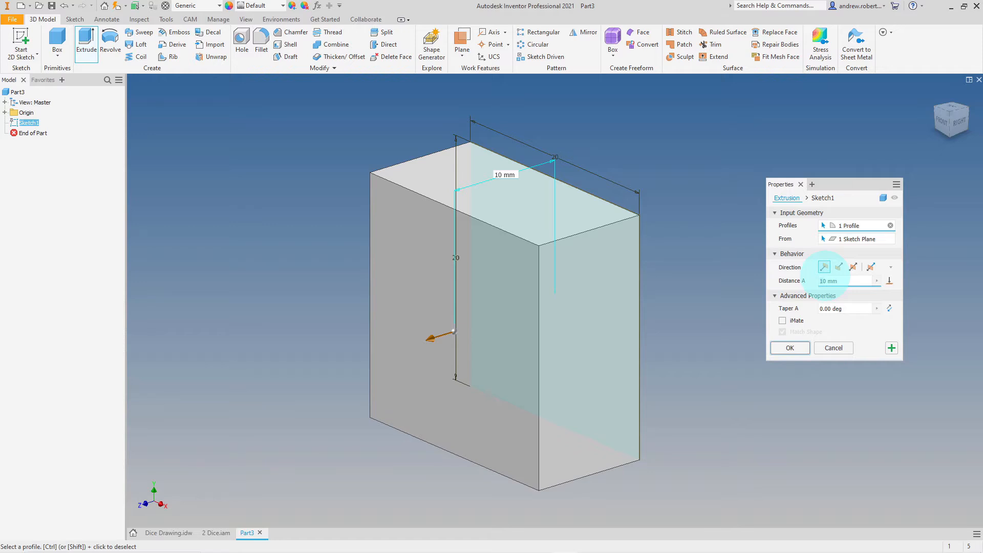
type("0")
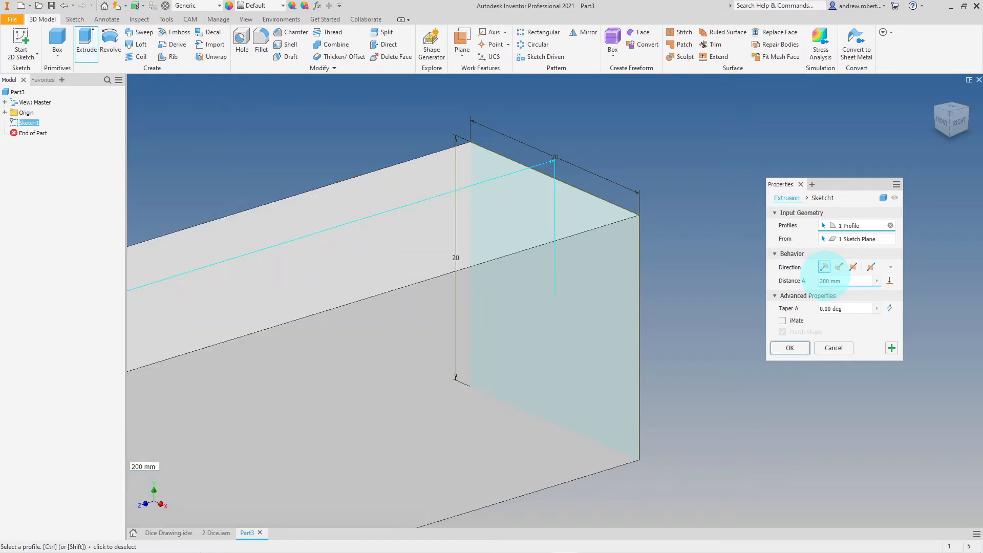
left_click(853, 269)
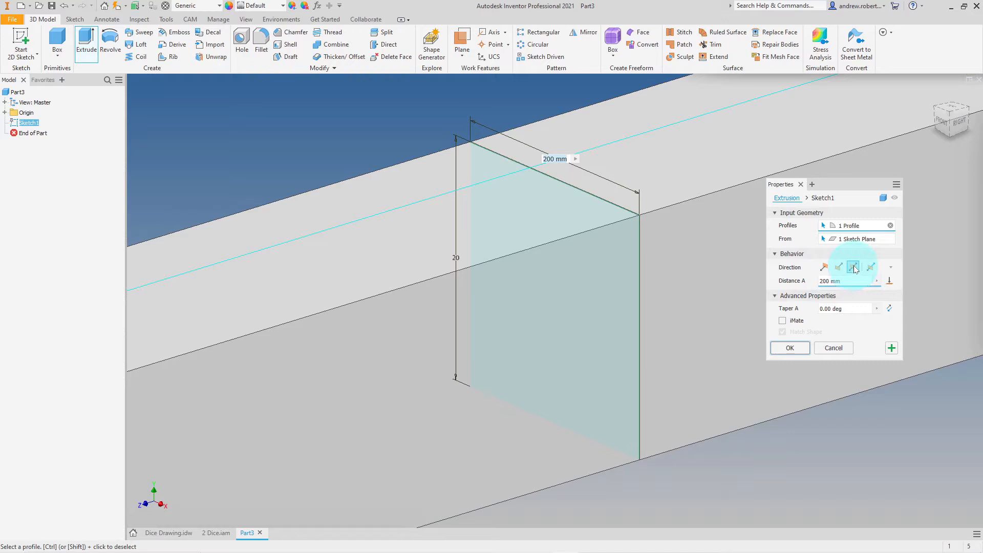
left_click(829, 281)
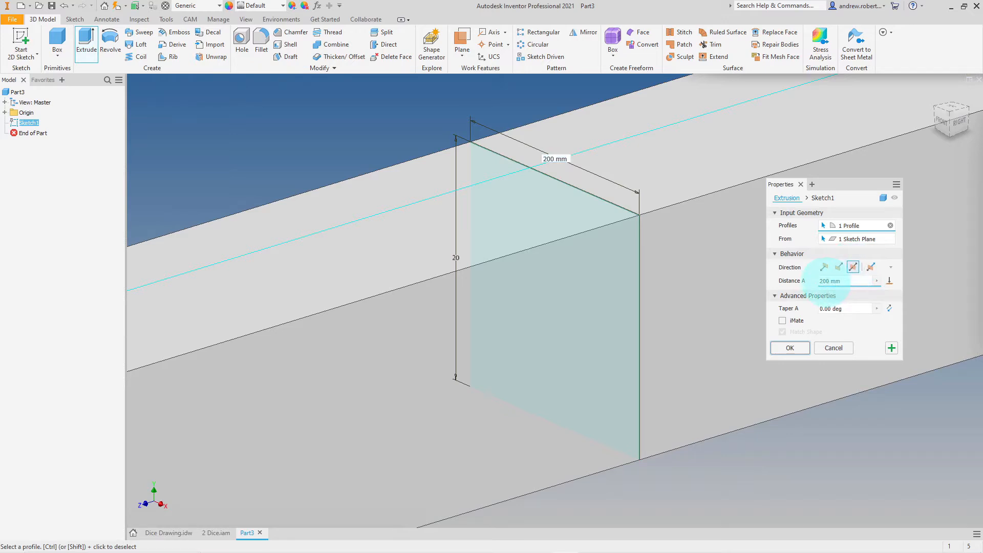
key("BackSpace")
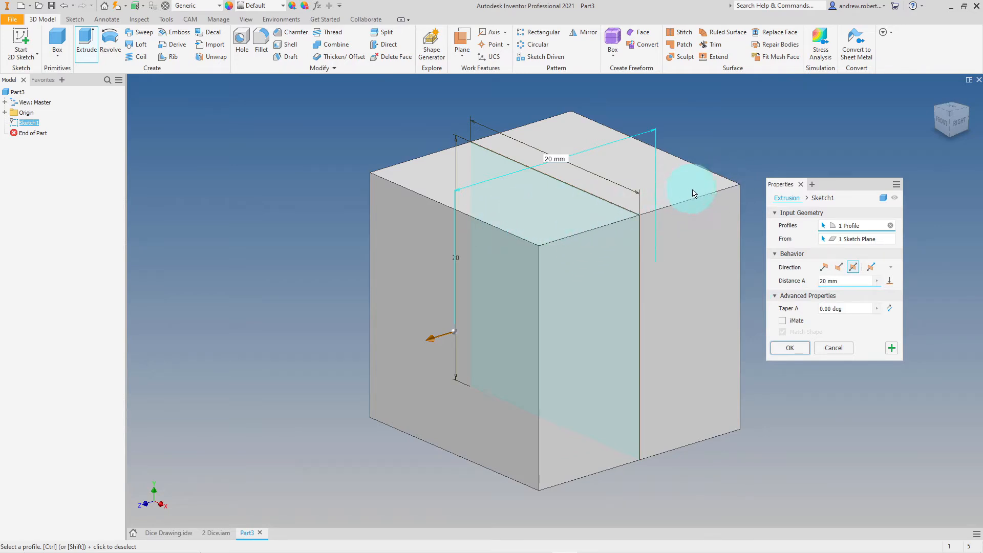
left_click(801, 348)
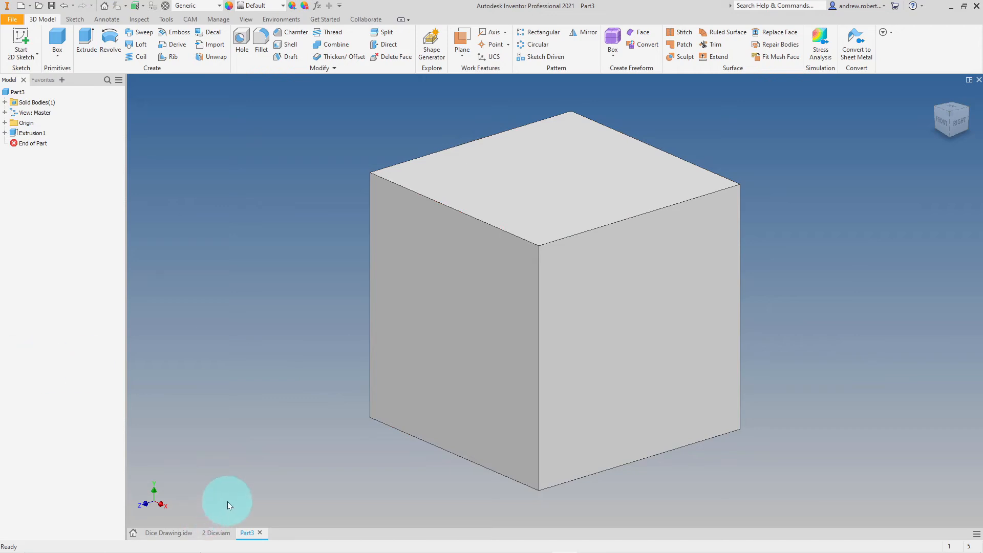
- Review the dice assembly and drawing against the new cube, and view the cube straight on from the front
left_click(216, 534)
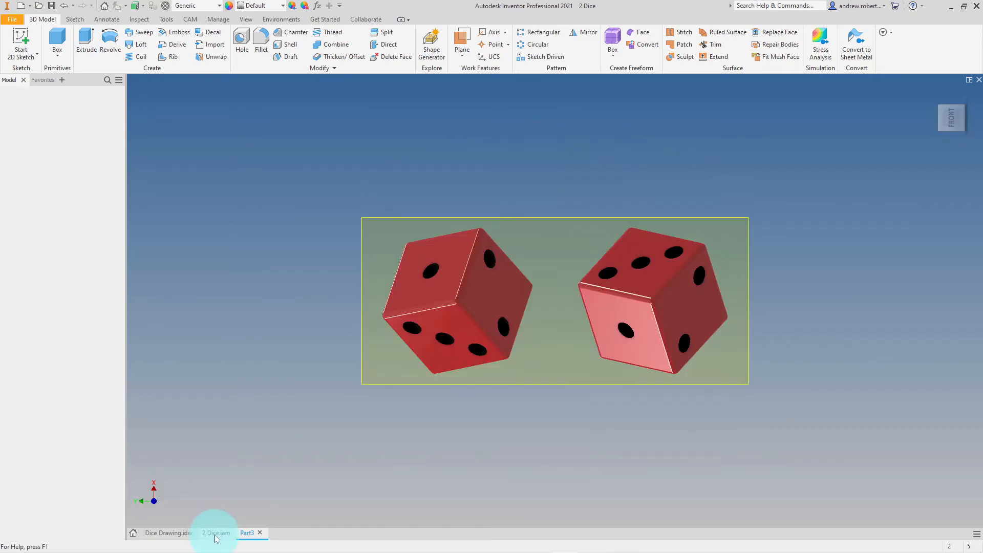
left_click(171, 533)
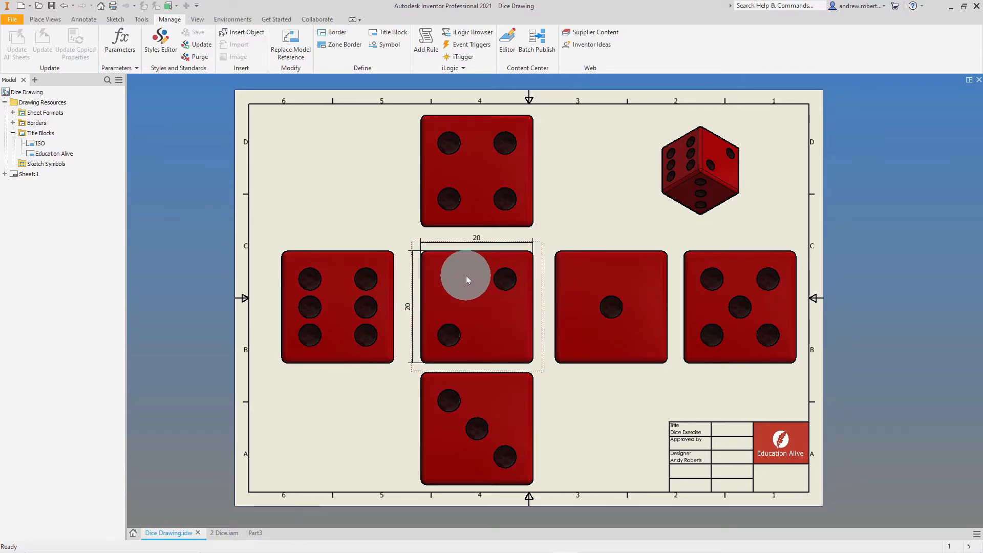
left_click(224, 533)
left_click(252, 533)
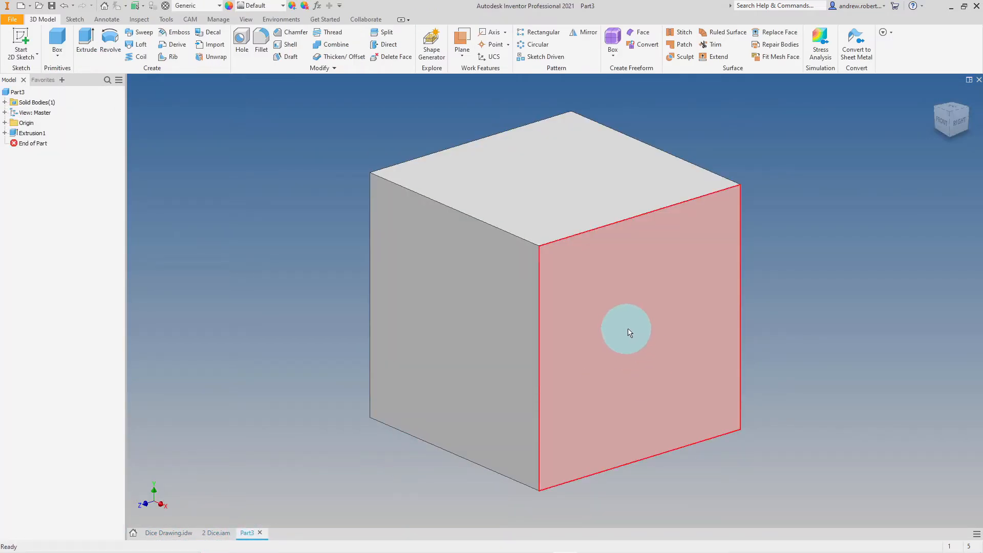
left_click(623, 328)
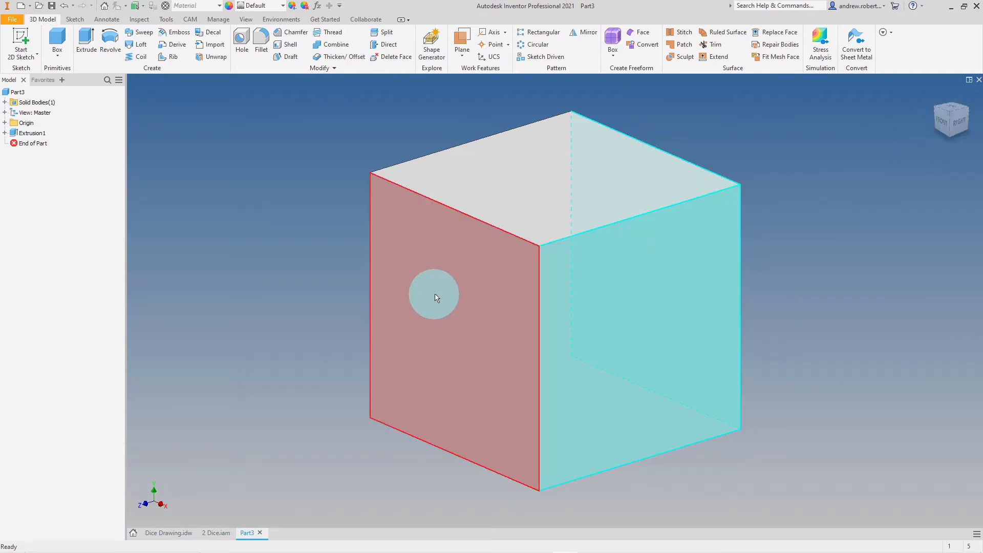
left_click(942, 124)
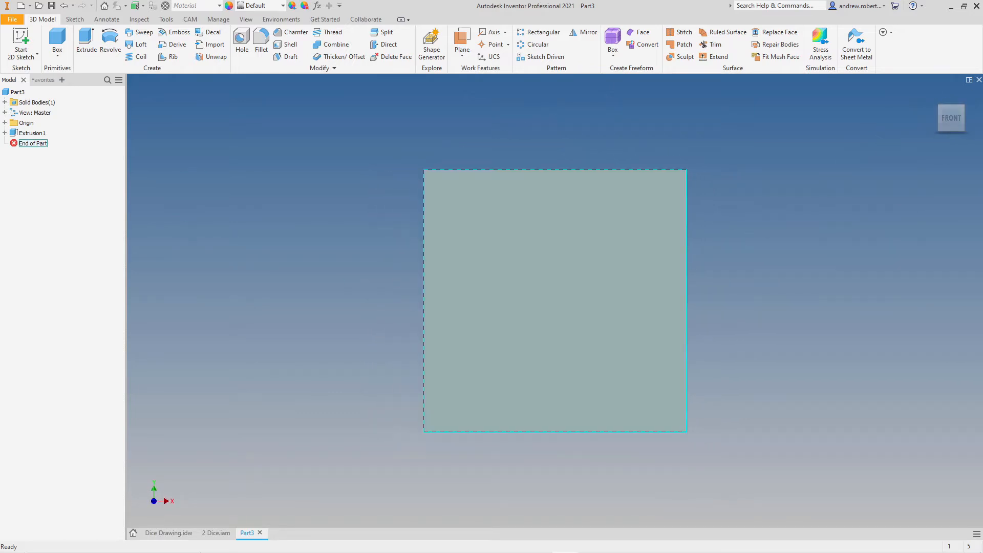
- Start a new 2D sketch on the front face of the cube
left_click(25, 55)
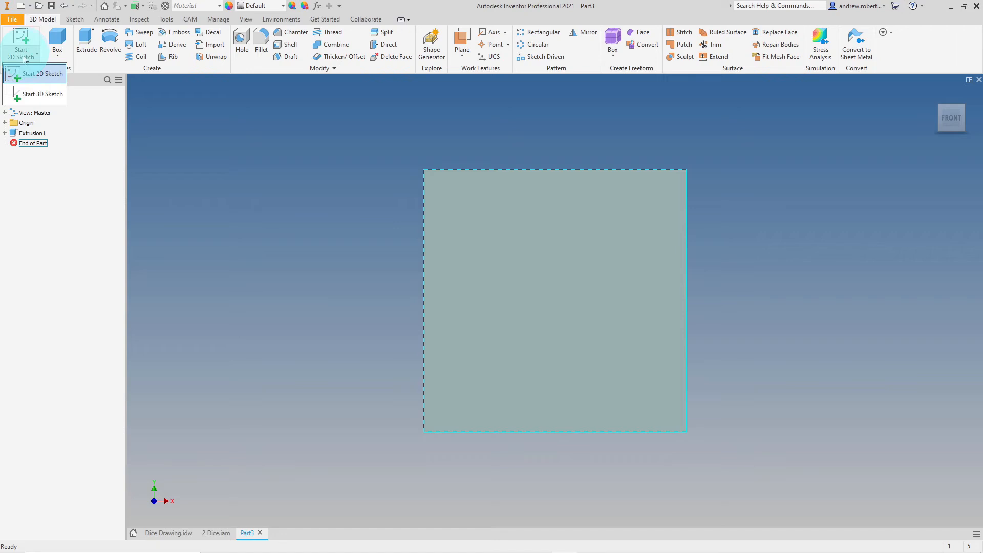
left_click(24, 74)
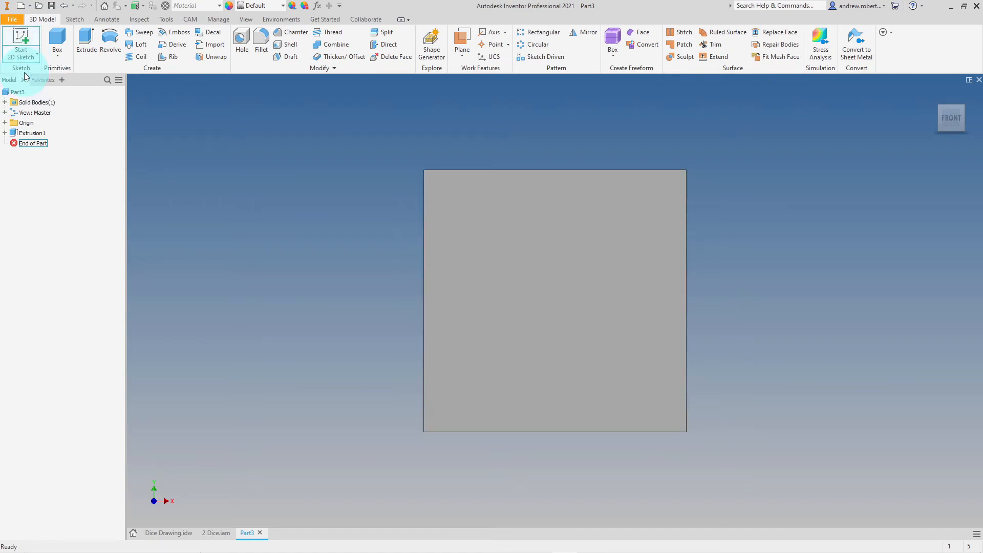
left_click(531, 238)
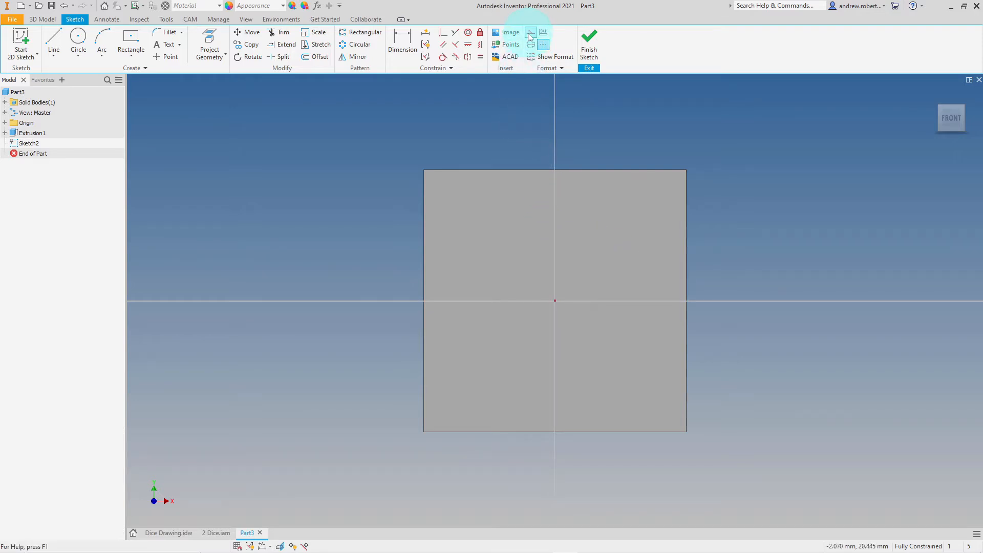
- Draw a 10 by 10 mm two-point center rectangle as construction geometry, centred on the origin of the front face
left_click(131, 38)
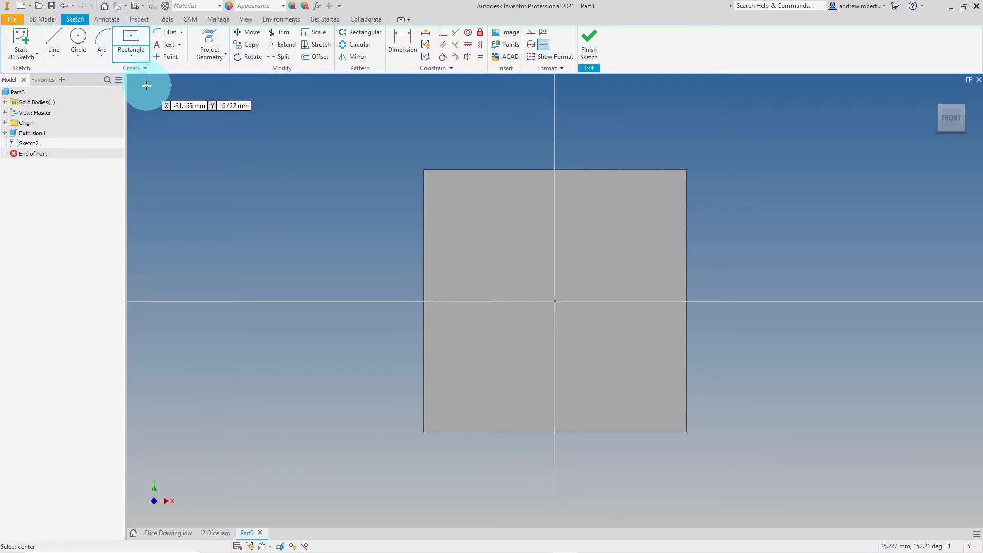
left_click(132, 54)
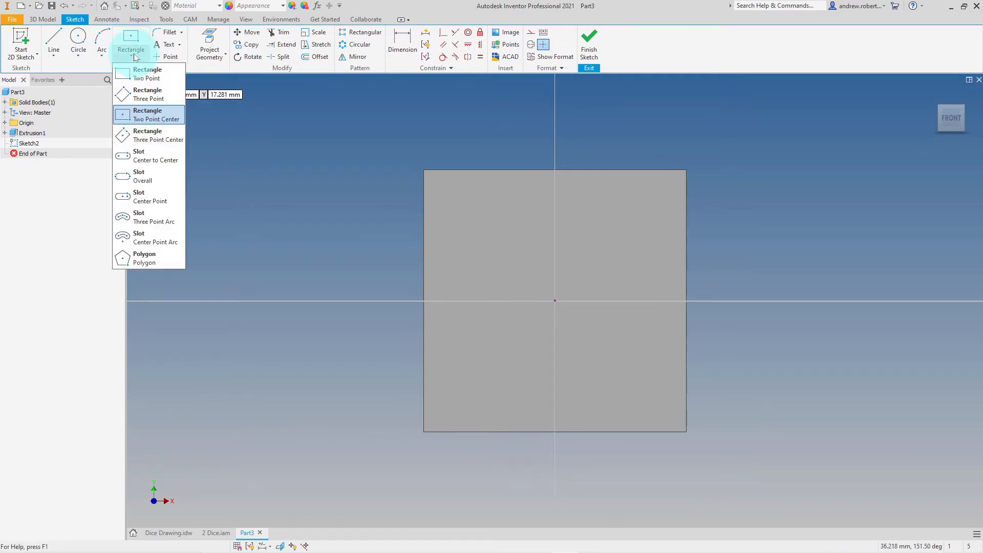
left_click(147, 119)
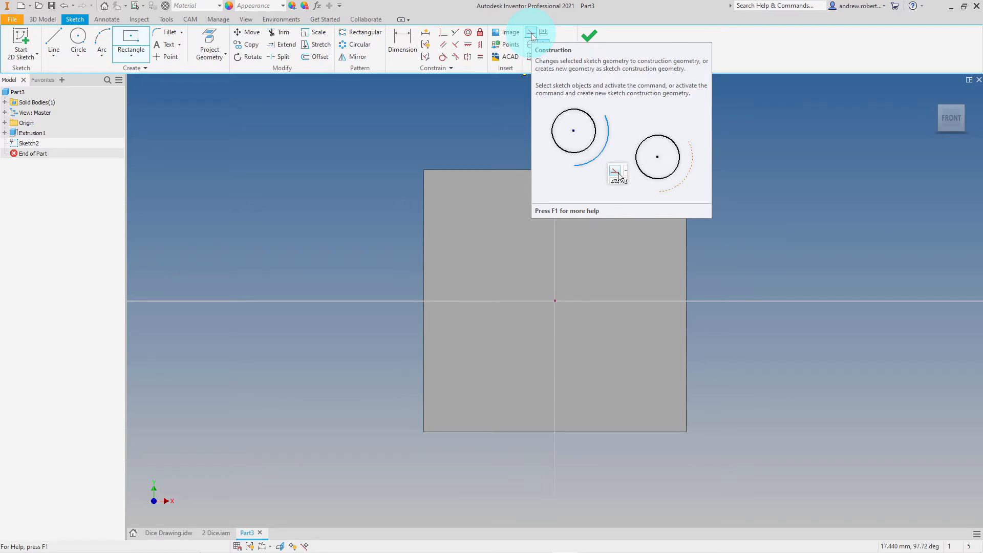
left_click(531, 32)
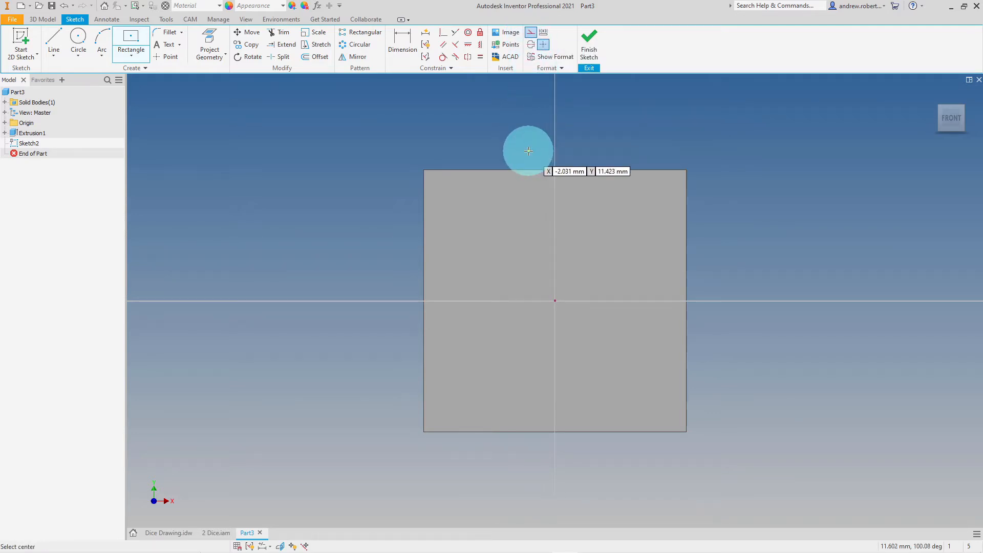
left_click(556, 300)
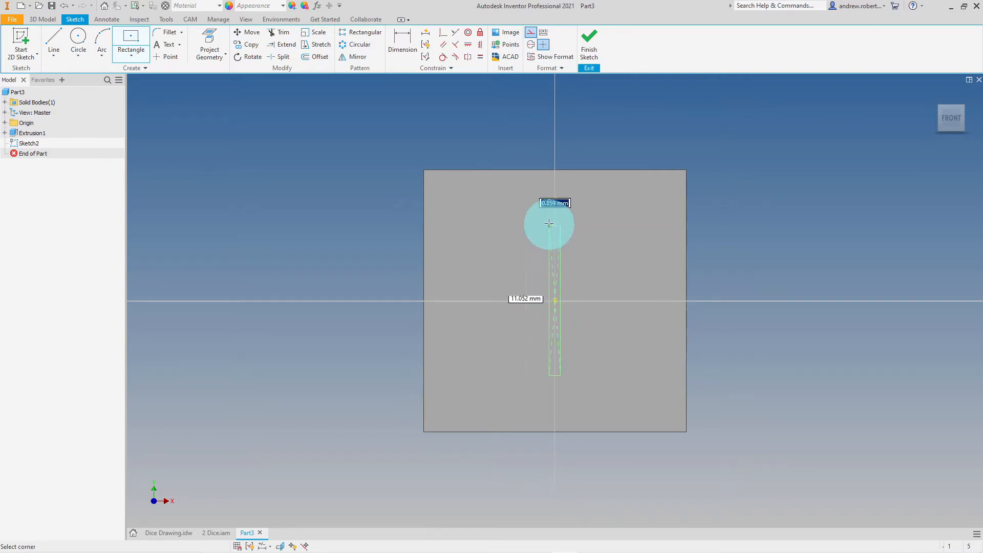
type("1")
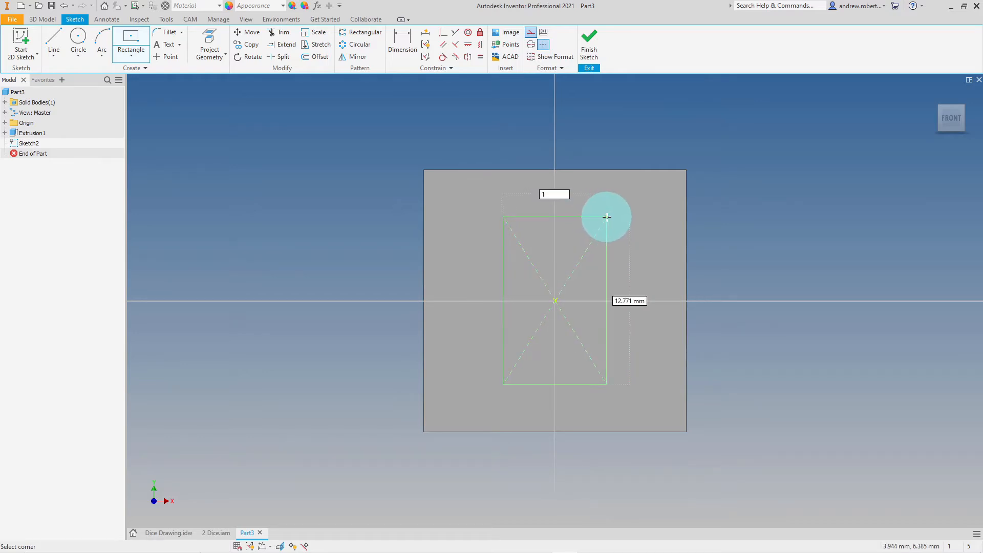
type("0")
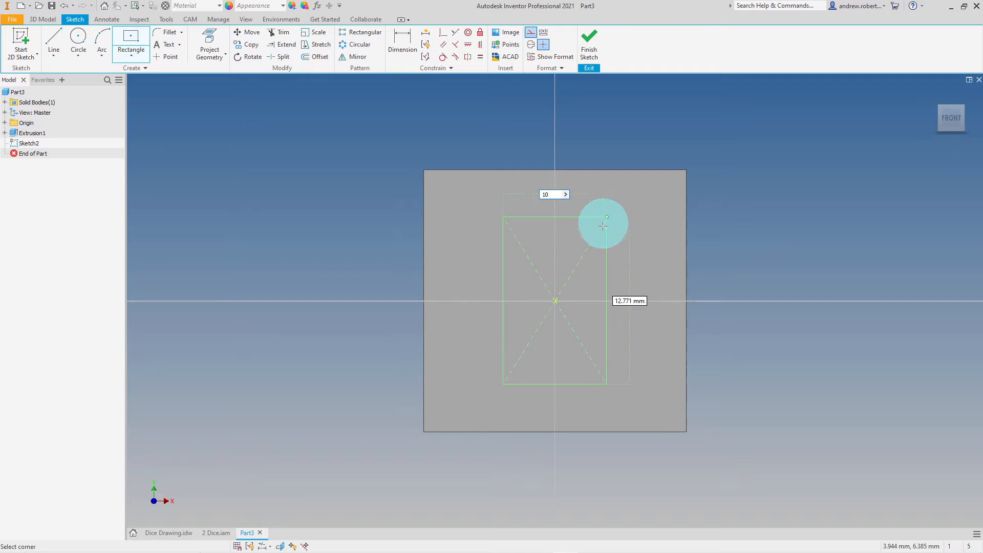
key("Tab")
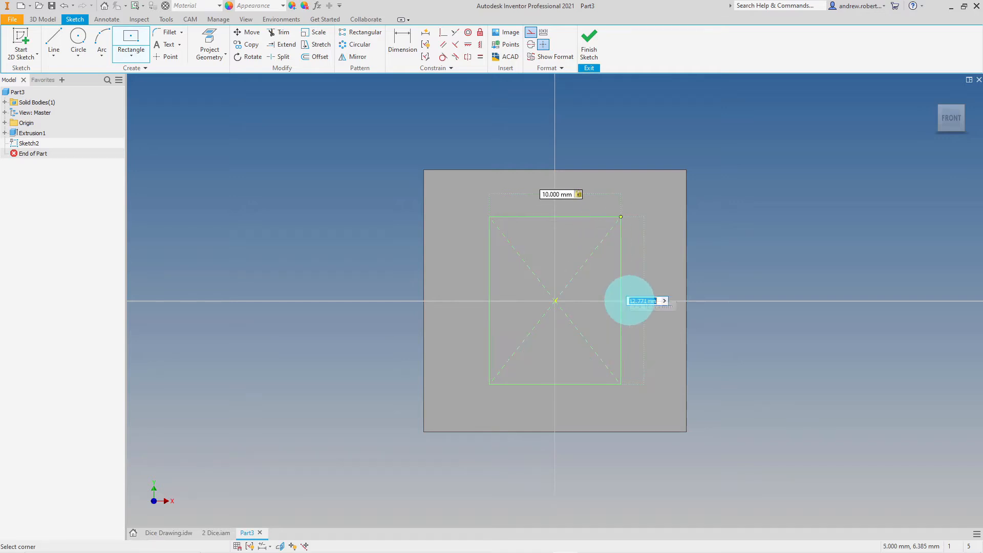
type("10")
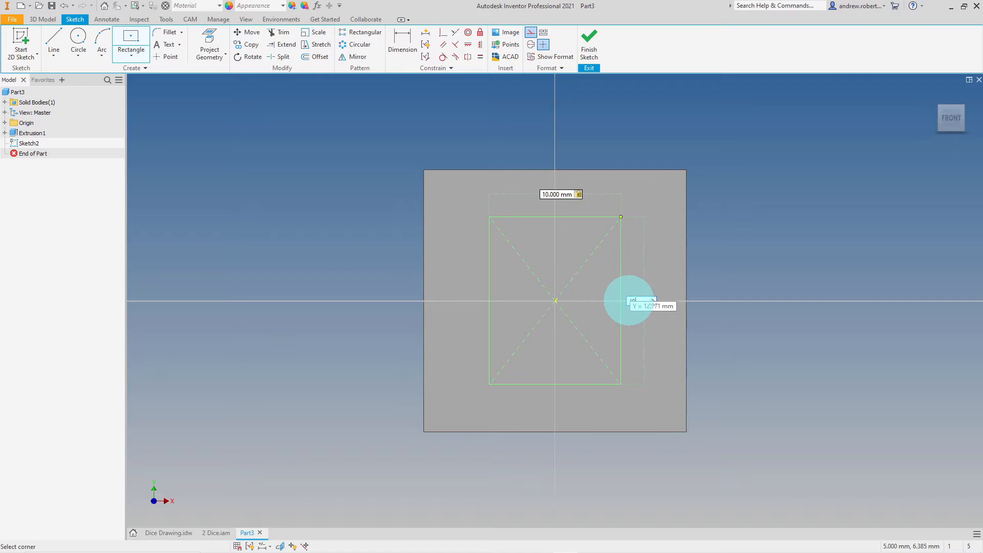
key("Return")
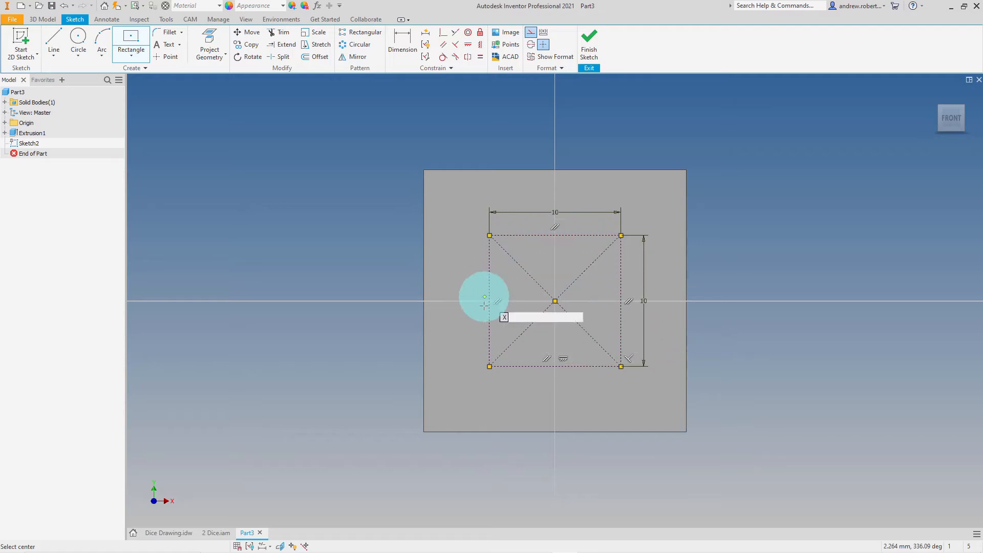
- Examine the spot layout of the two-spot face in the two-dice assembly and the dice drawing, and return to the new part
left_click(212, 532)
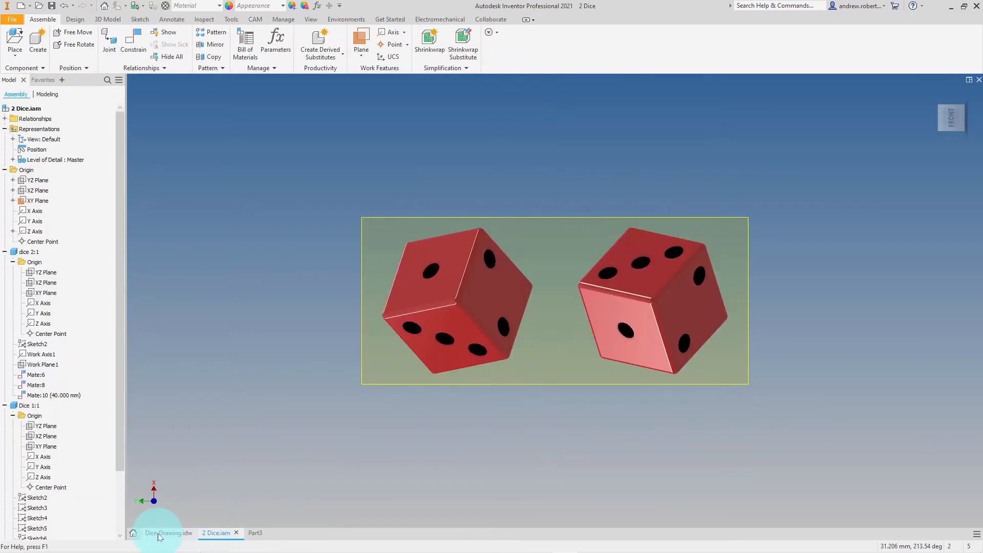
left_click(160, 534)
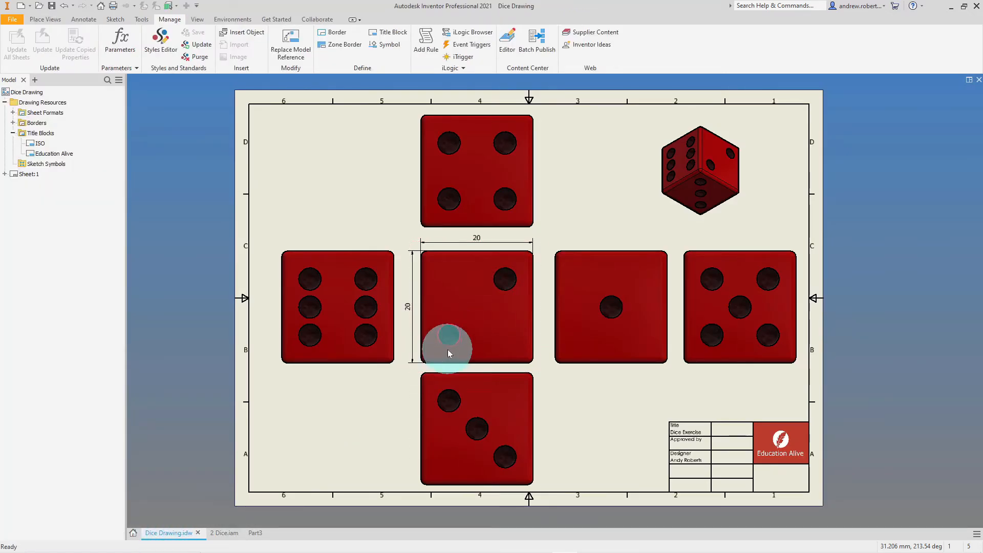
left_click(505, 280)
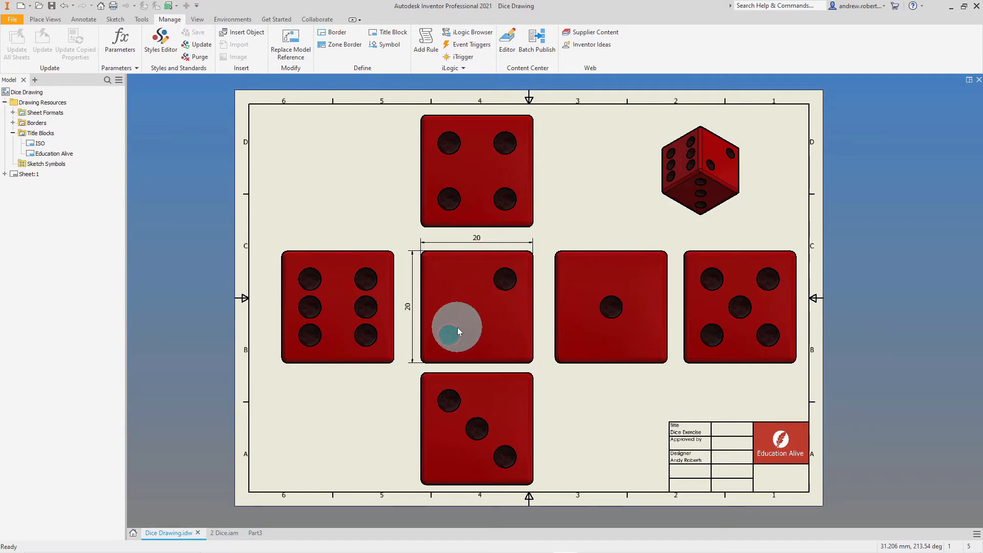
left_click(223, 533)
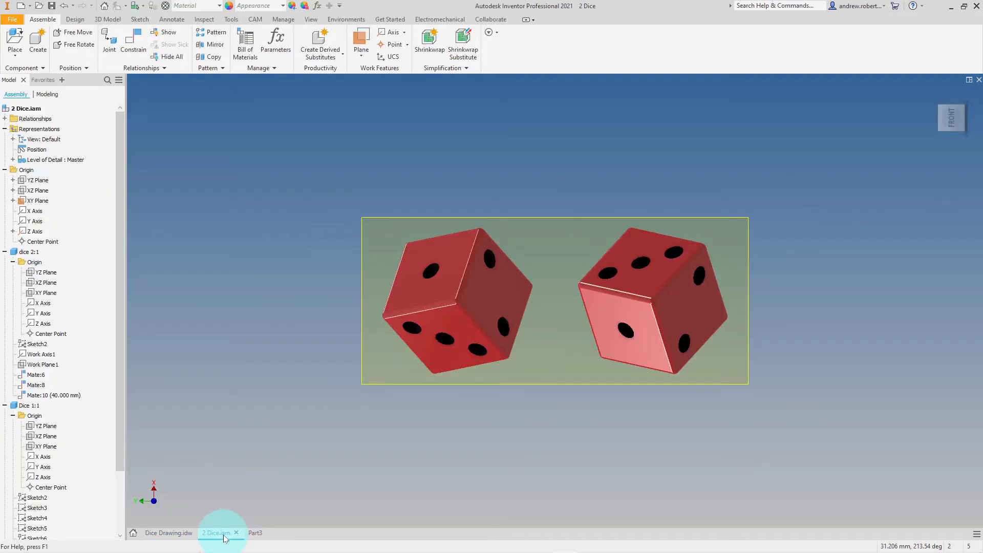
left_click(251, 533)
left_click(461, 430)
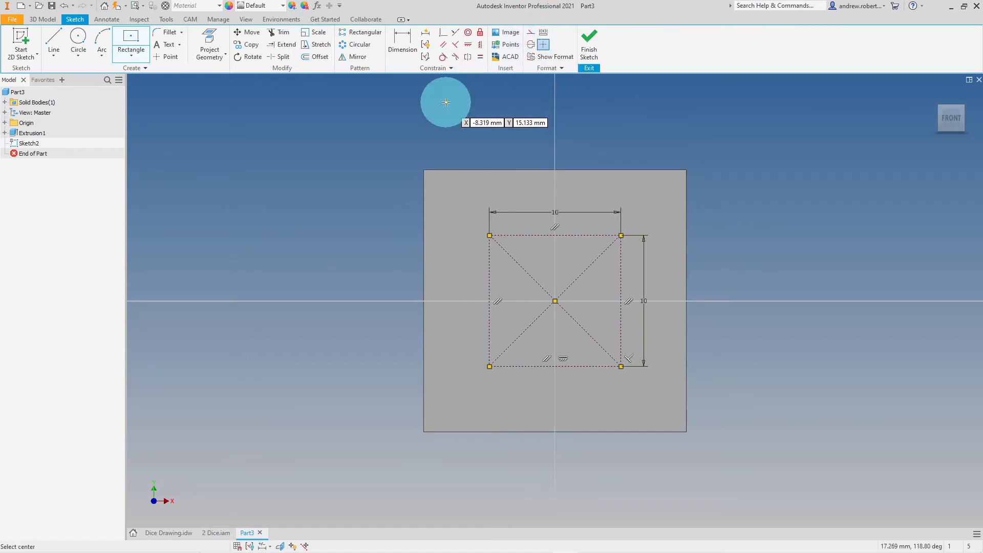
- Sketch two 4 mm diameter circles centred on the upper-right and lower-left corners of the construction square, and finish the sketch
left_click(78, 40)
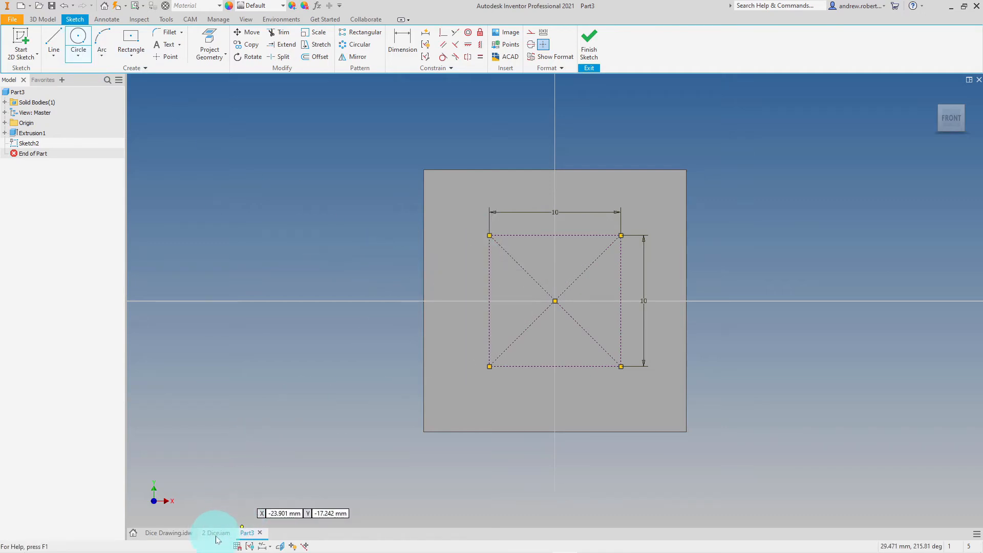
left_click(163, 533)
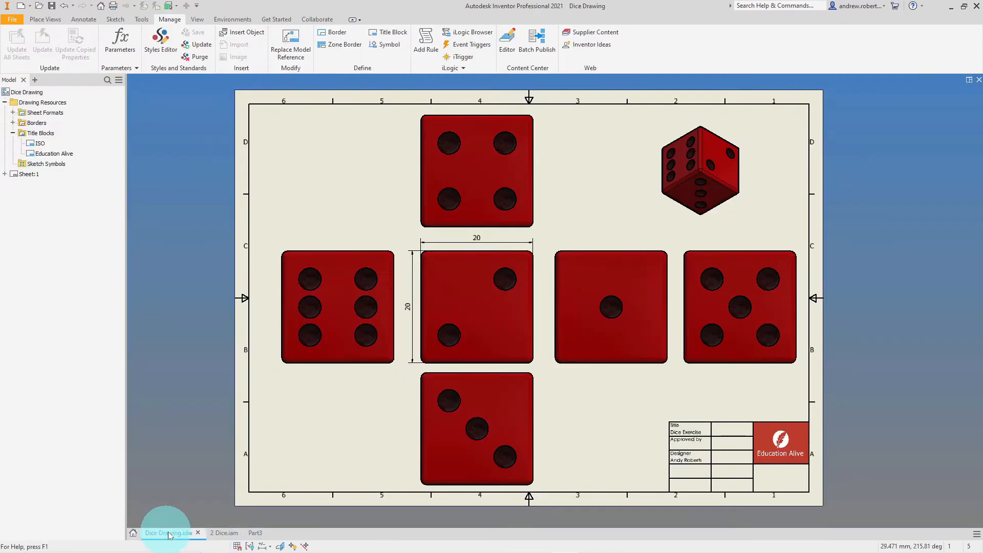
left_click(227, 533)
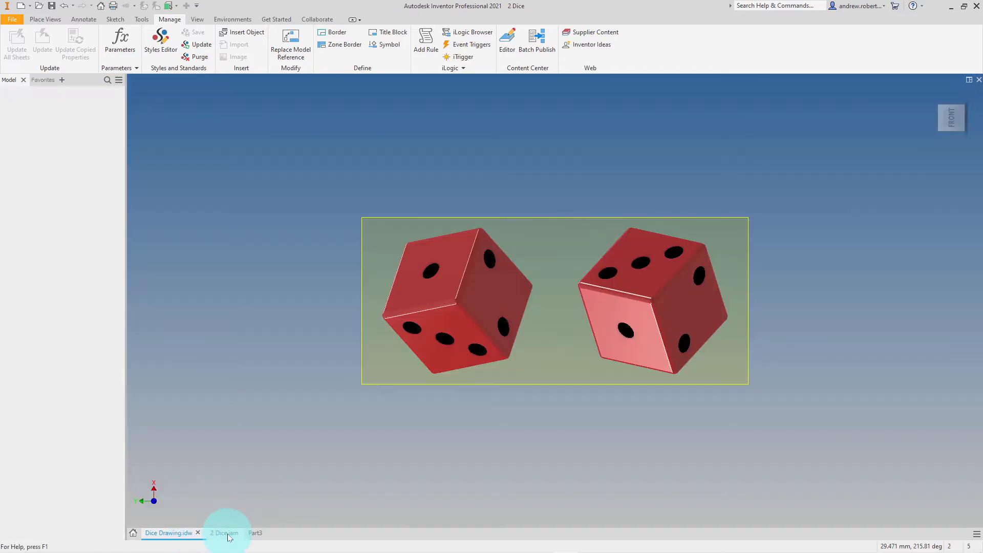
left_click(254, 532)
left_click(620, 236)
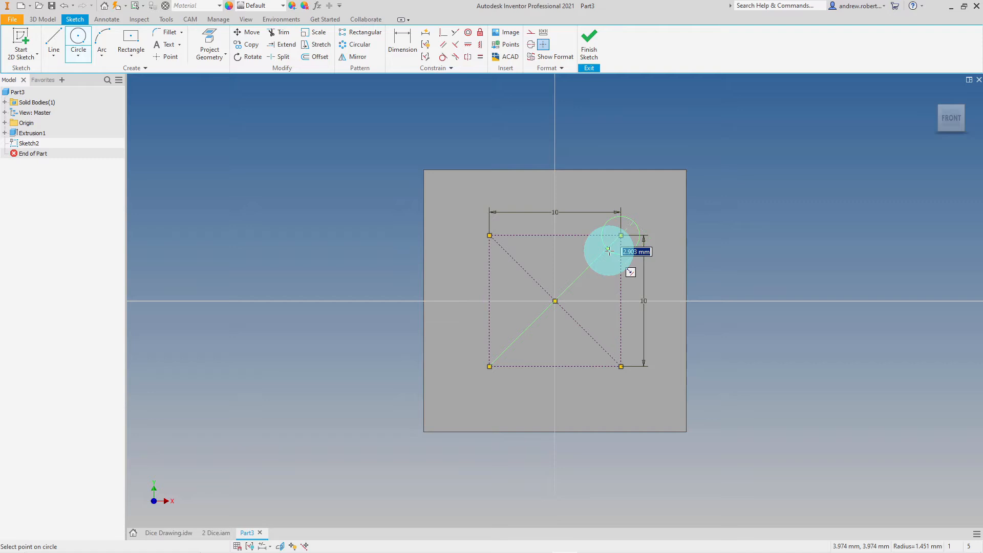
type("4")
key("Return")
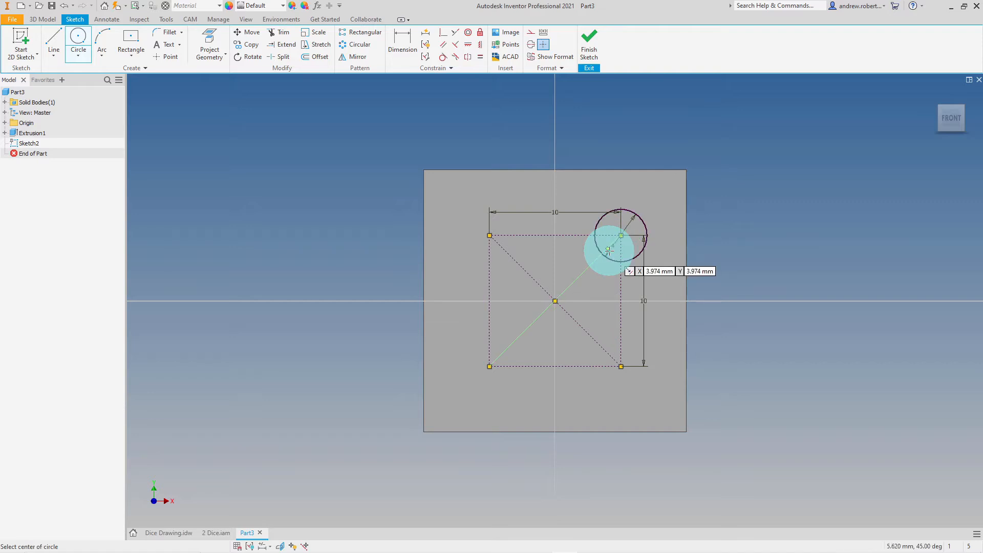
left_click(489, 366)
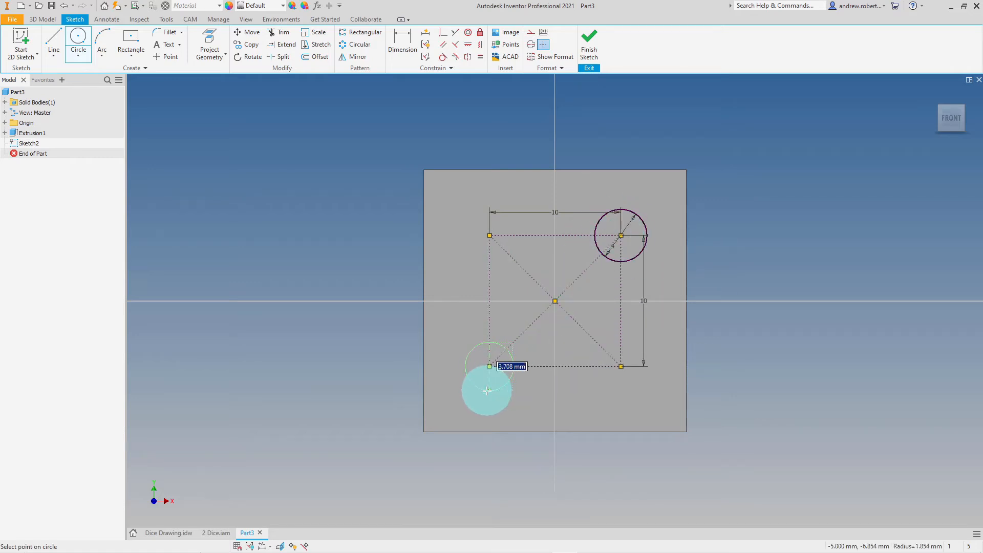
type("4")
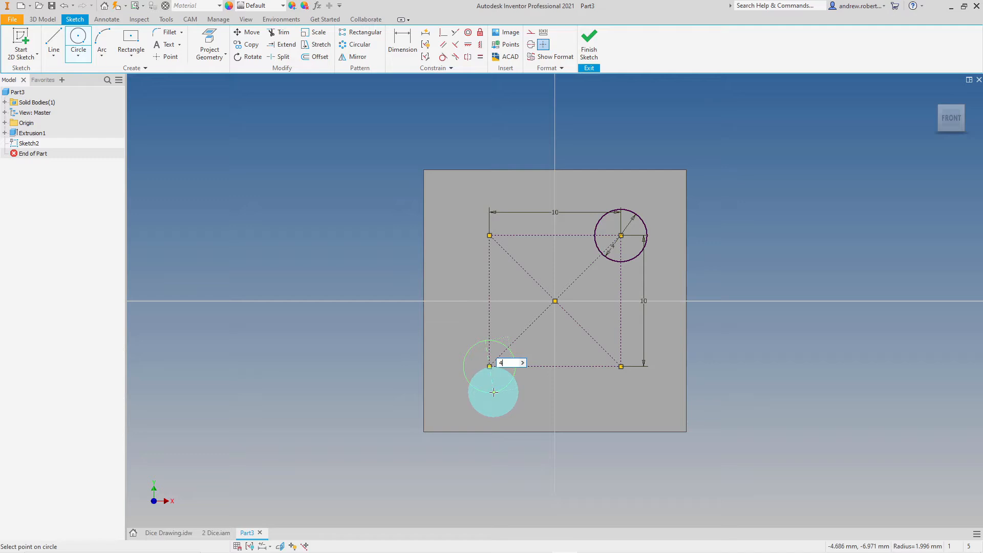
key("Return")
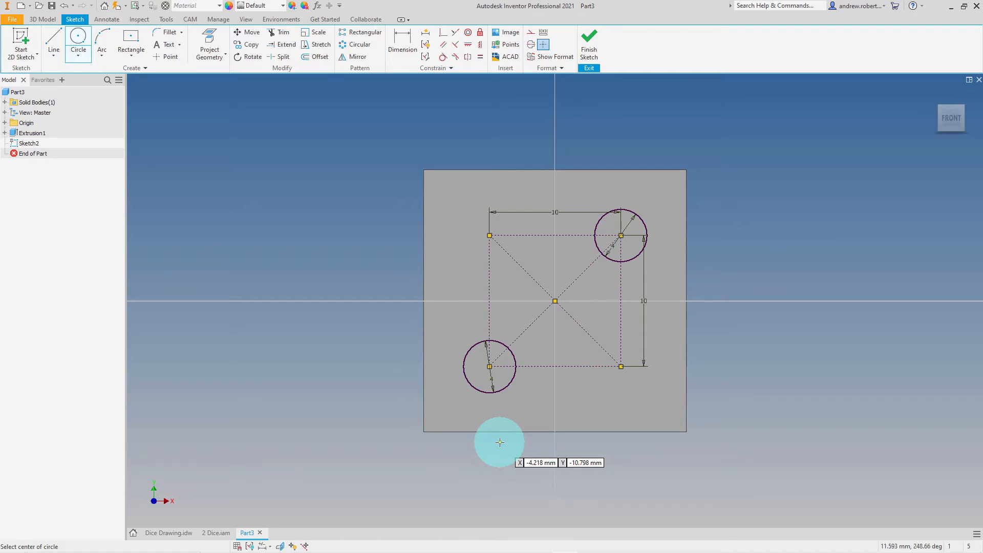
left_click(587, 42)
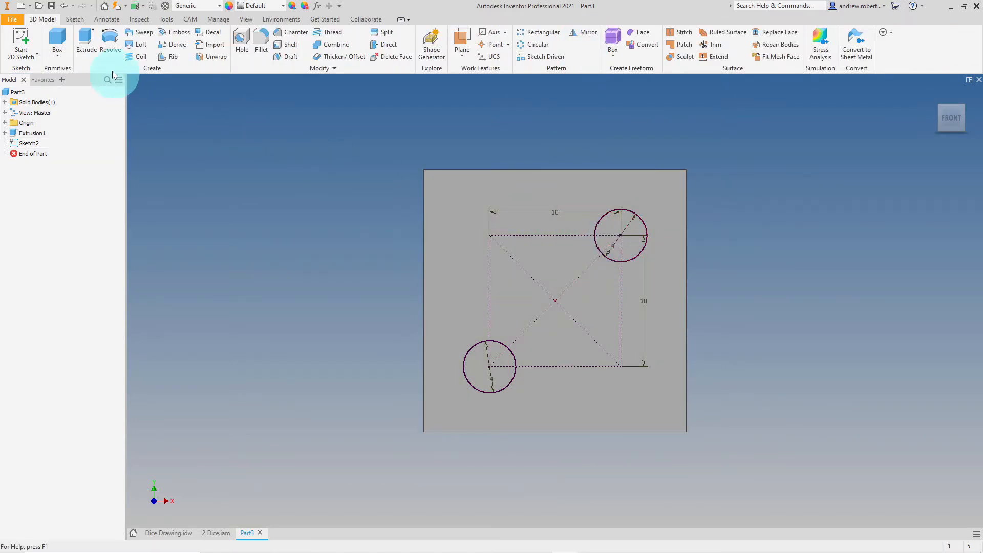
- Extrude the two 4 mm circles on the front face as a cut 2 mm deep into the cube
left_click(83, 41)
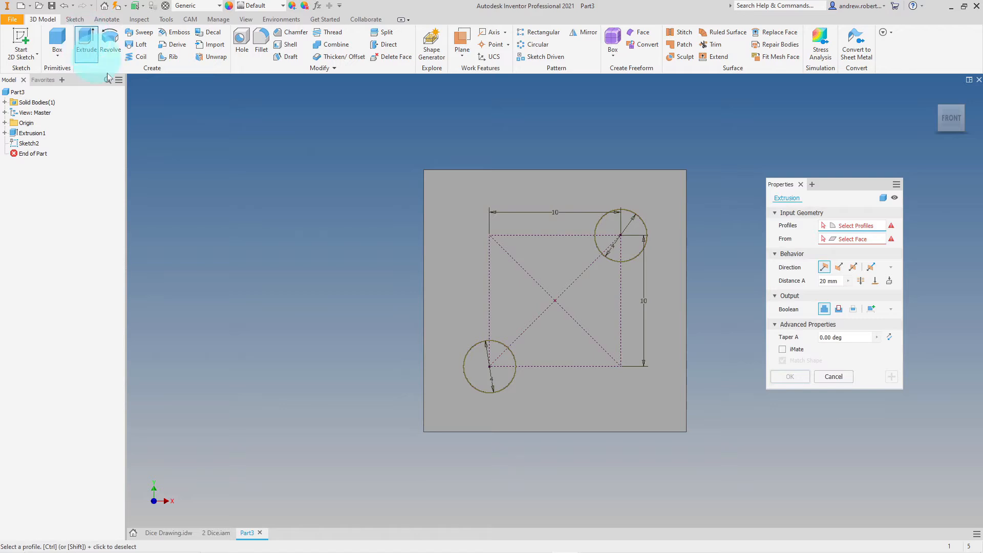
left_click(614, 223)
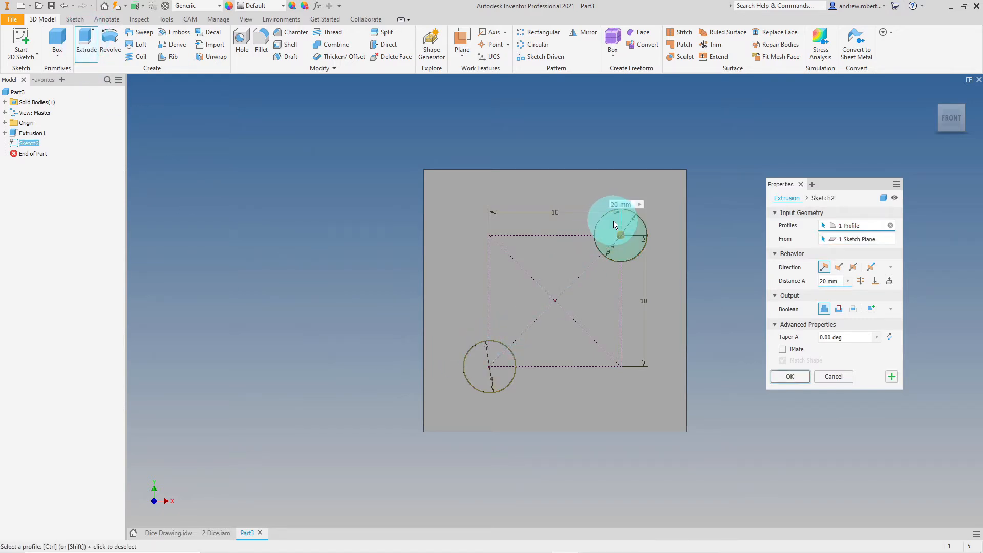
left_click(497, 357)
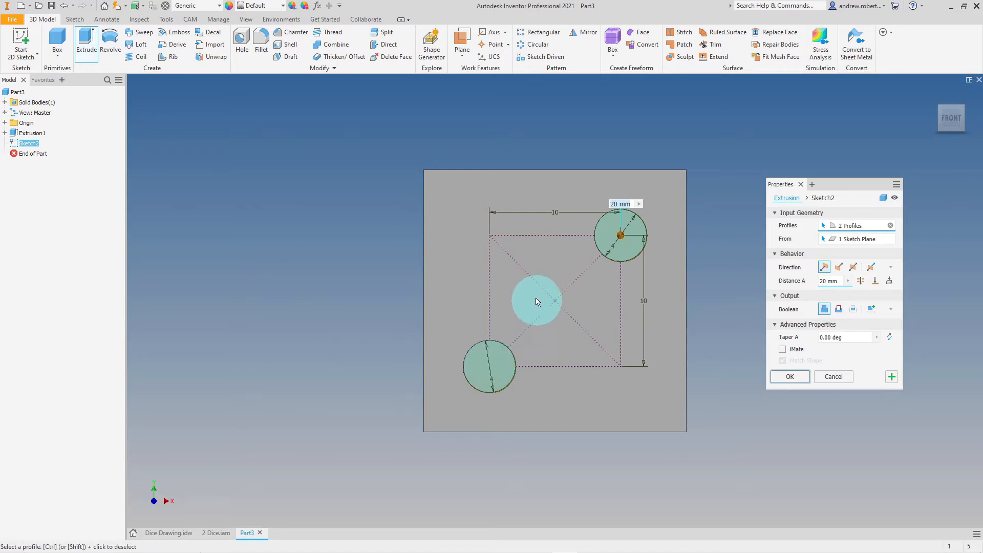
middle_click_drag(526, 289, 555, 287, "shift")
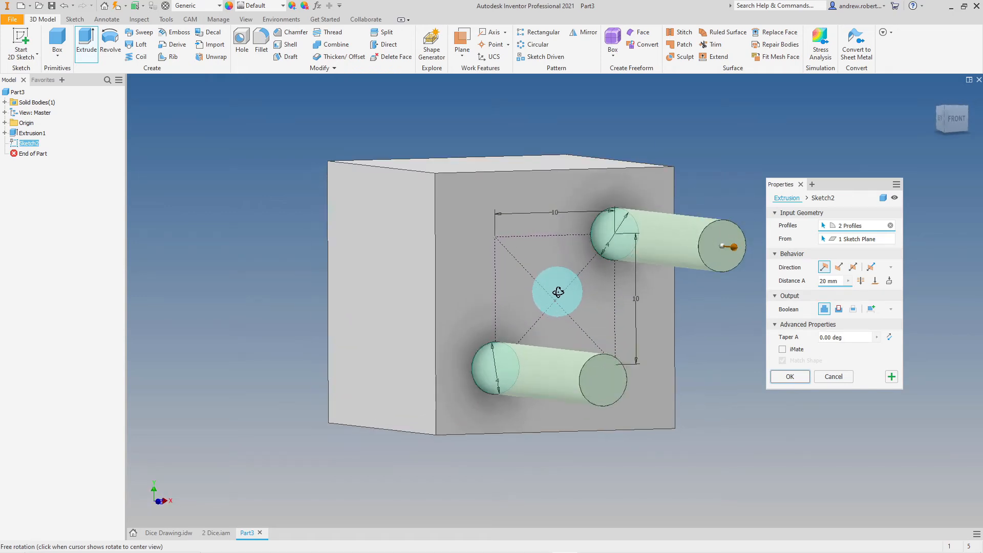
left_click(838, 266)
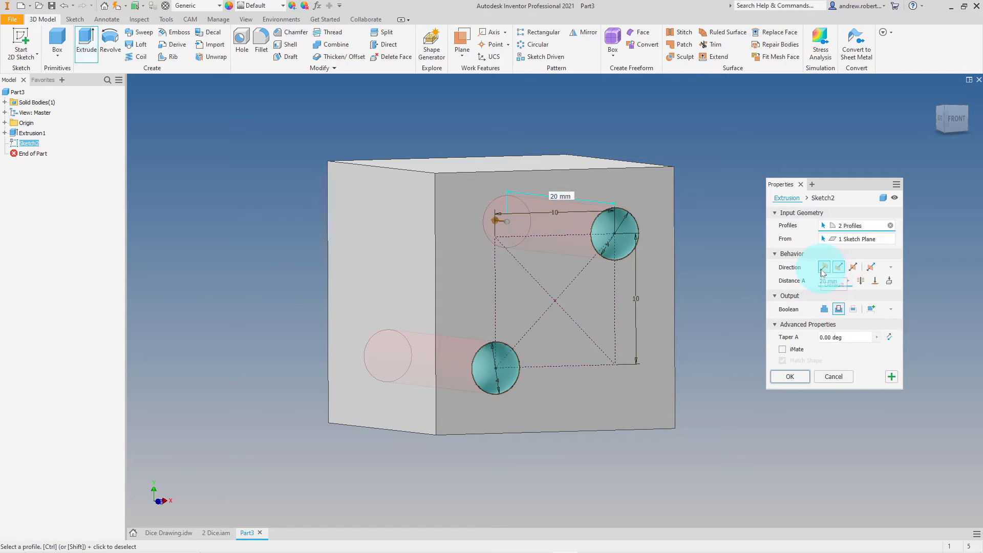
left_click(838, 267)
left_click(838, 267)
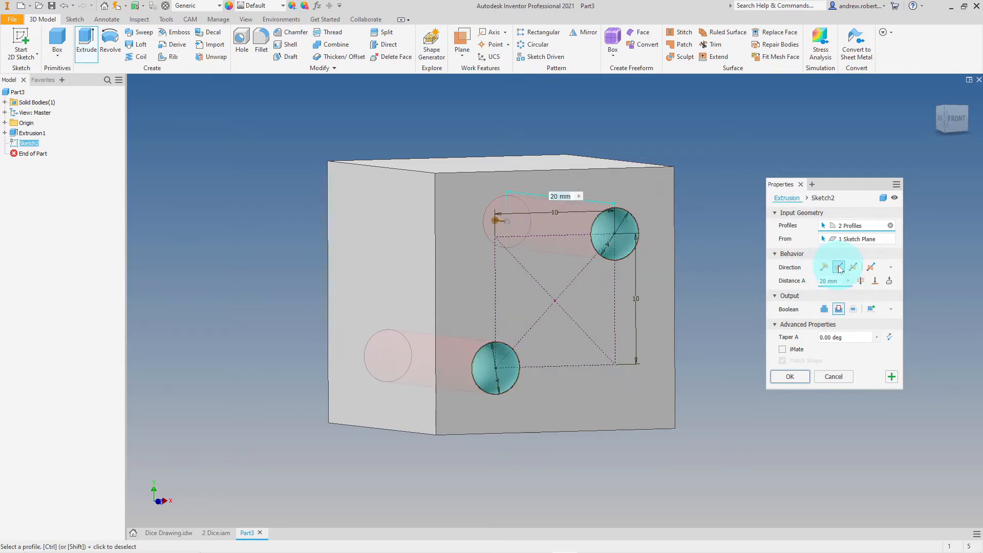
left_click(553, 197)
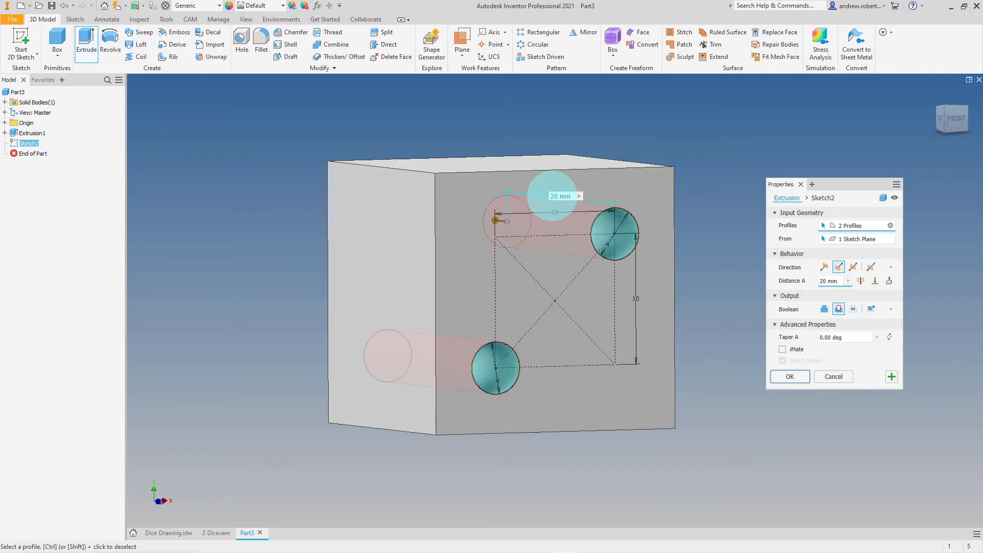
key("BackSpace")
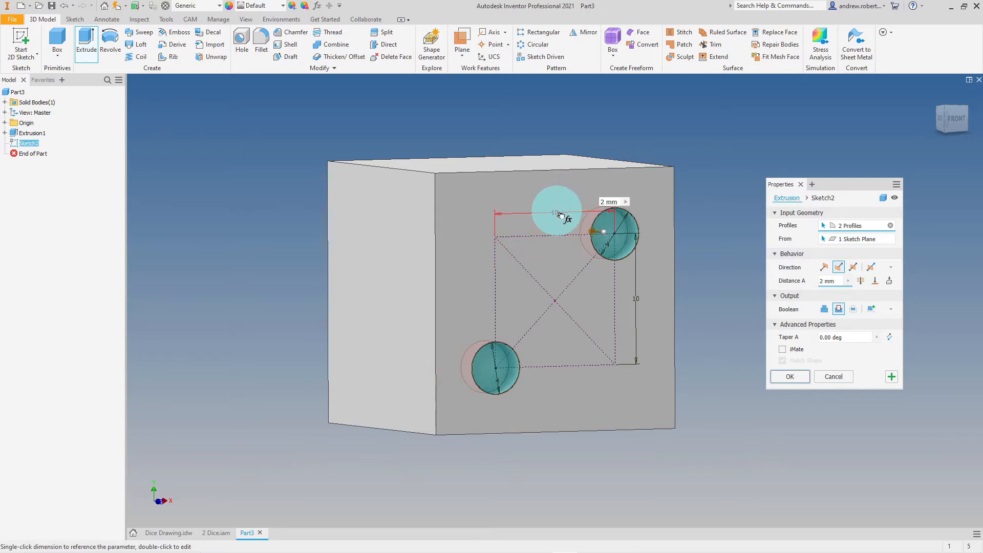
left_click(789, 377)
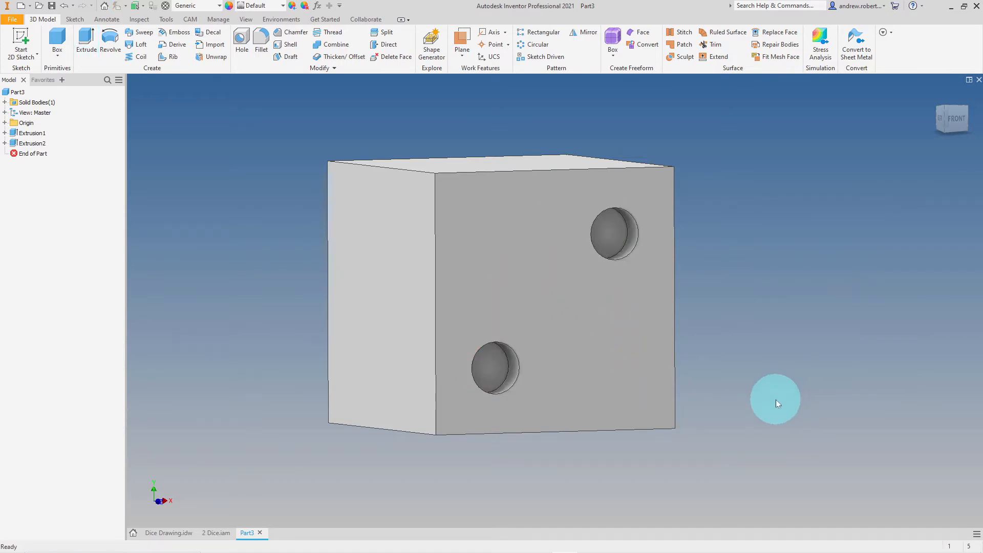
- Start a new 2D sketch on the left face of the cube
middle_click_drag(809, 315, 780, 312, "shift")
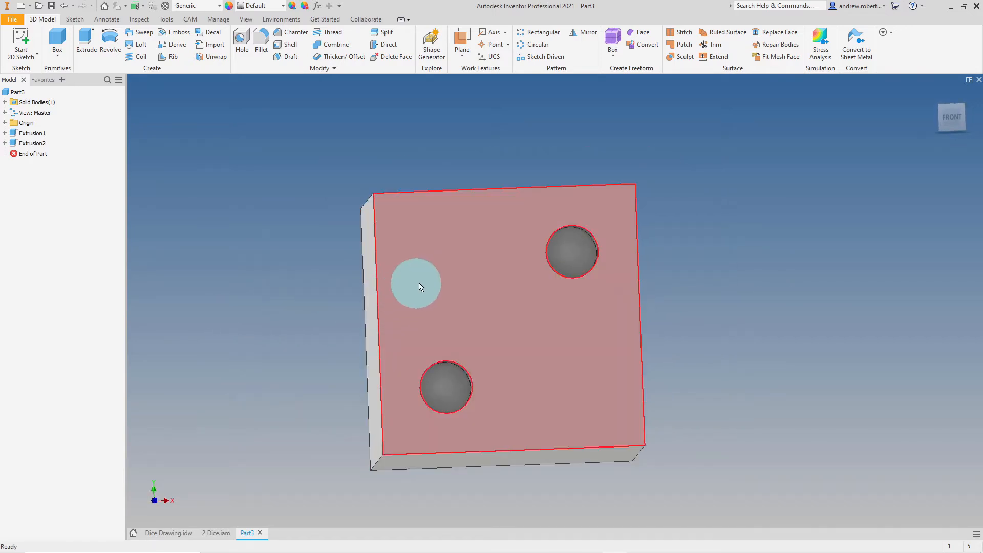
middle_click_drag(445, 268, 499, 279, "shift")
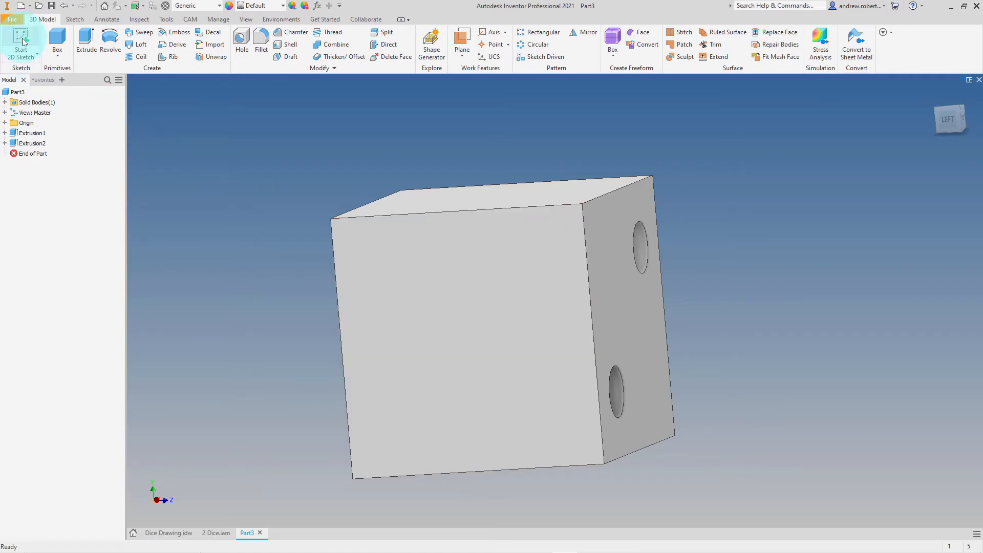
left_click(22, 60)
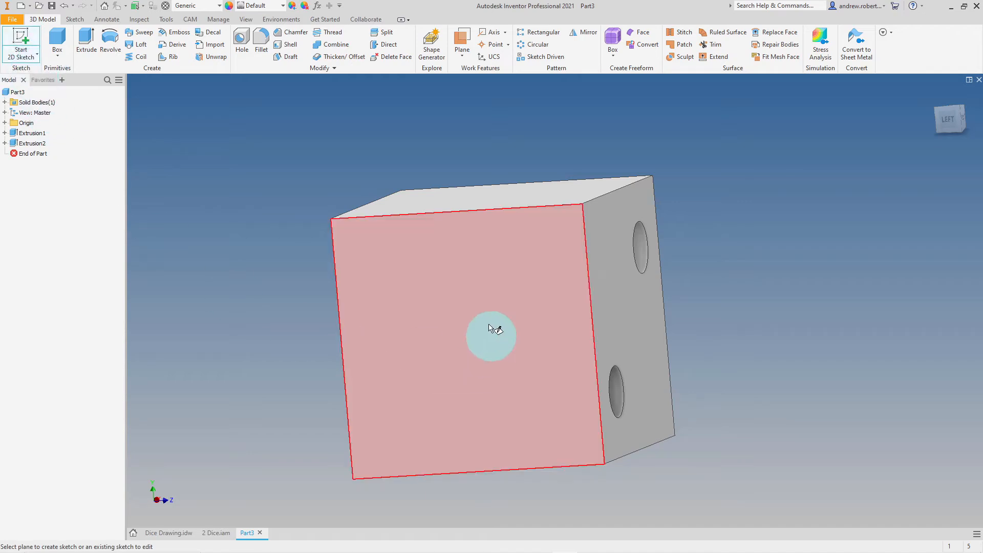
left_click(472, 300)
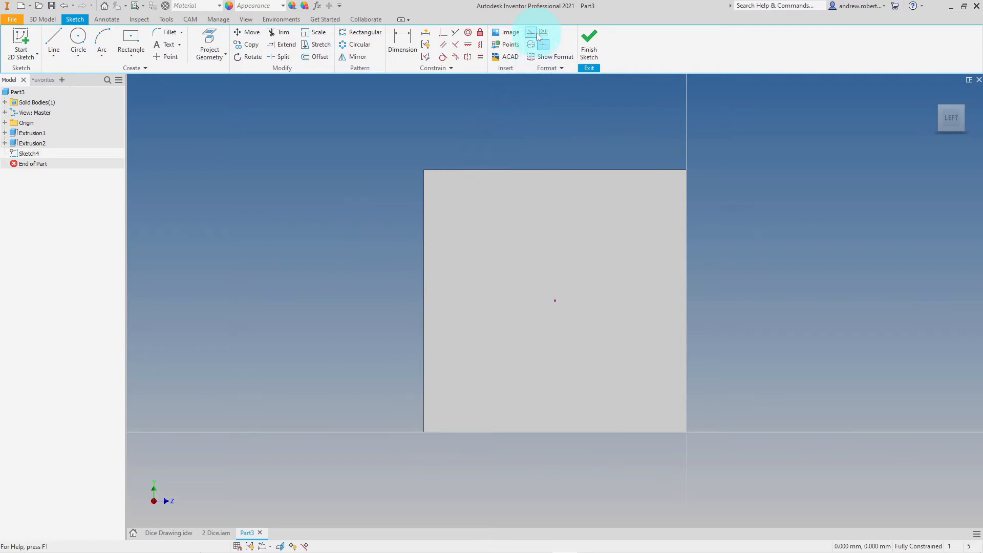
- Draw a 10 by 10 mm construction center rectangle on the centre of the left face, and turn construction mode off
left_click(131, 41)
left_click(555, 301)
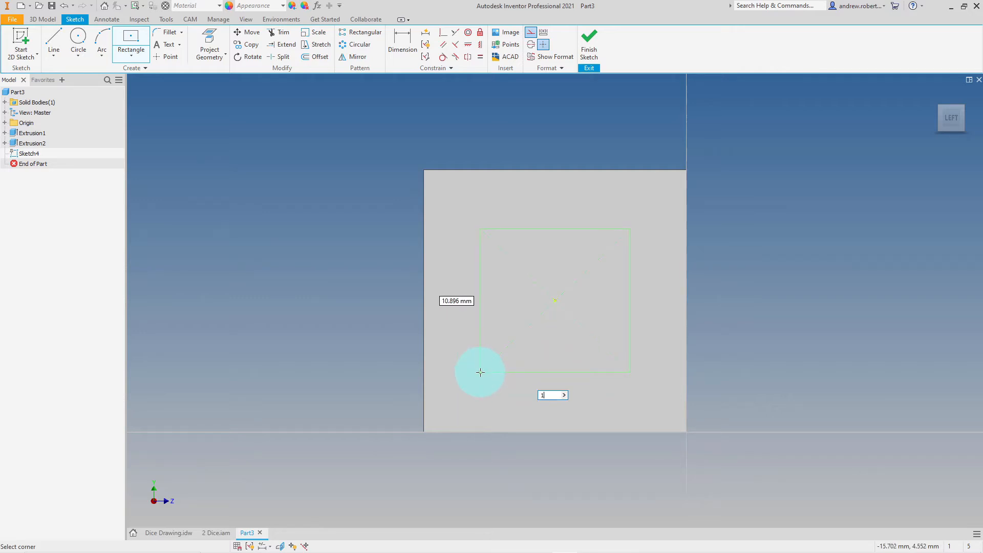
type("10")
key("Return")
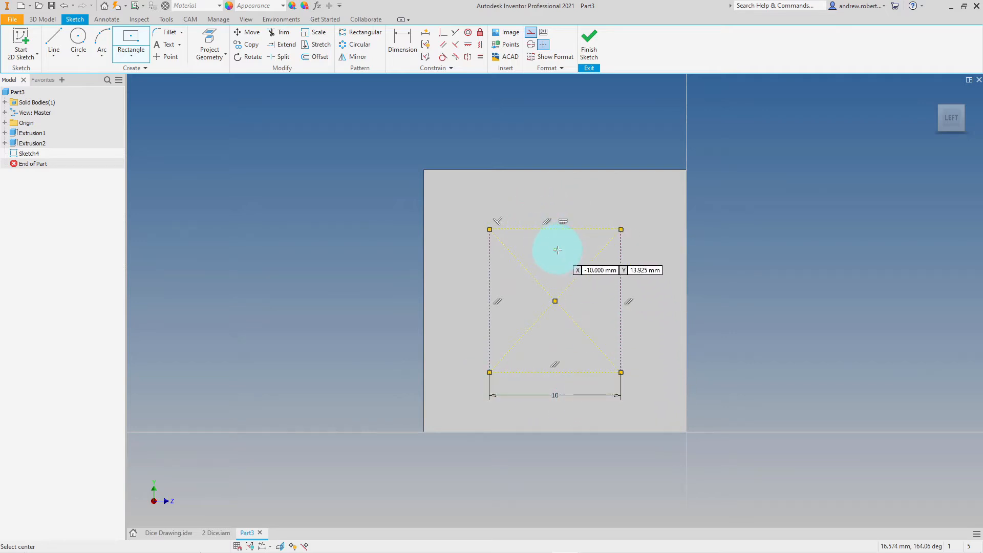
left_click(407, 49)
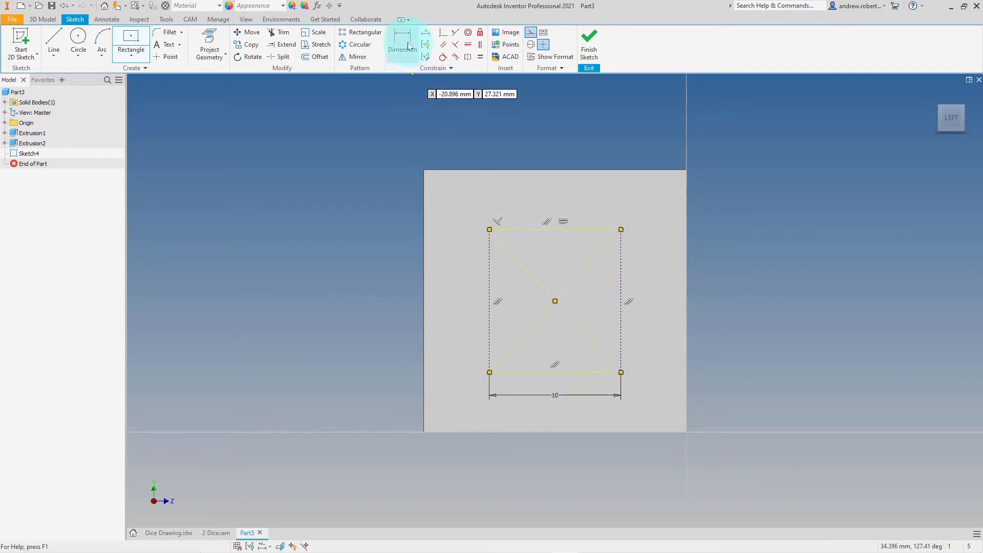
left_click(587, 229)
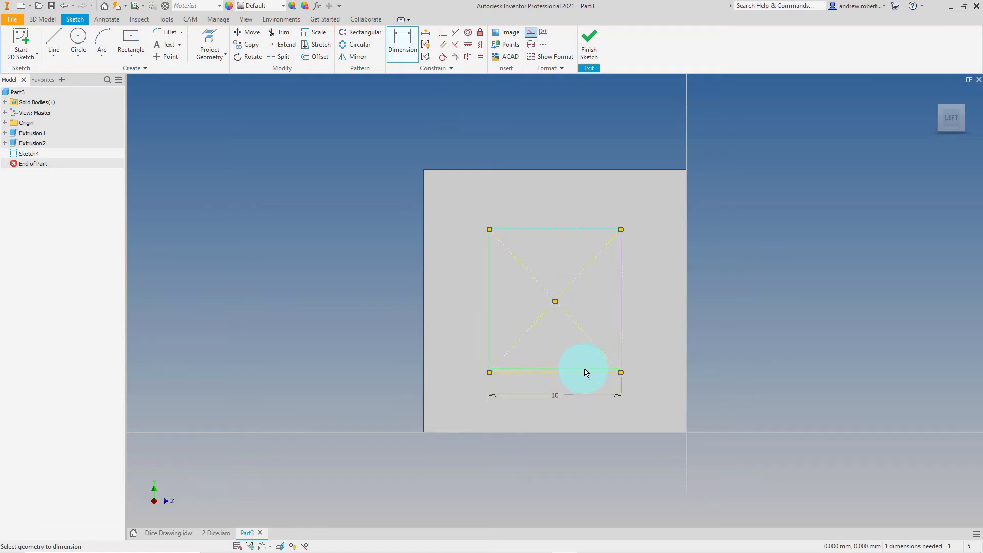
left_click(585, 372)
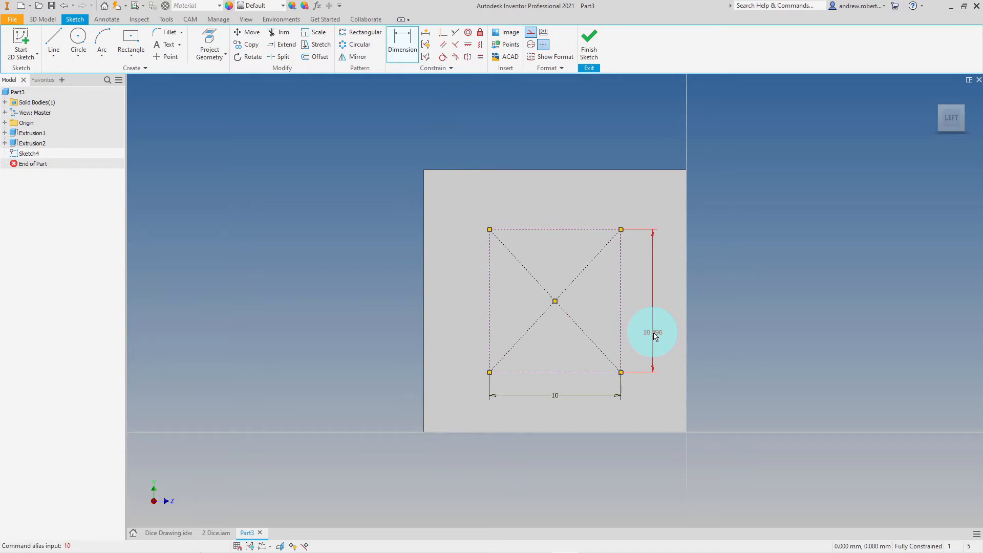
left_click(657, 333)
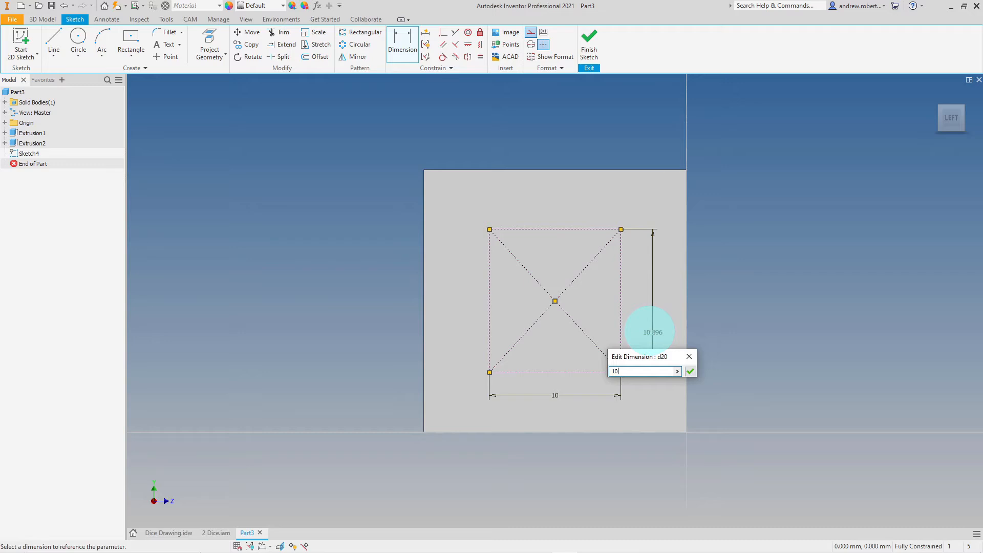
key("Return")
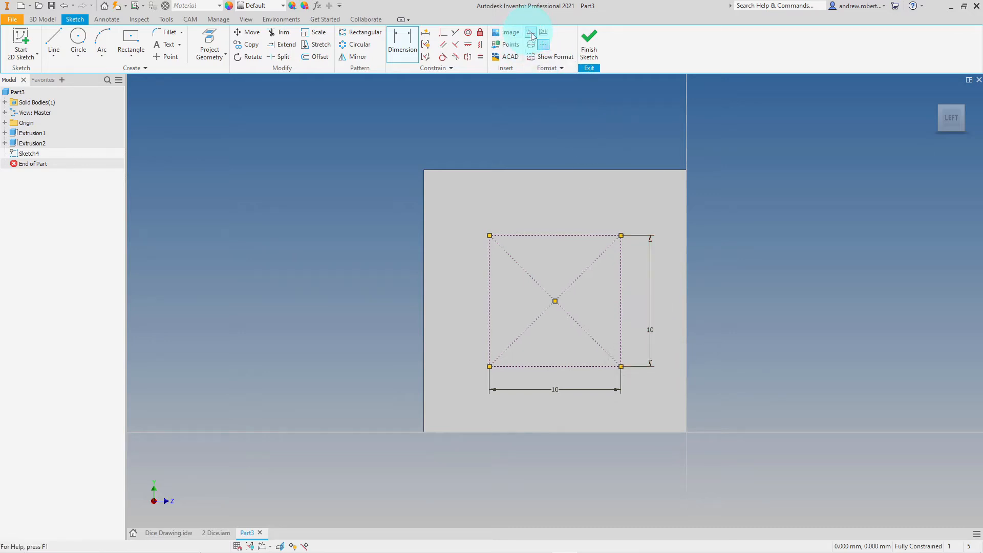
left_click(490, 132)
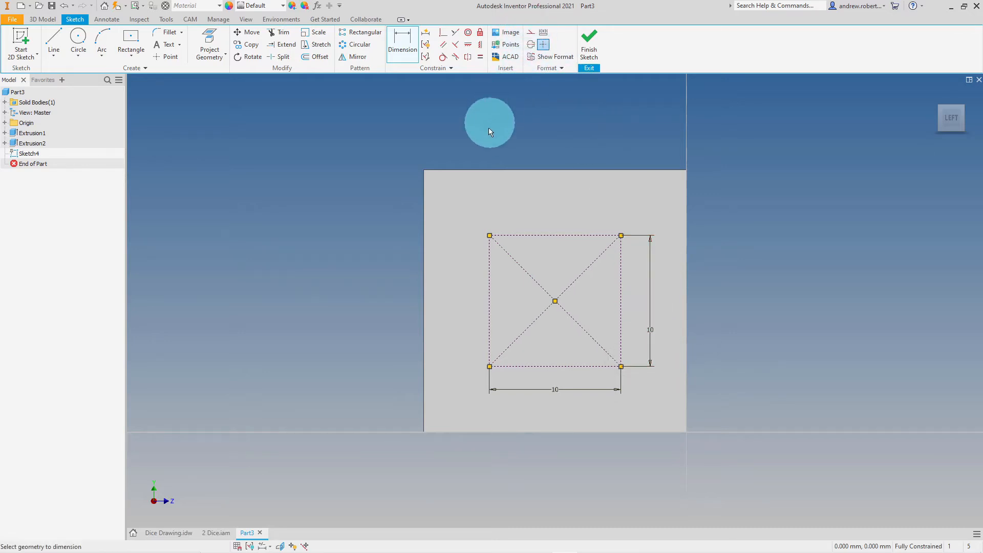
- Sketch four 4 mm diameter circles centred on the corners of the construction square
left_click(78, 40)
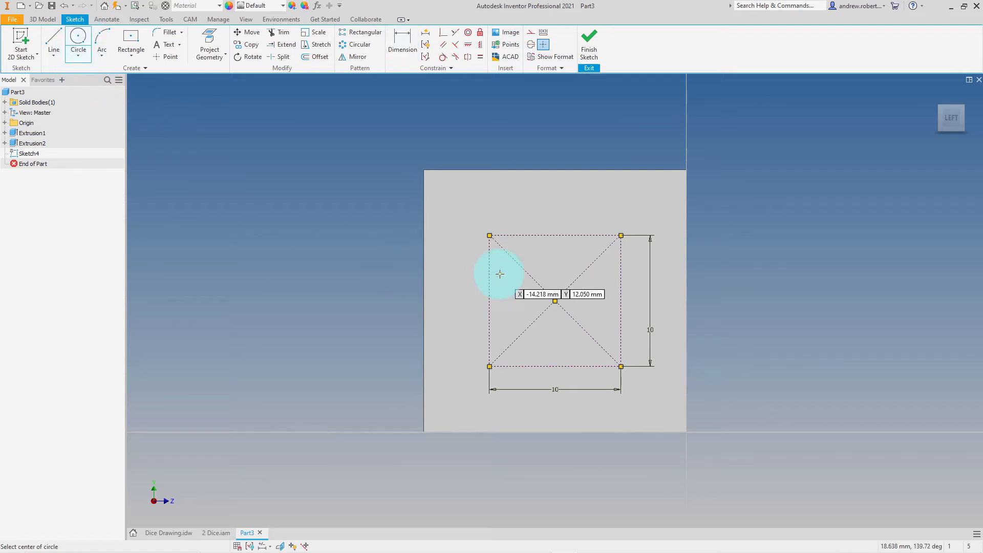
left_click(489, 236)
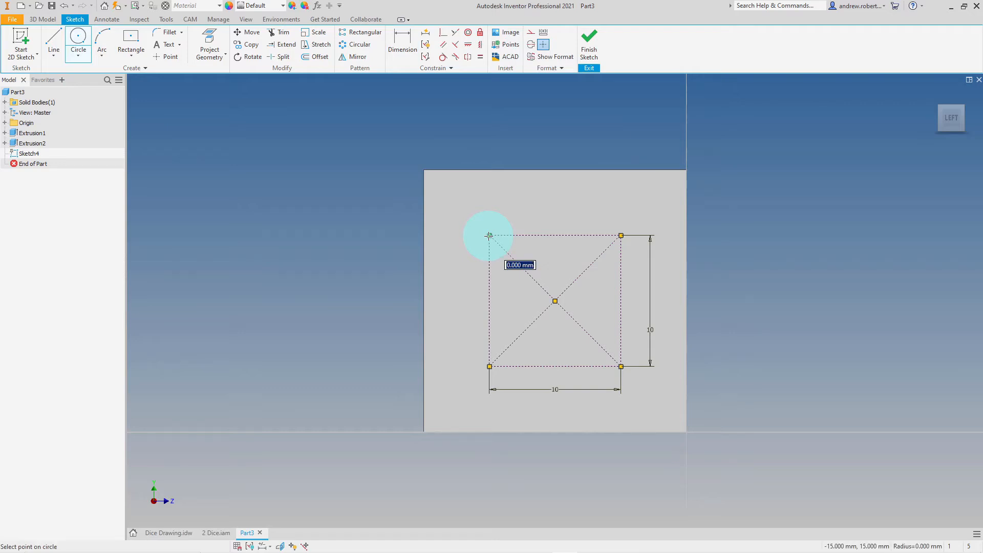
type("4")
key("Return")
left_click(621, 235)
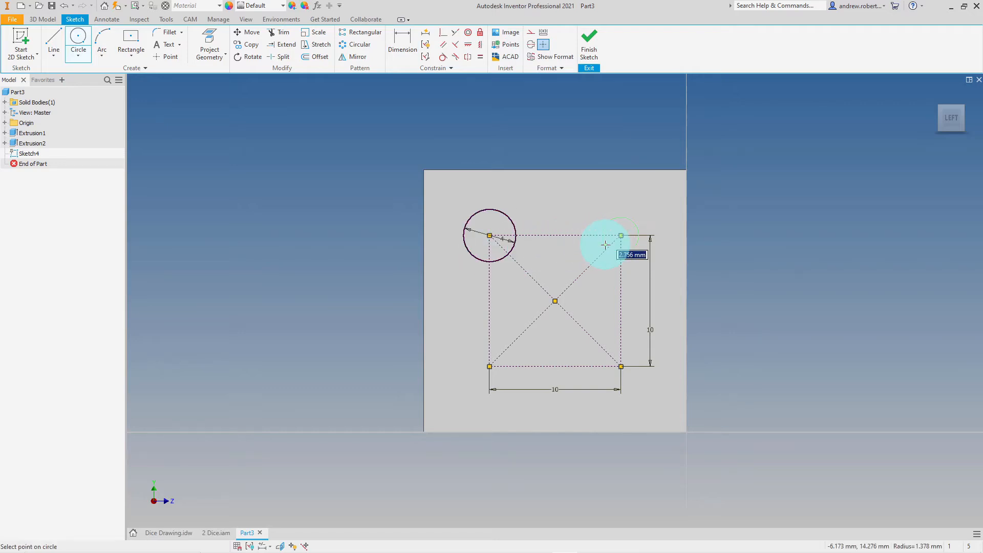
type("4")
key("Return")
left_click(621, 366)
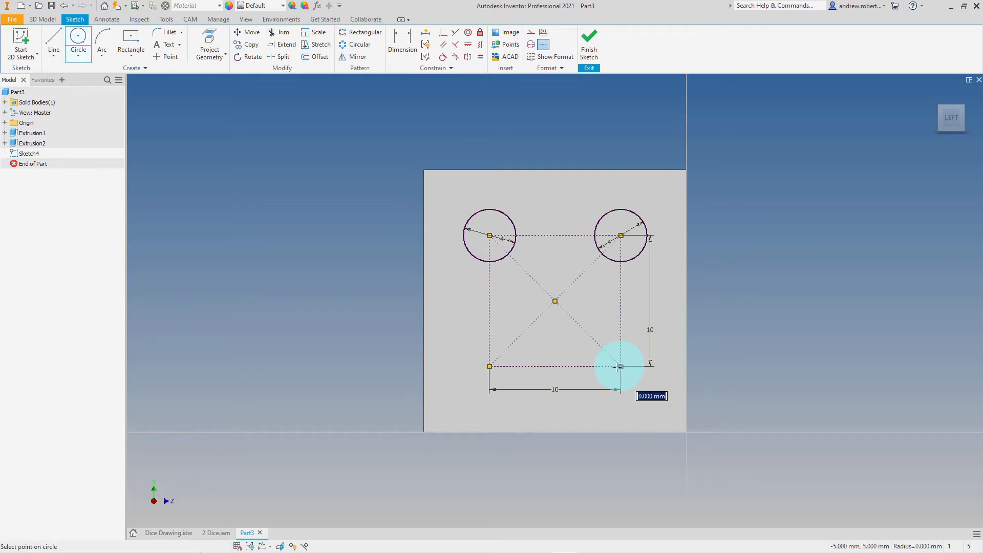
type("4")
key("Return")
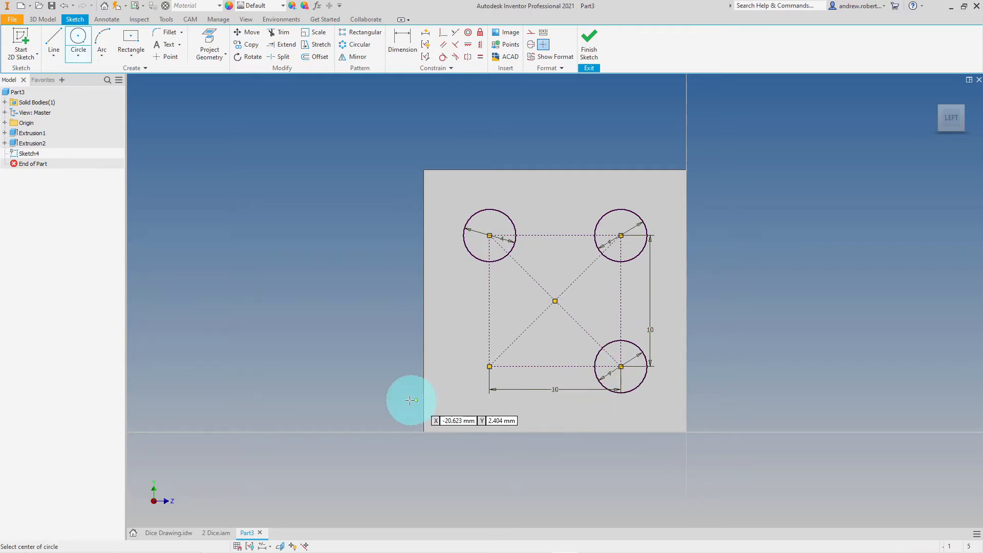
left_click(489, 366)
type("4")
key("Return")
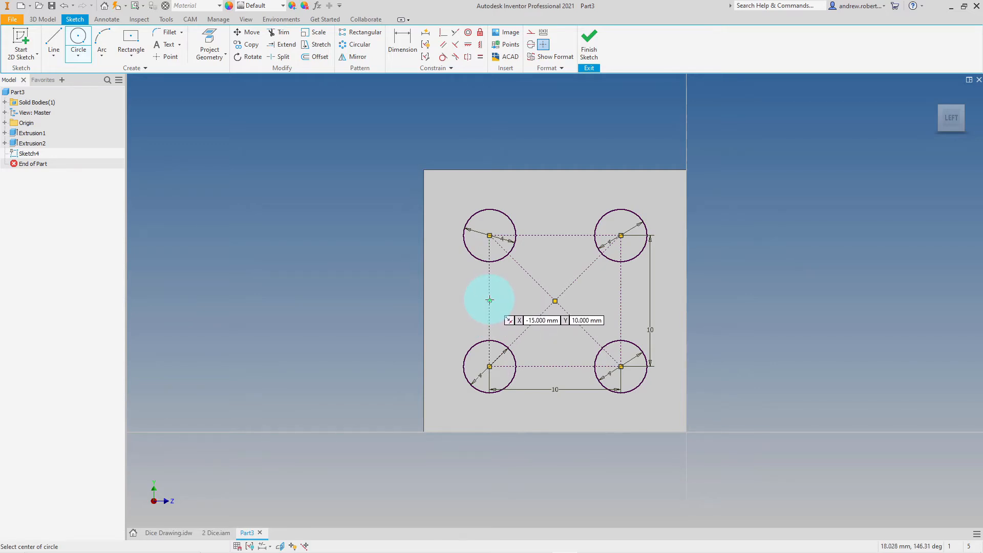
- Add two 4 mm diameter circles at the midpoints of the construction square's vertical sides, and finish the sketch
left_click(489, 299)
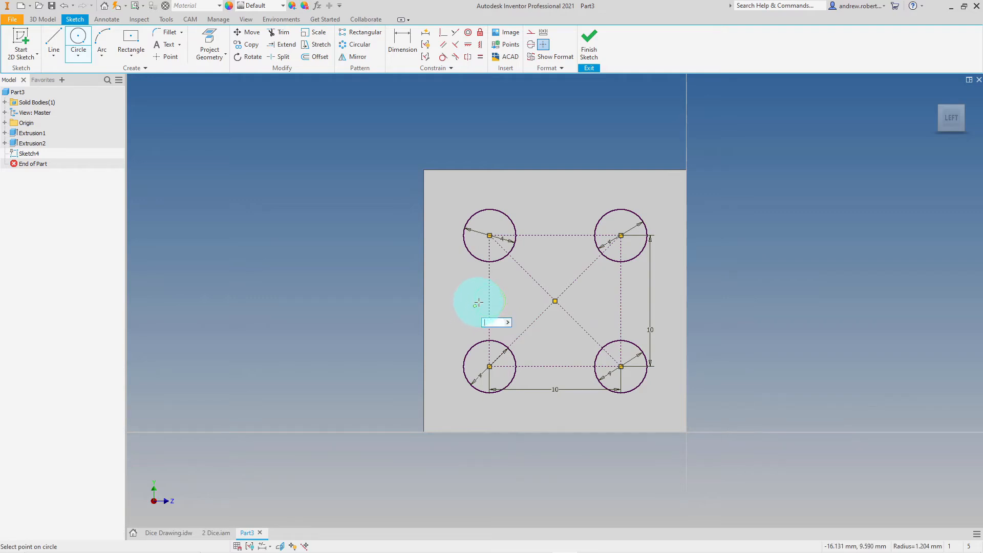
key("Return")
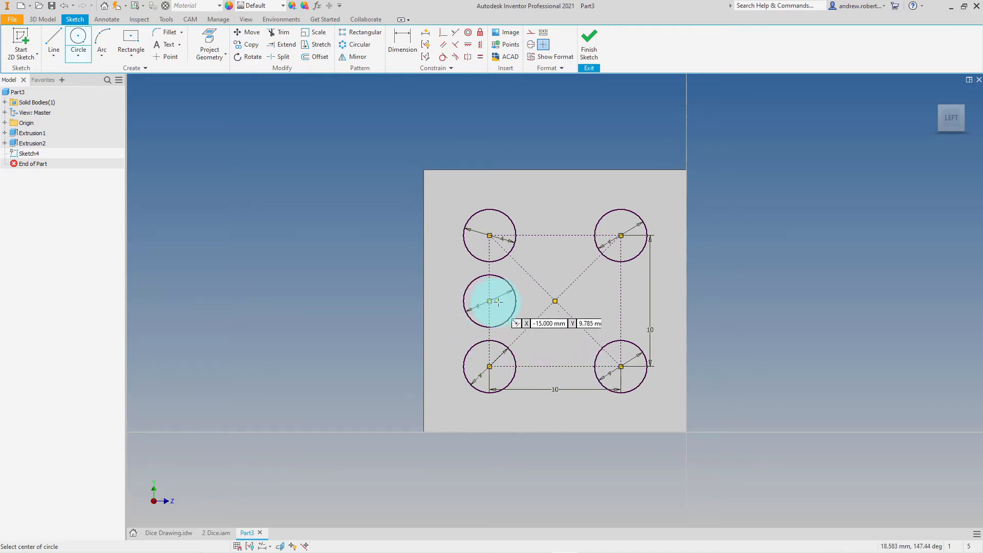
left_click(621, 300)
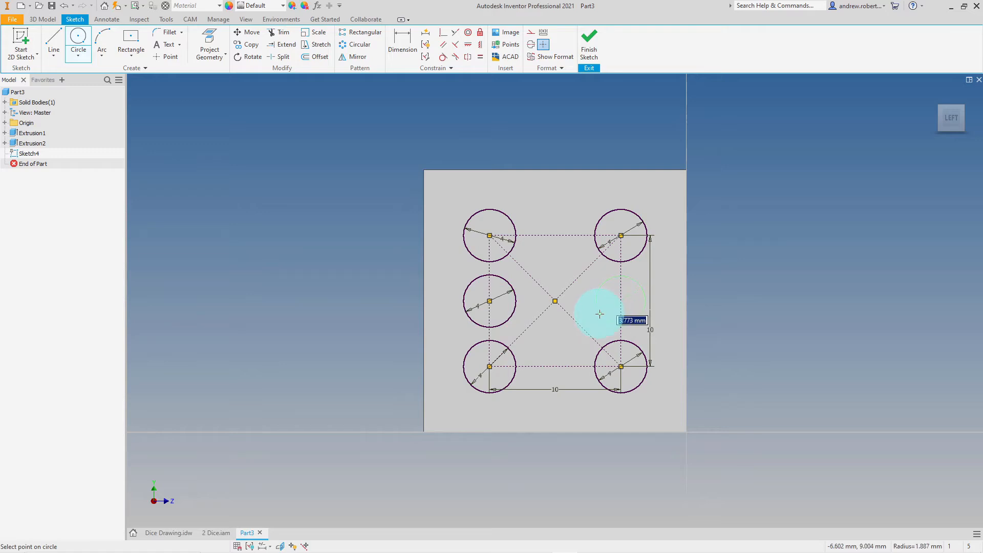
type("4")
key("Return")
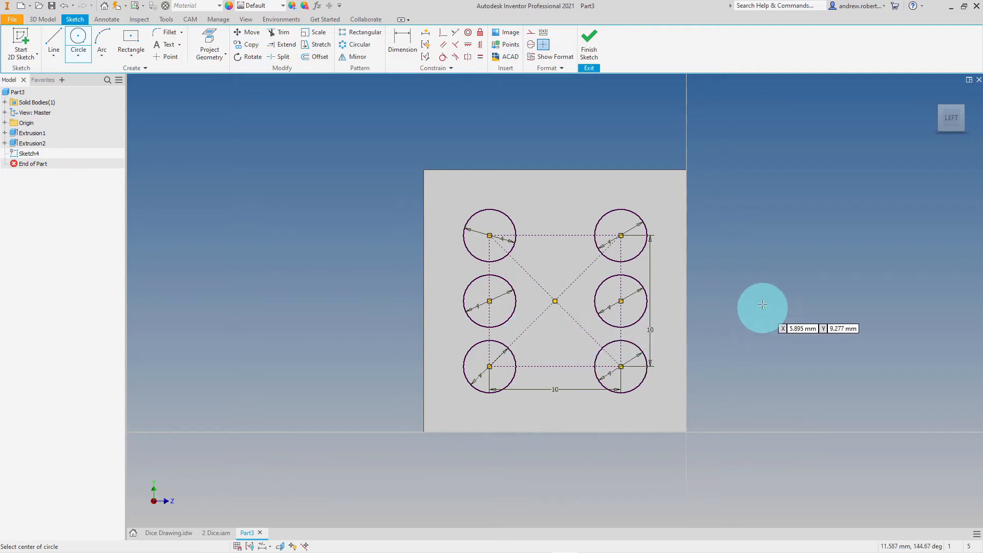
left_click(600, 38)
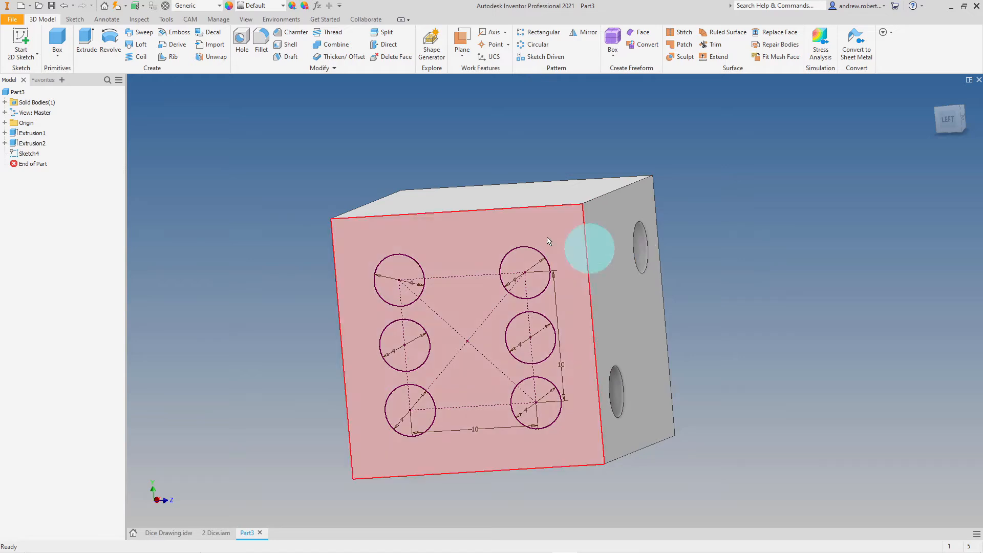
- Extrude the six circles on the left face as a 2 mm deep cut into the cube
left_click(87, 42)
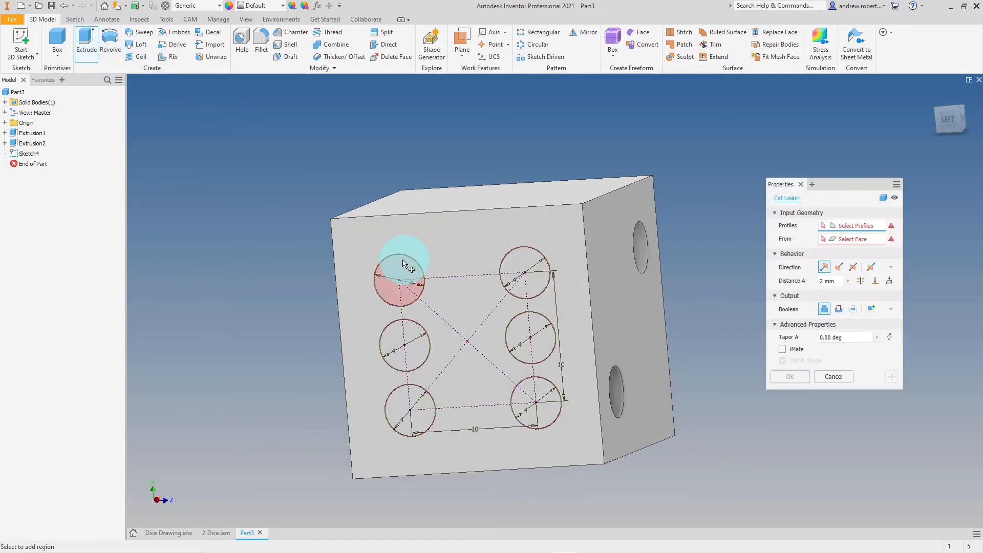
left_click(393, 273)
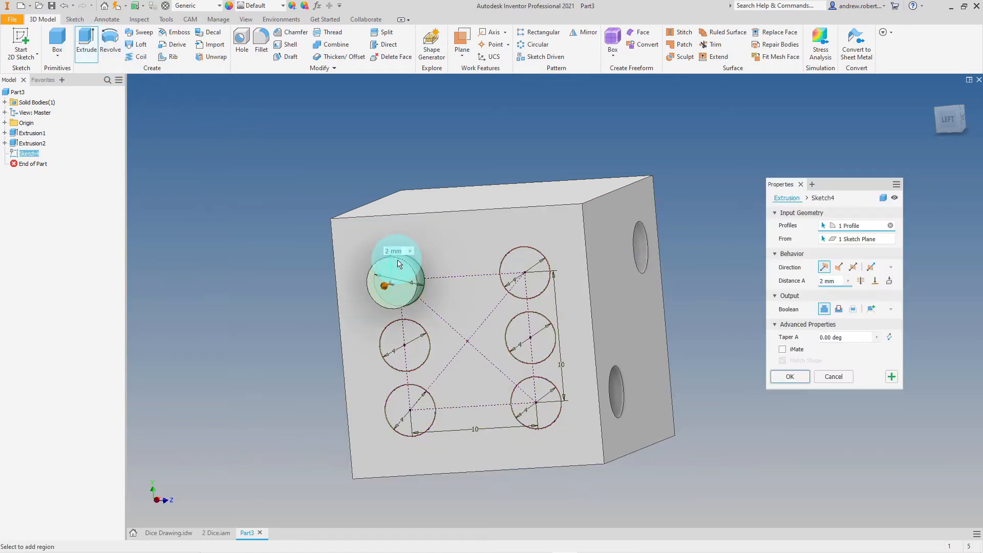
left_click(392, 346)
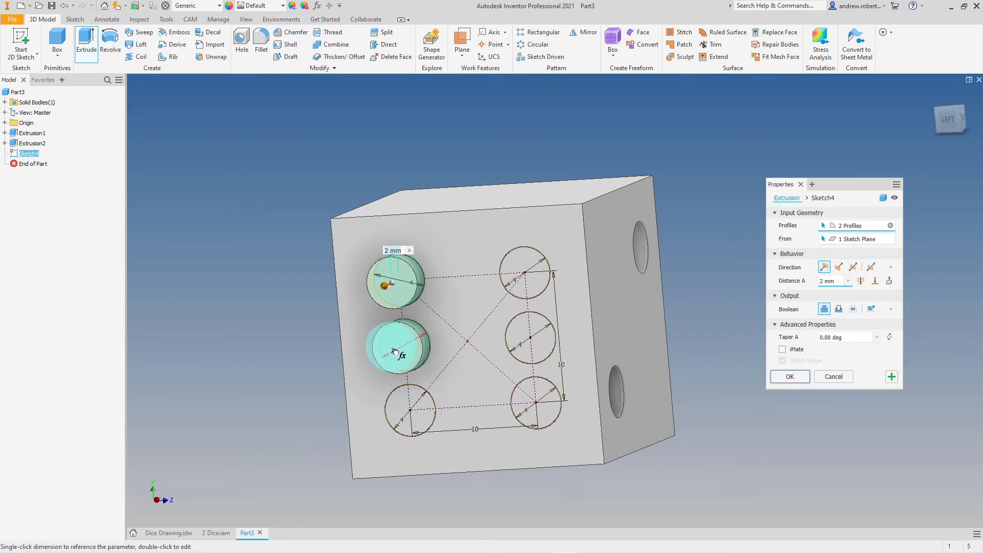
left_click(400, 402)
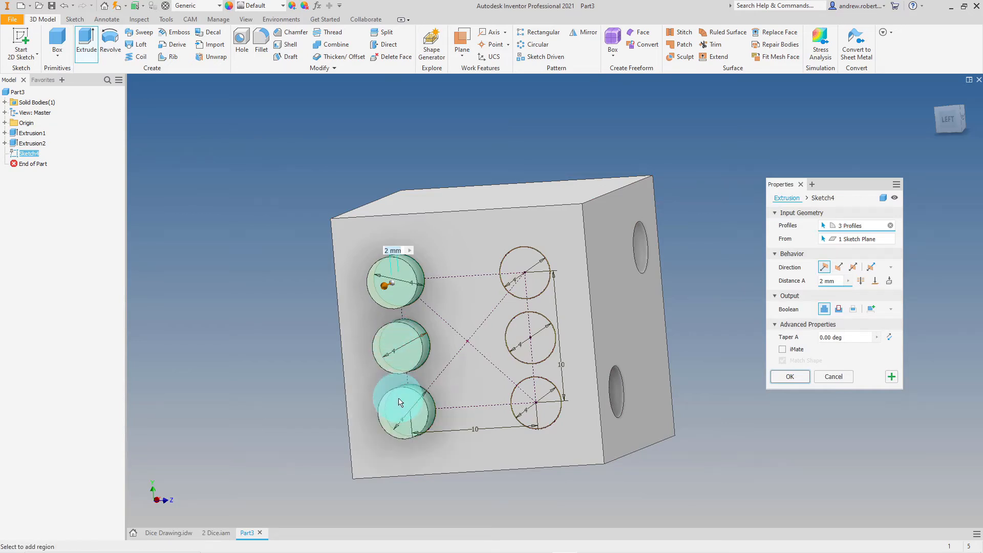
left_click(521, 264)
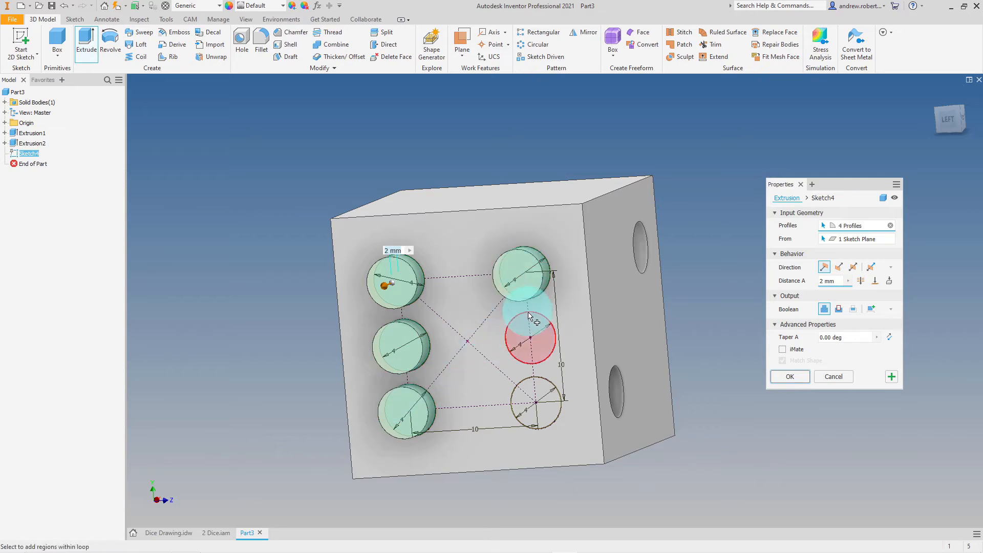
left_click(534, 323)
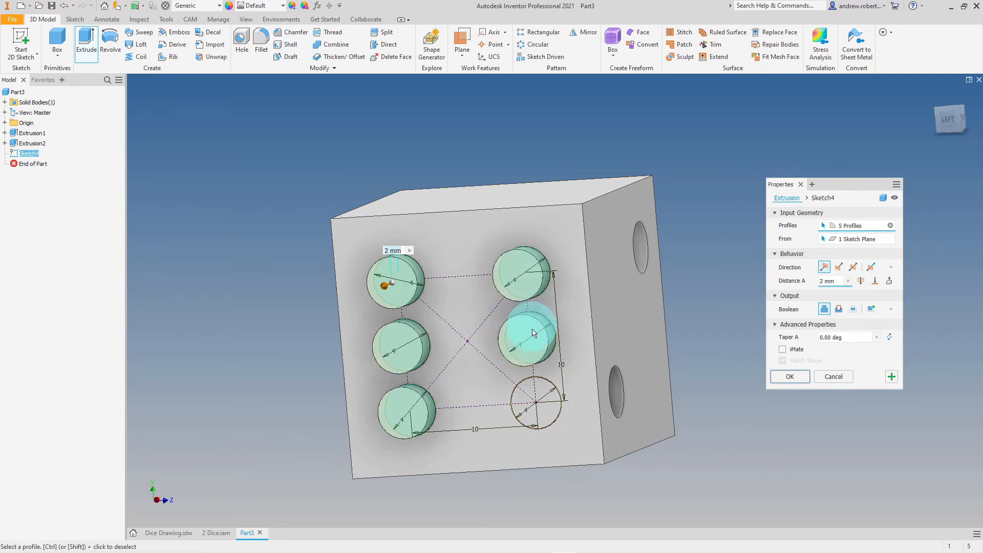
left_click(540, 391)
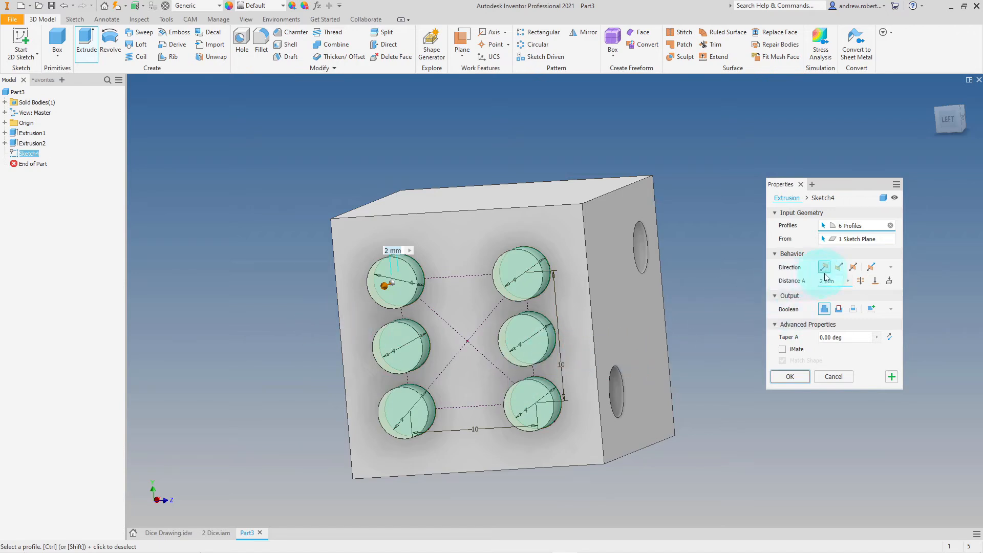
left_click(838, 267)
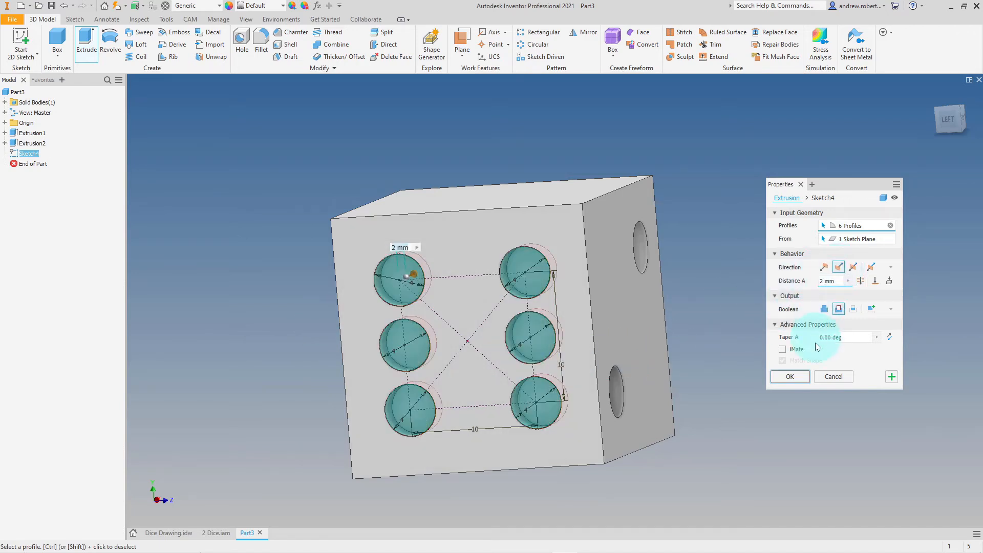
left_click(791, 377)
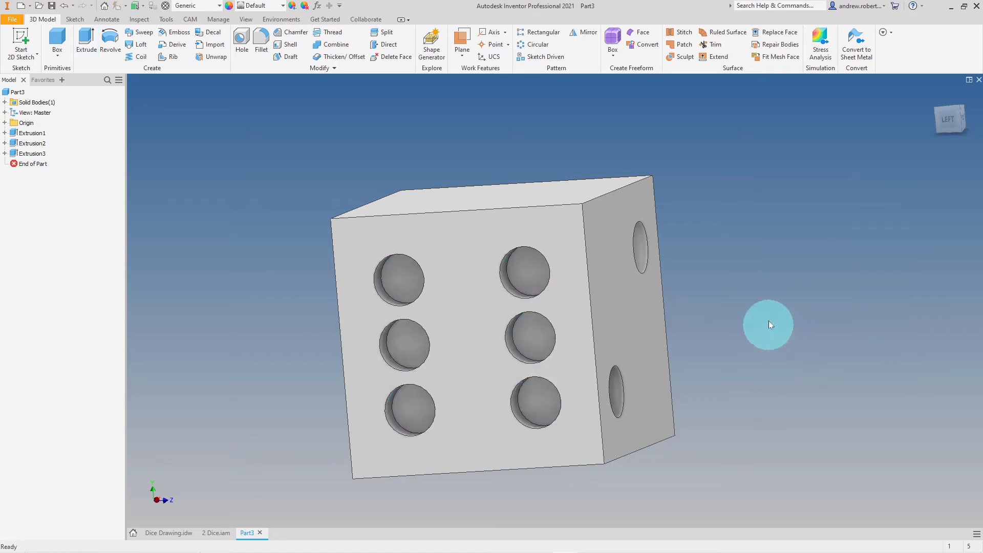
- Check the spot layout in Dice Drawing.idw, return to Part3, and start a 2D sketch on the cube's right face
middle_click_drag(781, 297, 722, 292, "shift")
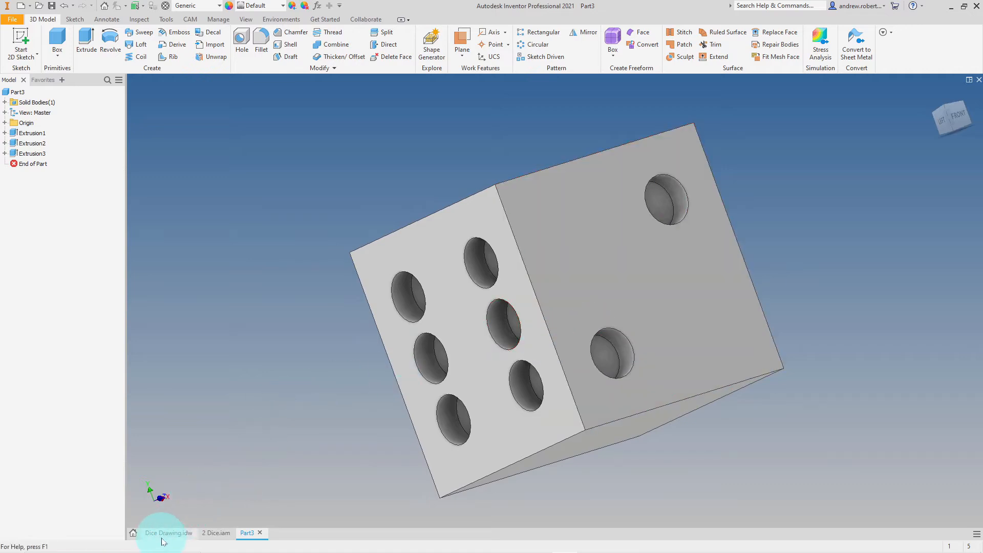
left_click(164, 534)
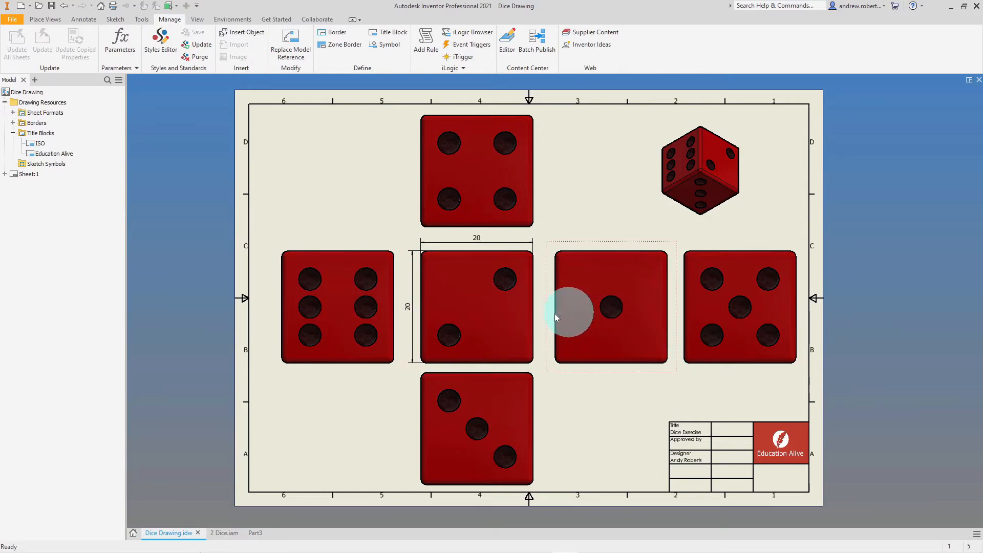
left_click(255, 533)
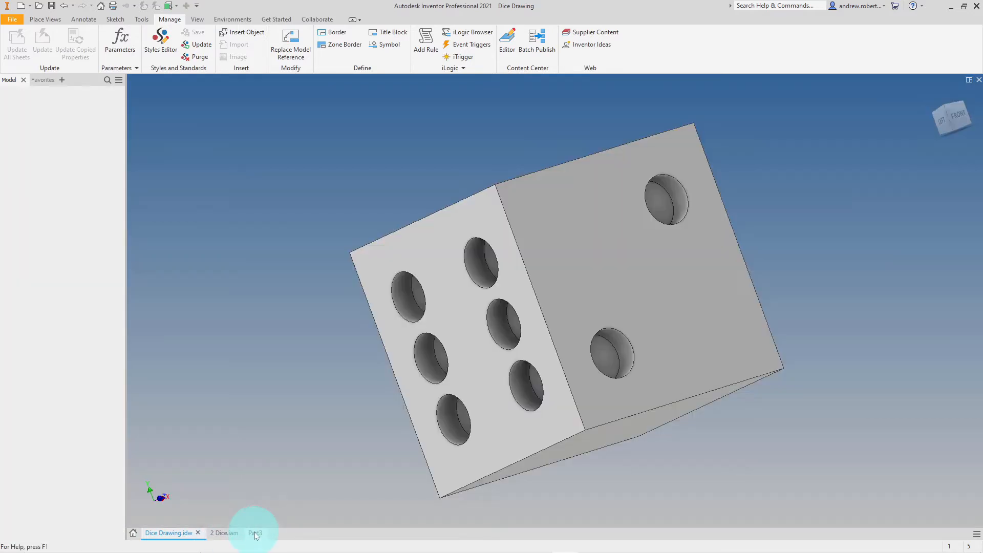
middle_click_drag(698, 281, 522, 329, "shift")
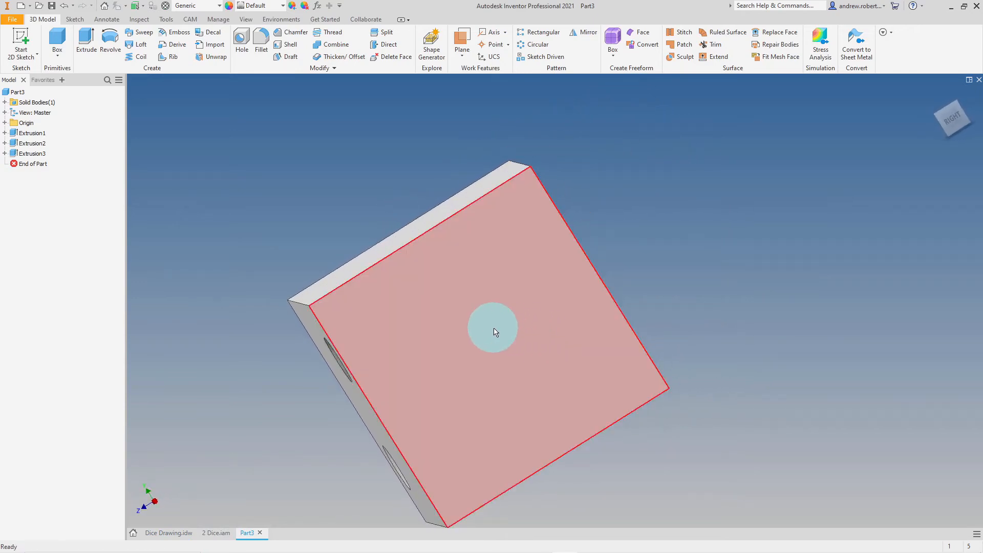
left_click(495, 332)
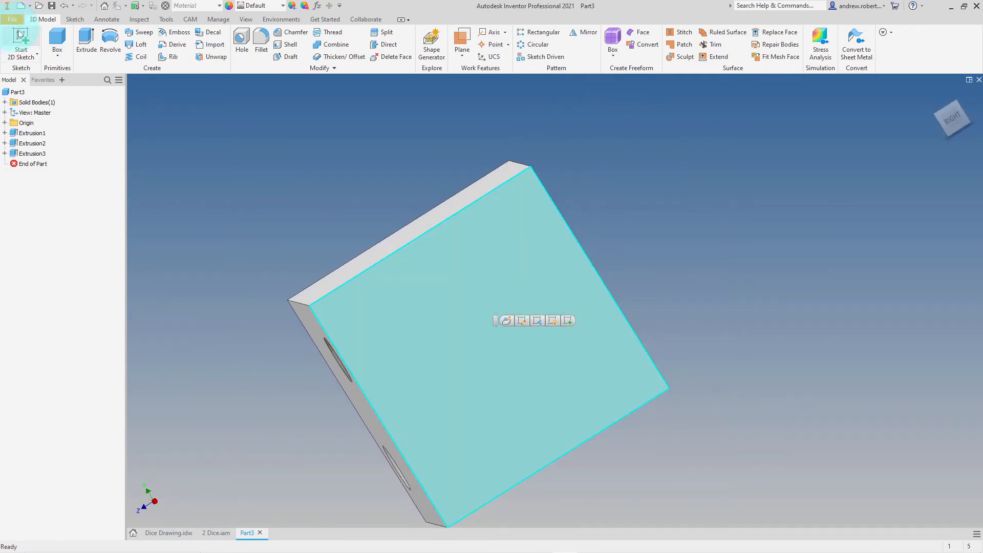
left_click(19, 57)
left_click(24, 71)
- Sketch a 4 mm diameter circle at the centre of the right face and finish the sketch
left_click(78, 43)
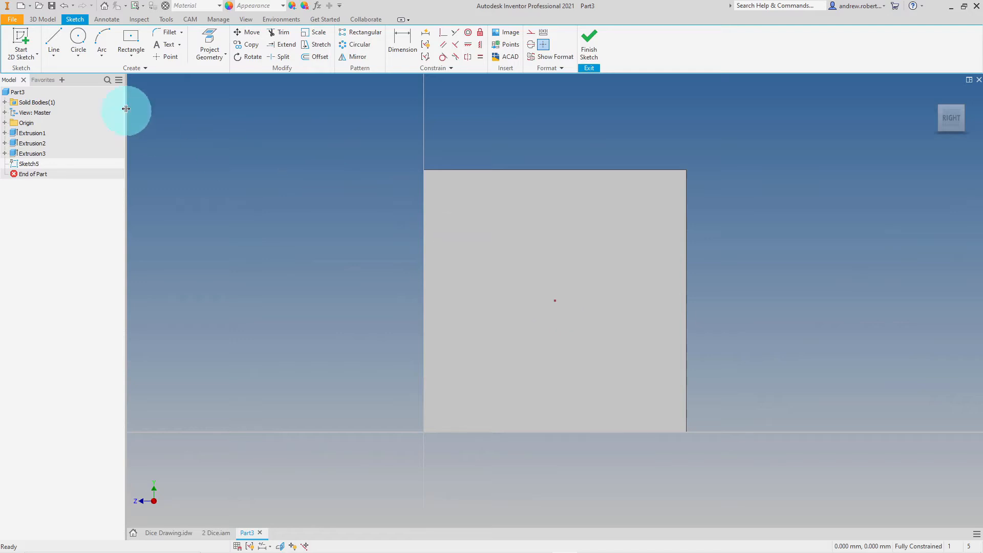
left_click(78, 37)
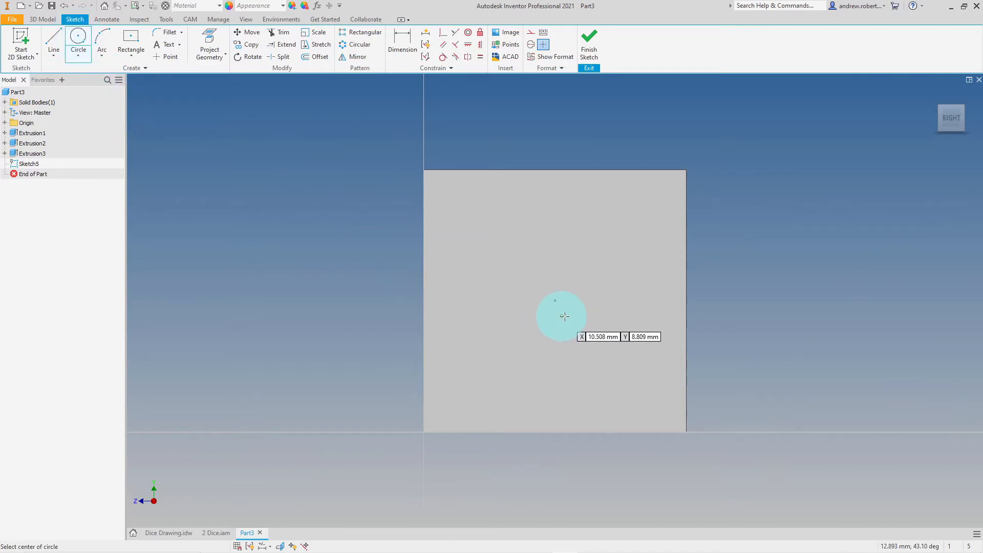
left_click(555, 301)
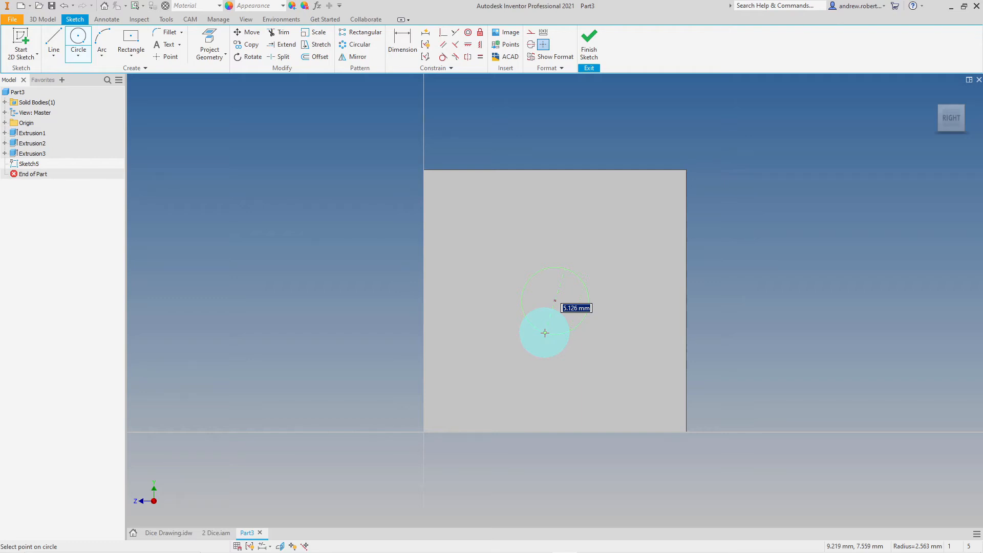
key("Return")
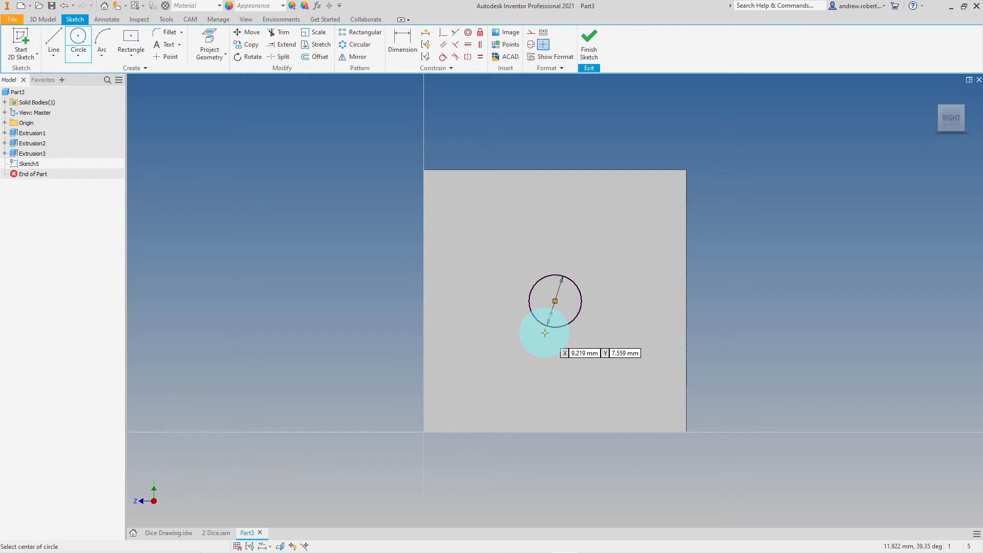
left_click(591, 44)
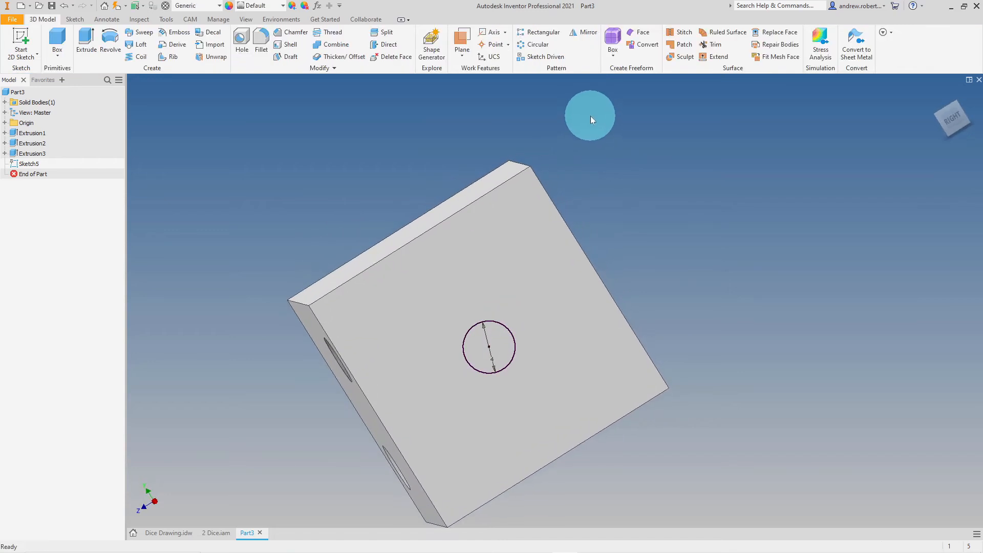
- Extrude the single circle on the right face as a 2 mm deep cut into the cube
left_click(87, 44)
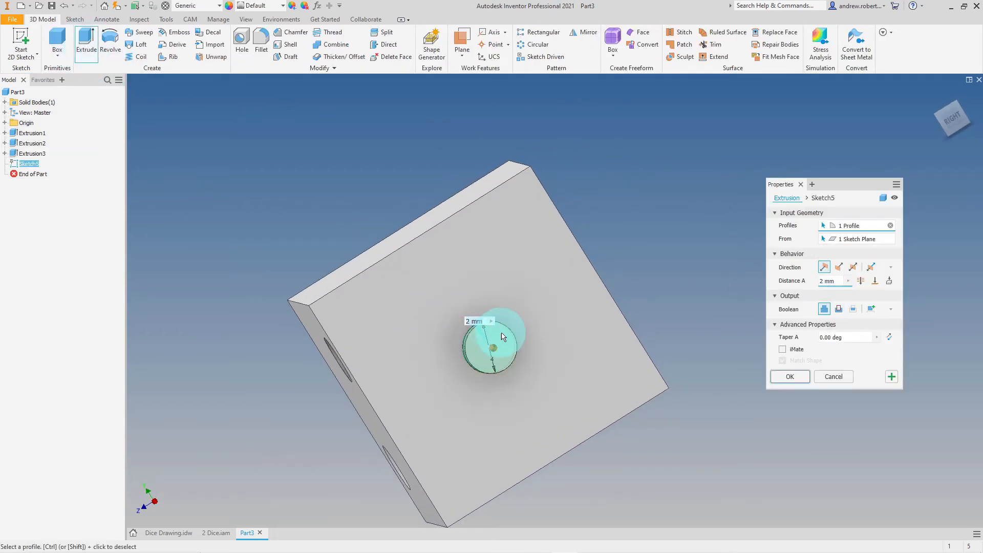
left_click(840, 267)
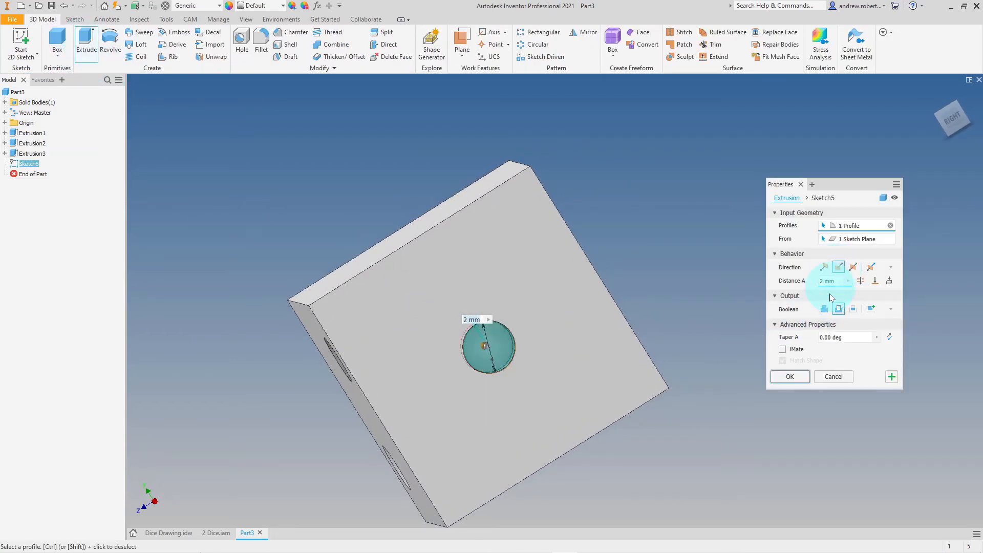
left_click(790, 376)
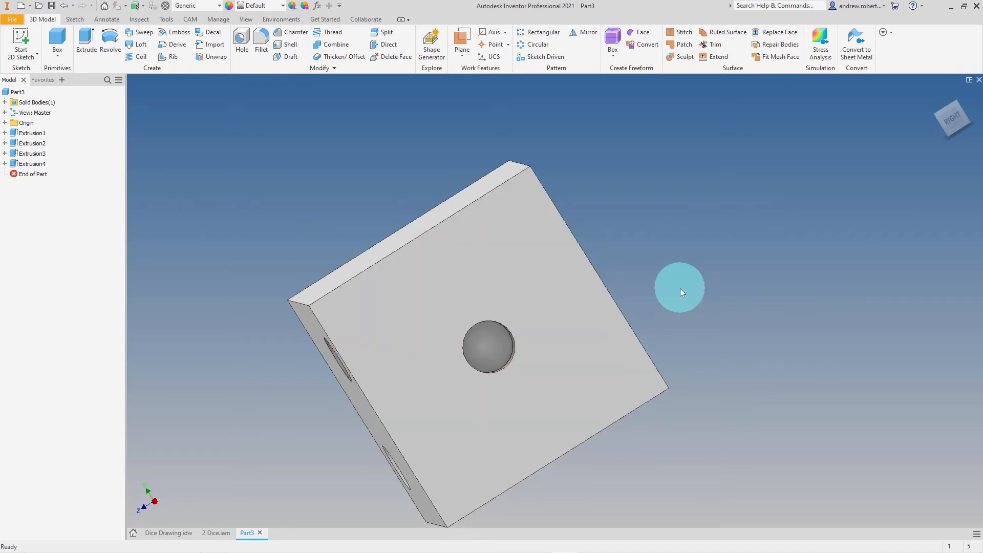
- Check the next face's spots in Dice Drawing.idw, return to Part3, and start a 2D sketch on the cube's back face
middle_click_drag(679, 293, 715, 252, "shift")
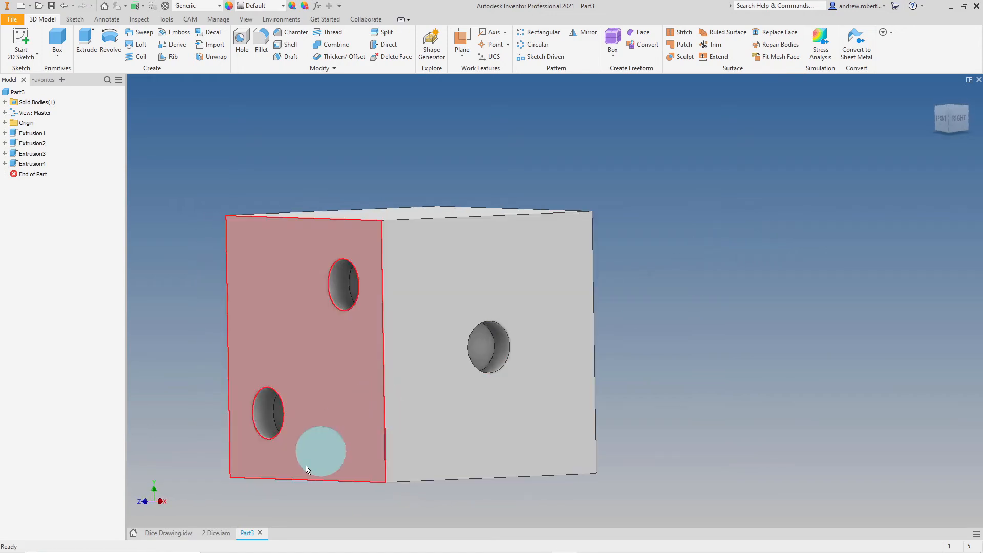
left_click(160, 532)
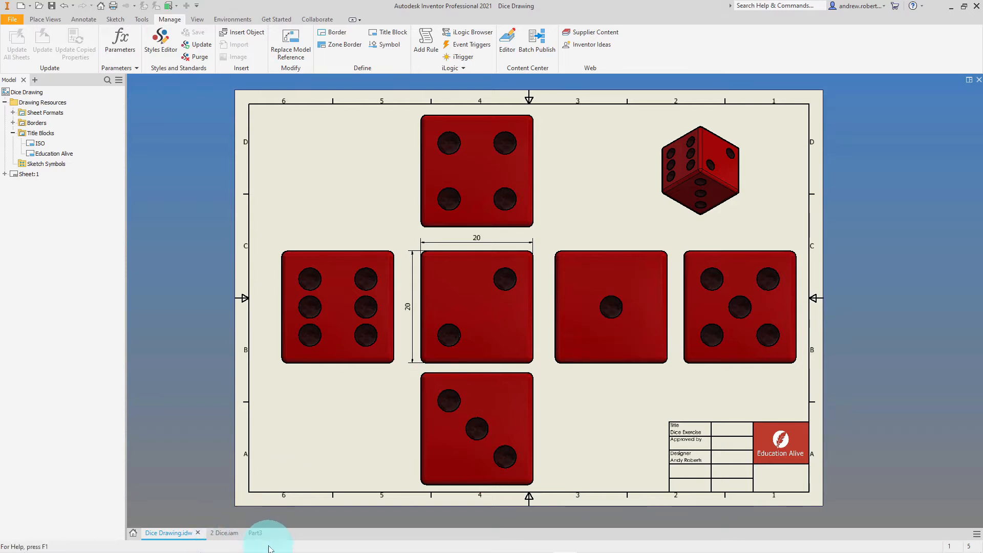
left_click(255, 532)
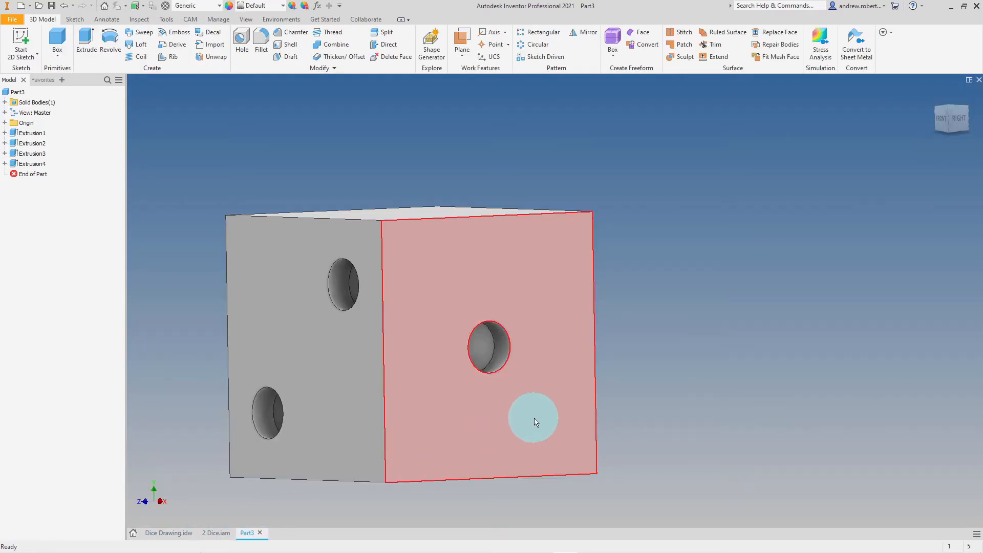
middle_click_drag(535, 416, 357, 416, "shift")
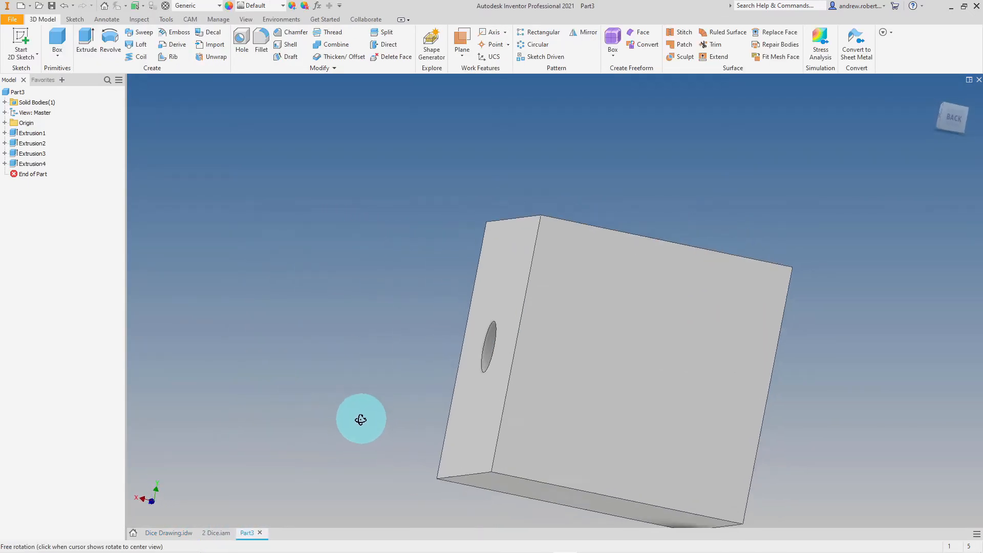
left_click(657, 377)
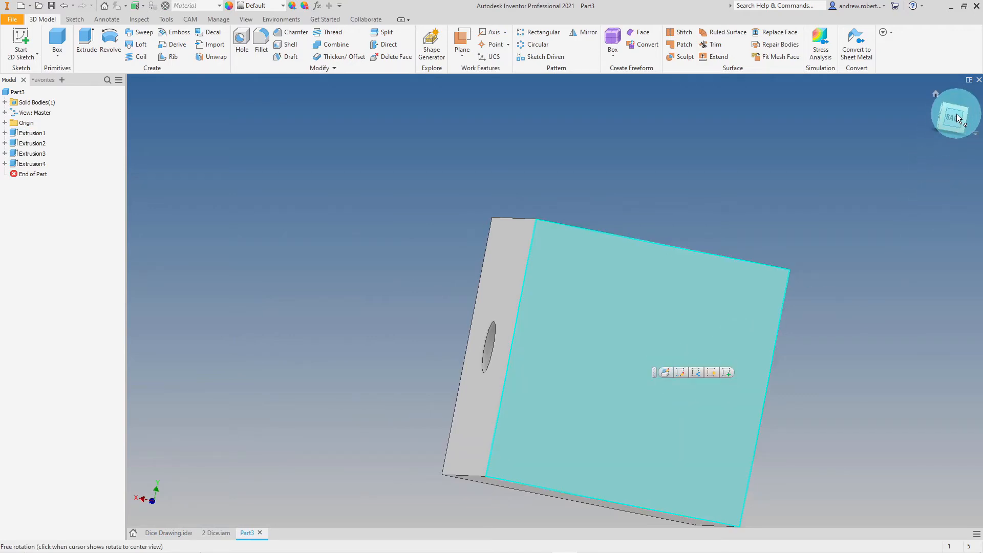
left_click(955, 114)
left_click(276, 149)
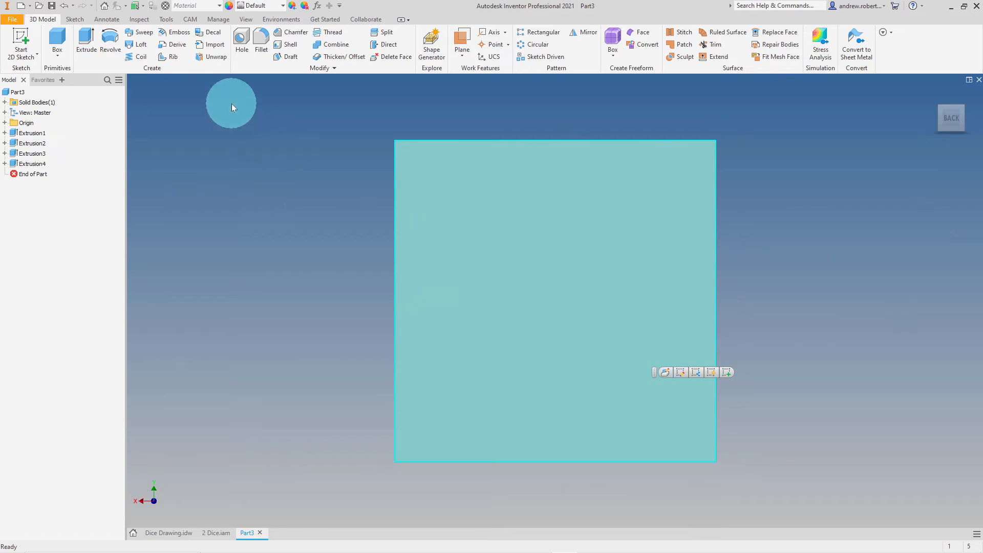
left_click(36, 55)
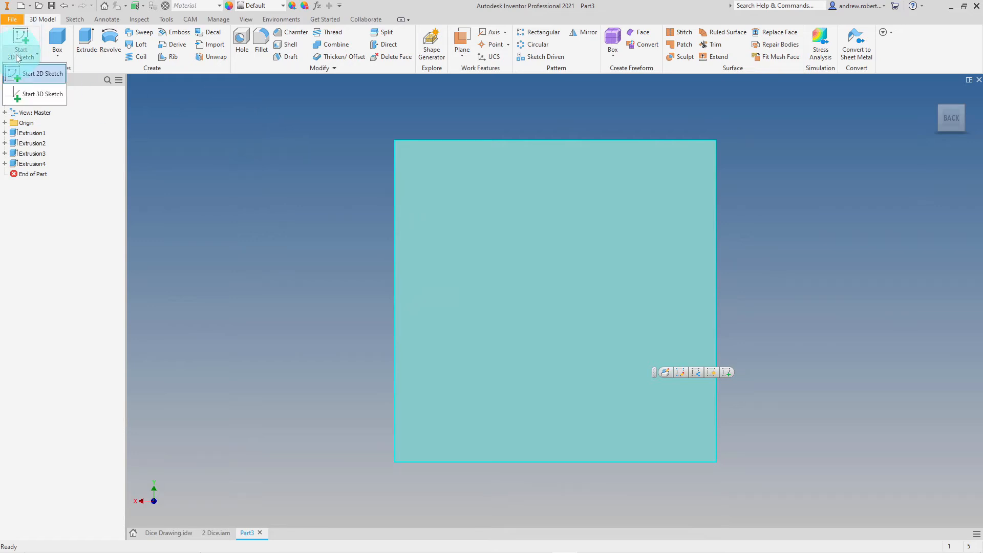
left_click(38, 72)
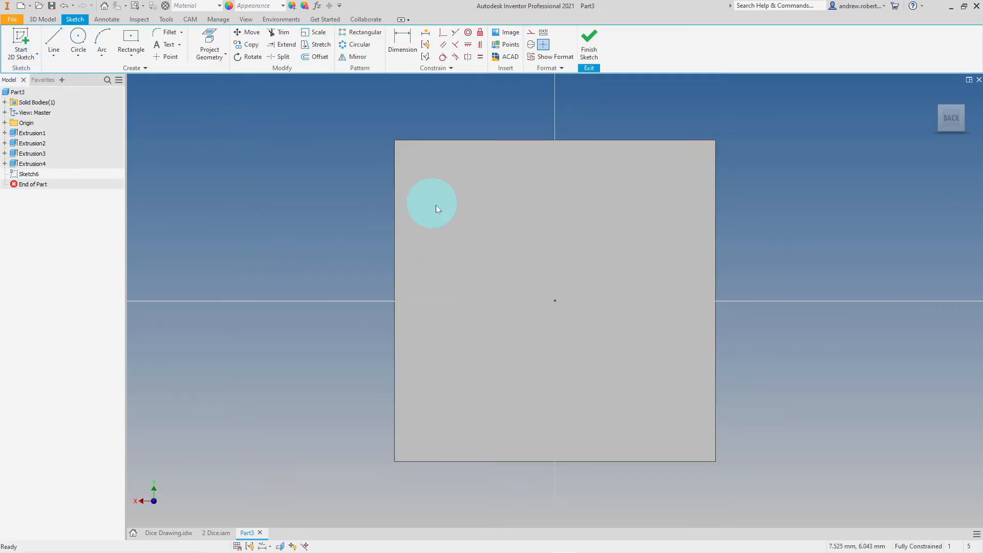
- Turn construction mode on and draw a 10 by 10 mm center rectangle on the centre of the back face
left_click(530, 34)
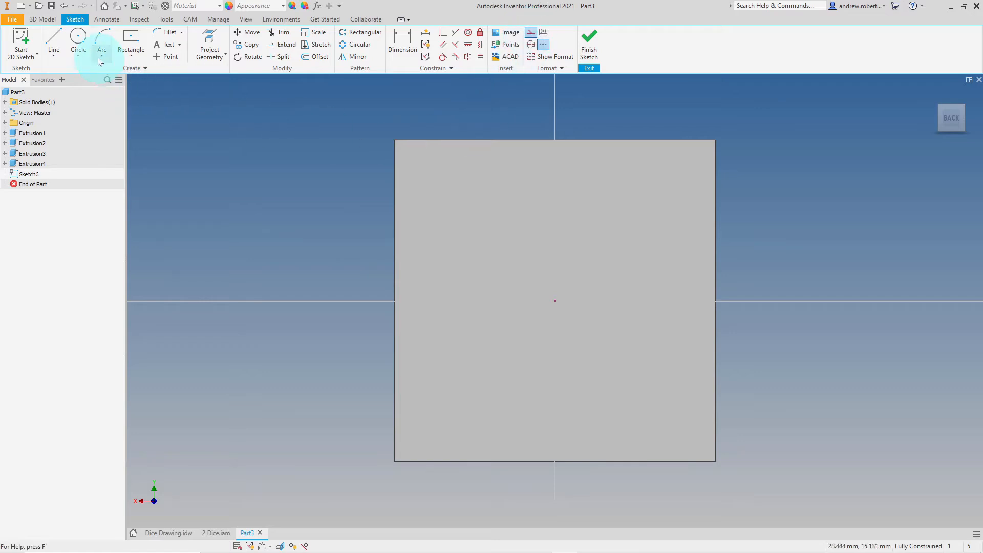
left_click(555, 299)
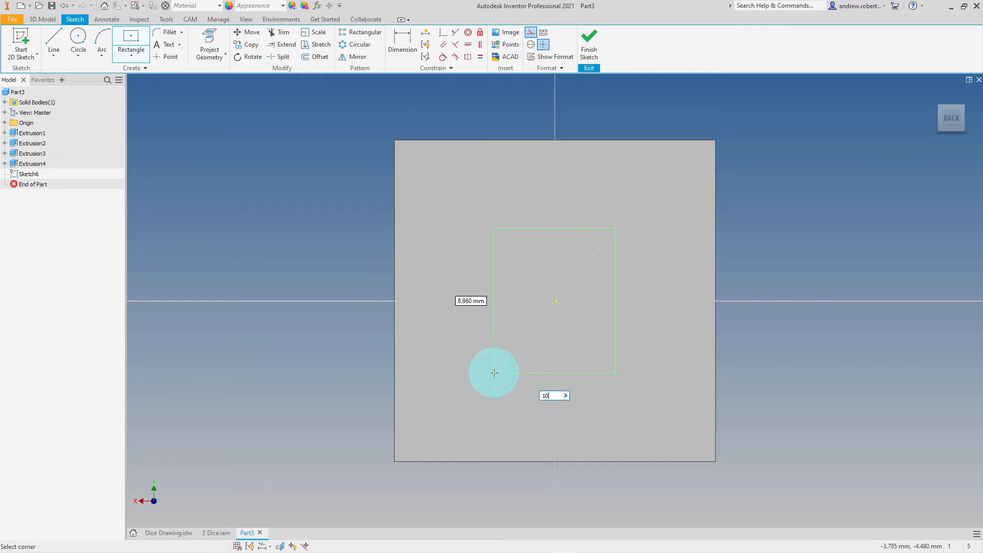
key("Tab")
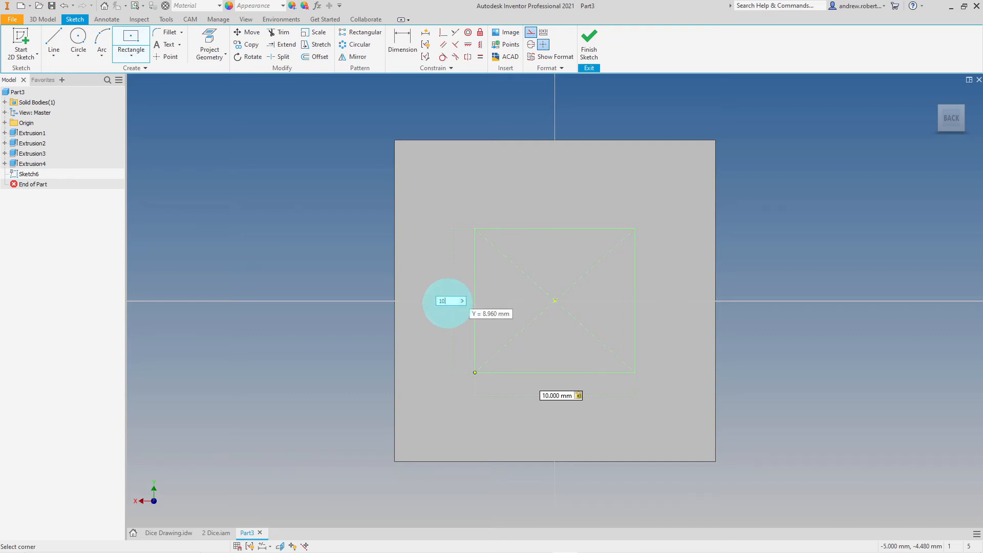
key("Return")
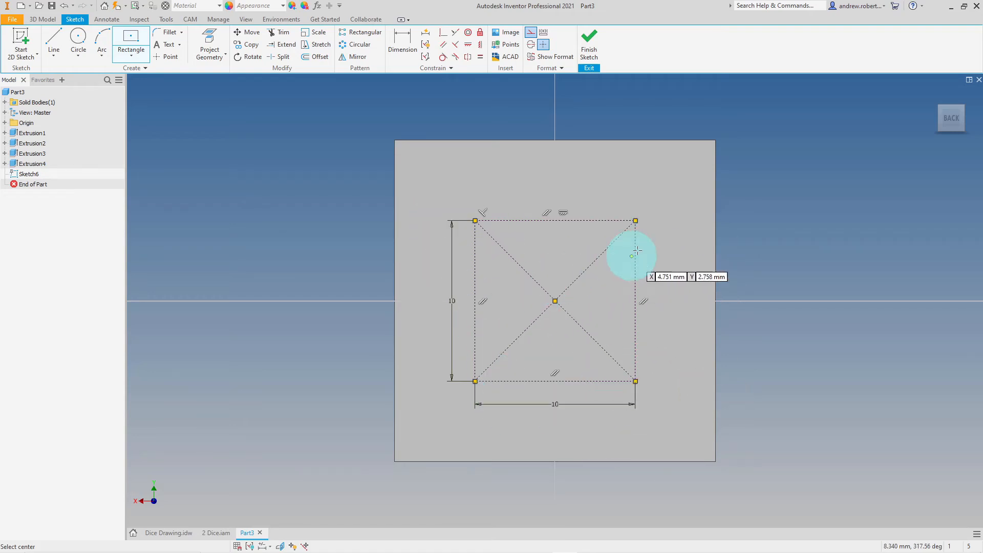
- Draw 4 mm diameter circles on the back-face square's four corners and centre, turning construction mode off after the first, upper-left circle
left_click(77, 37)
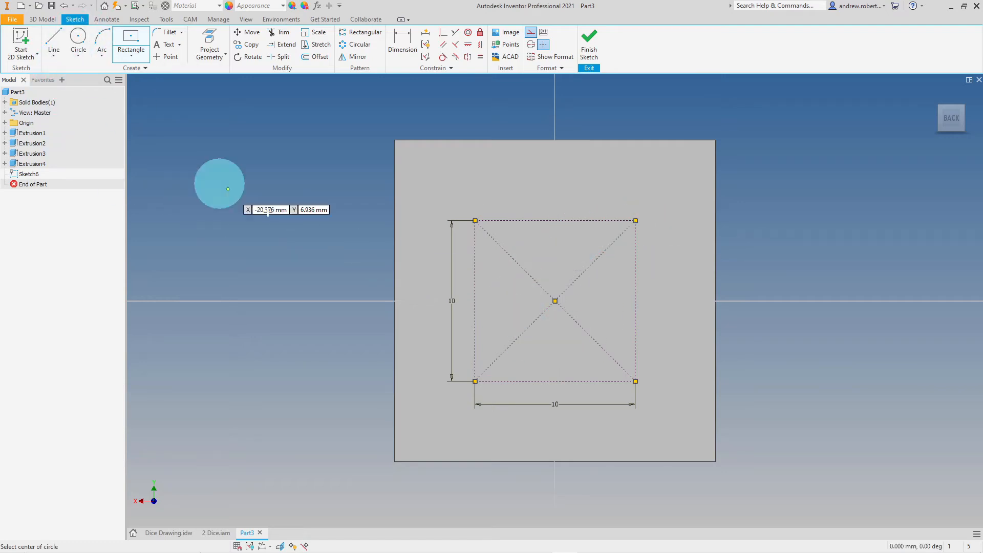
left_click(475, 220)
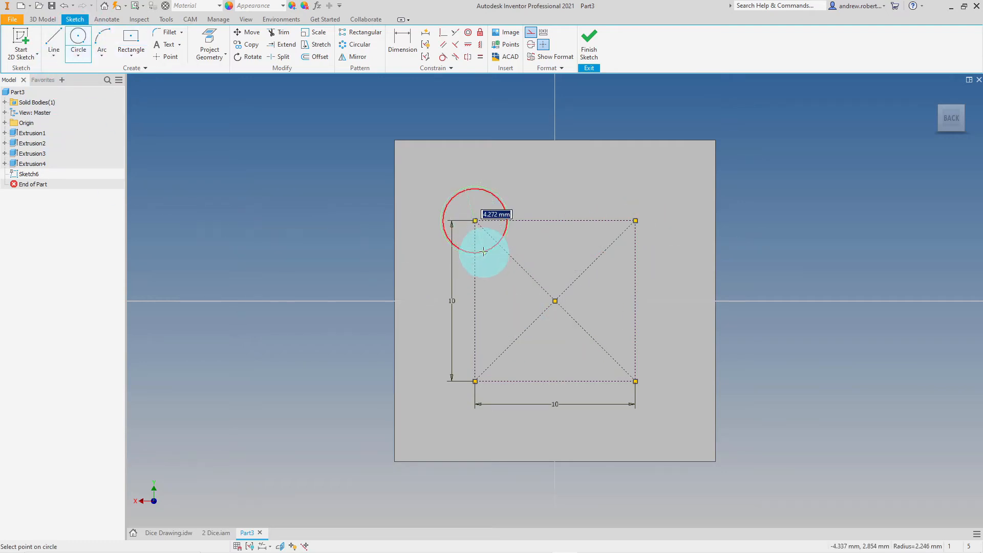
type("4")
key("Return")
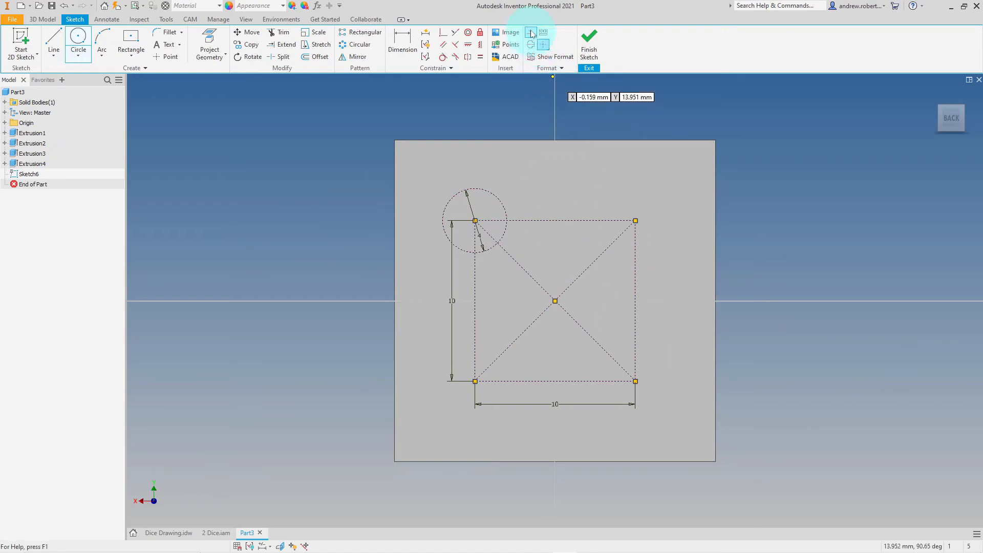
left_click(636, 220)
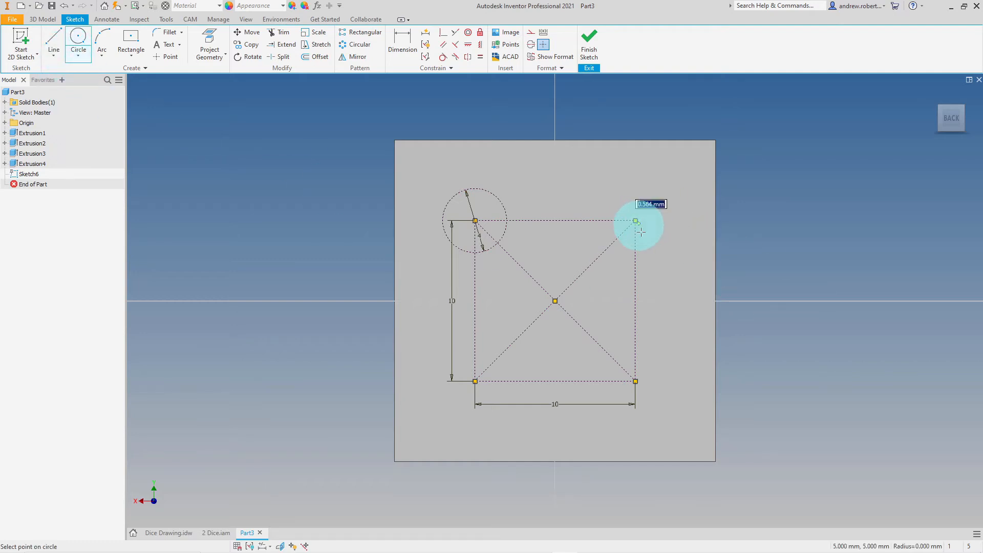
left_click(651, 257)
left_click(635, 381)
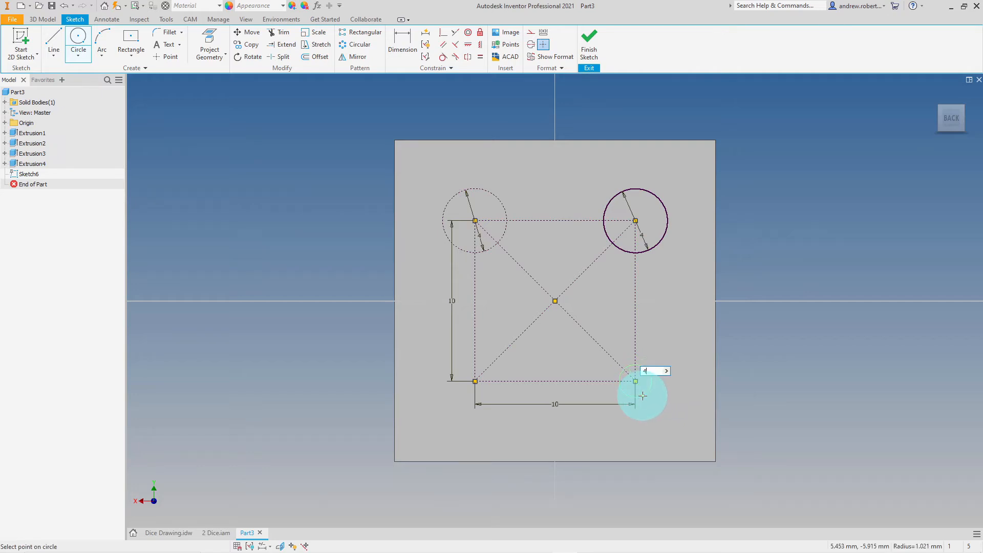
key("Return")
left_click(474, 384)
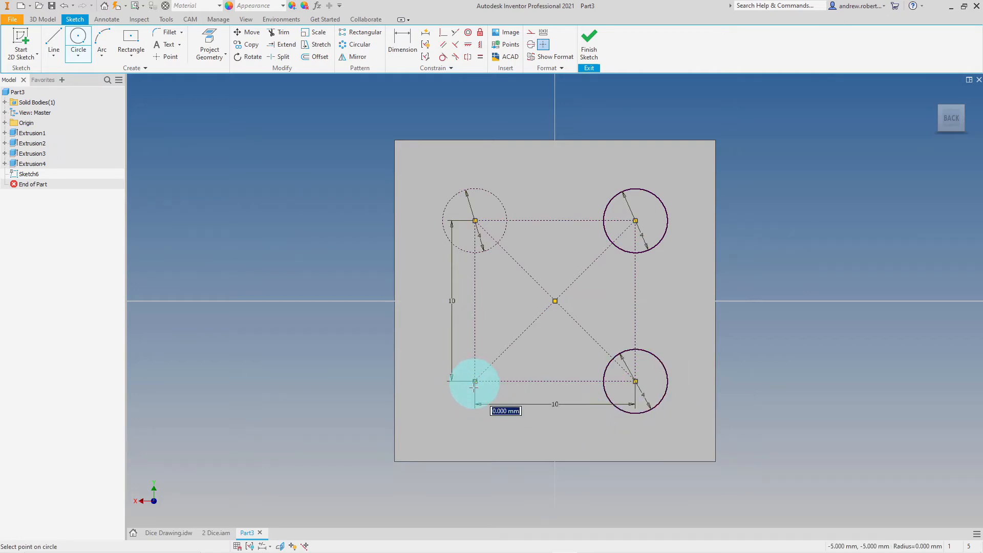
key("Return")
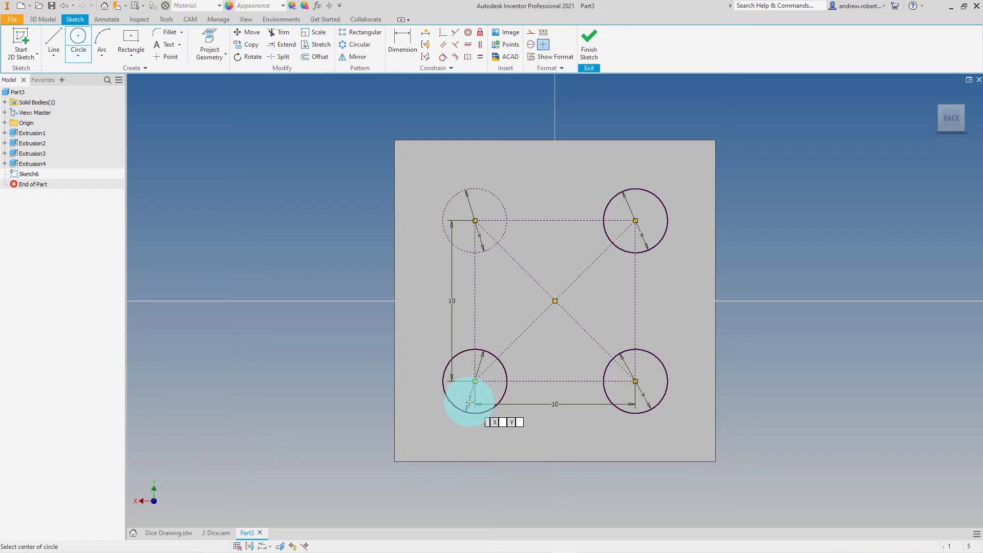
left_click(555, 301)
key("Return")
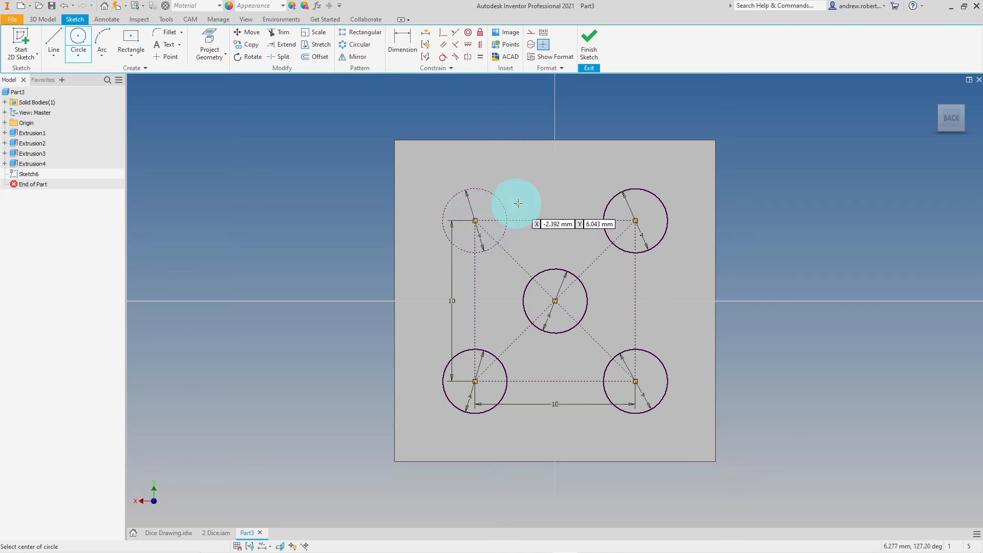
- Convert the upper-left construction circle to normal sketch geometry and finish the back-face sketch
key("Escape")
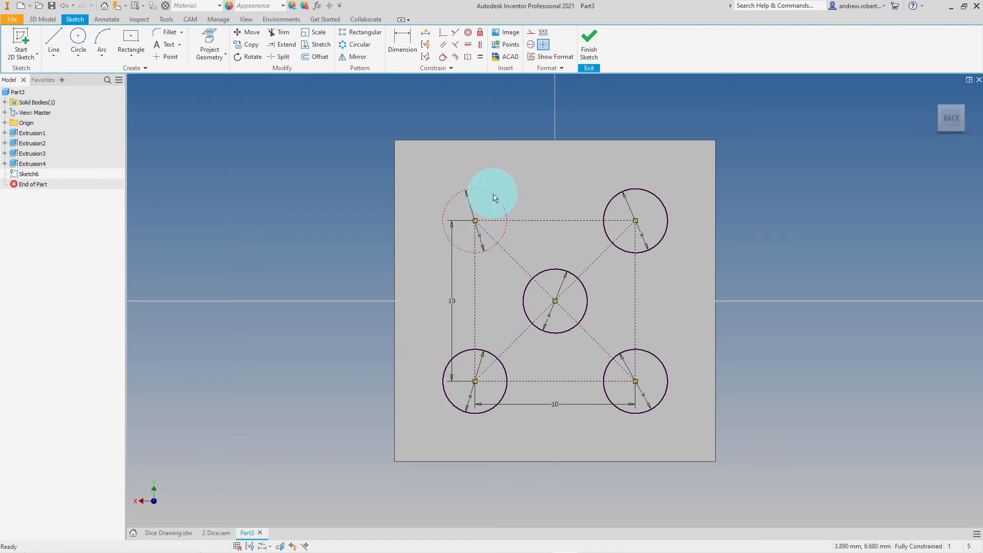
left_click(494, 198)
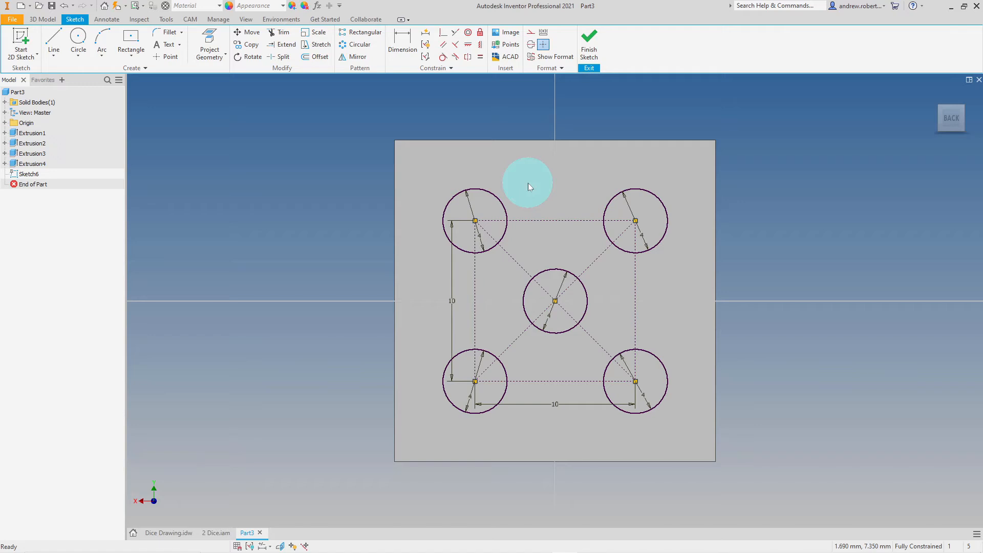
left_click(587, 42)
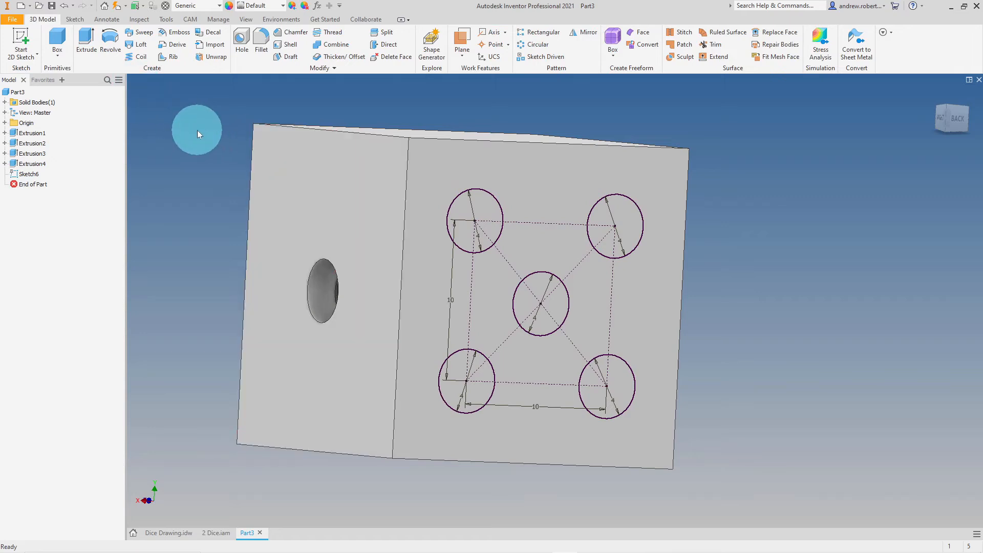
- Extrude the five circles on the back face as a 2 mm deep cut into the cube
left_click(86, 42)
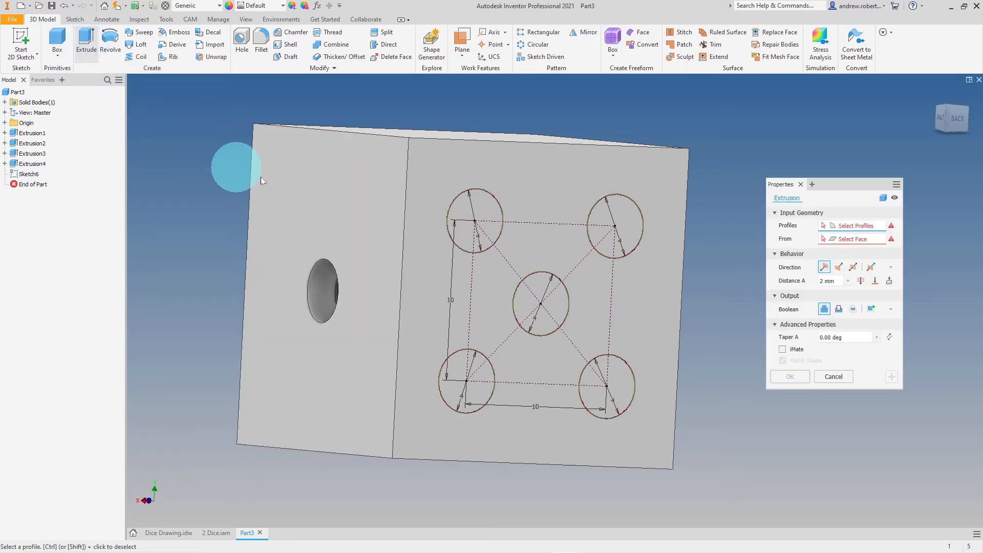
left_click(476, 204)
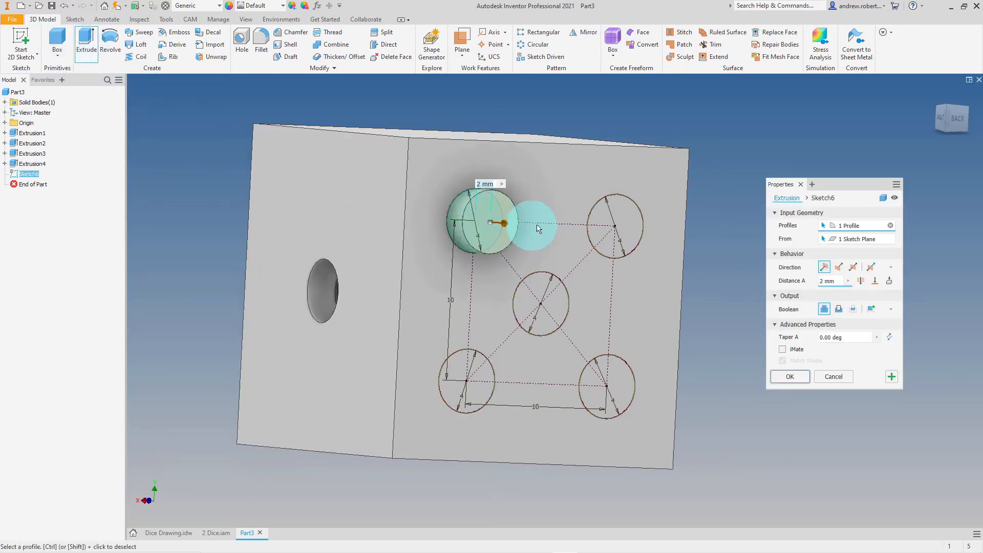
left_click(609, 219)
left_click(627, 379)
left_click(547, 315)
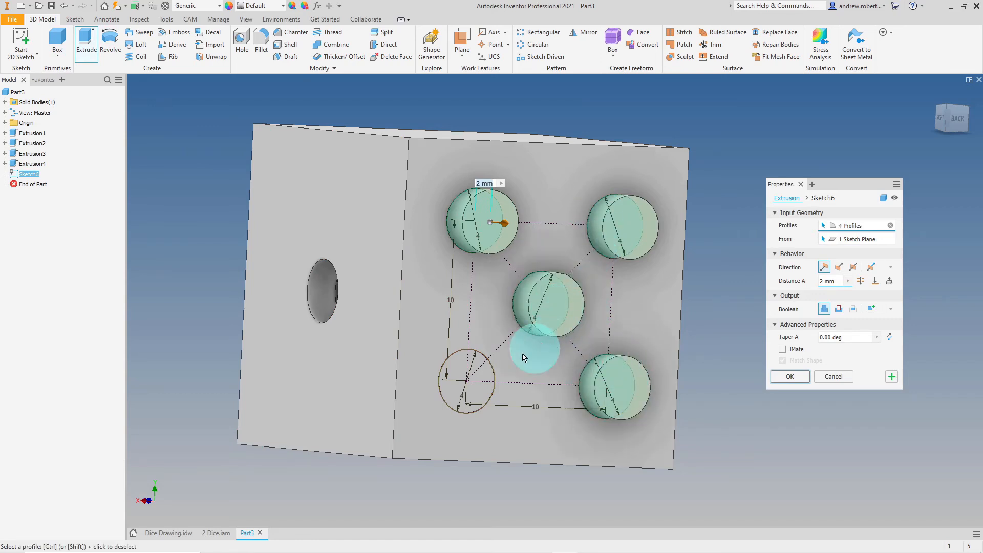
left_click(491, 374)
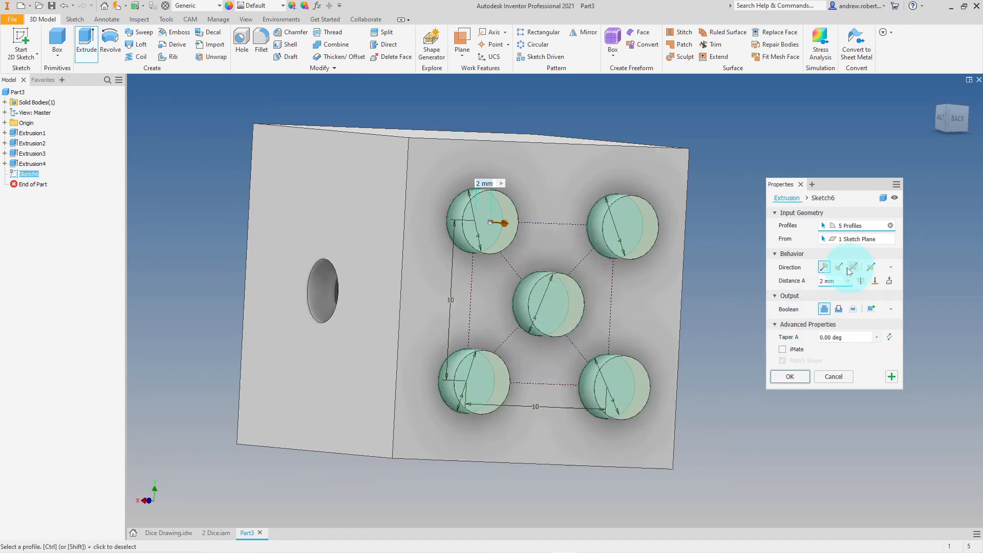
left_click(839, 267)
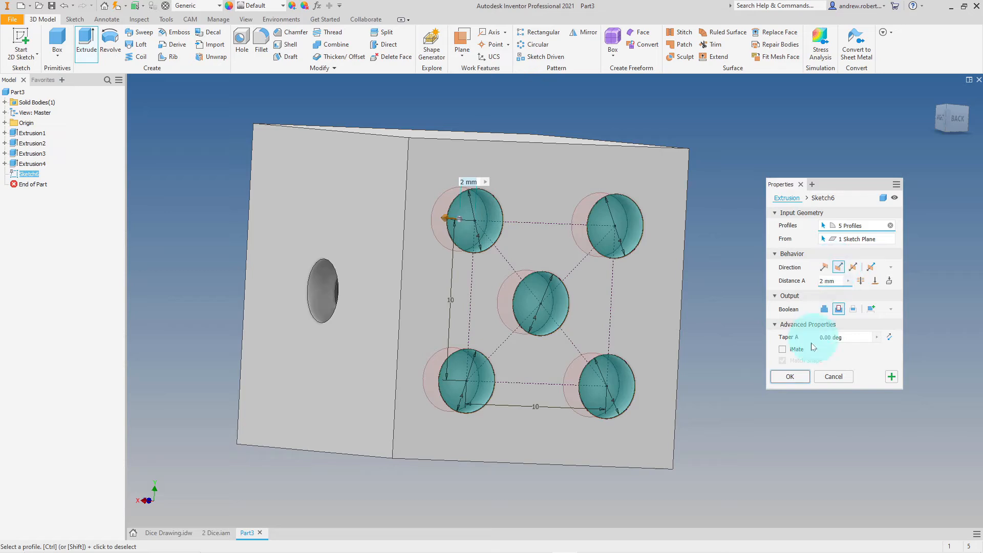
left_click(790, 376)
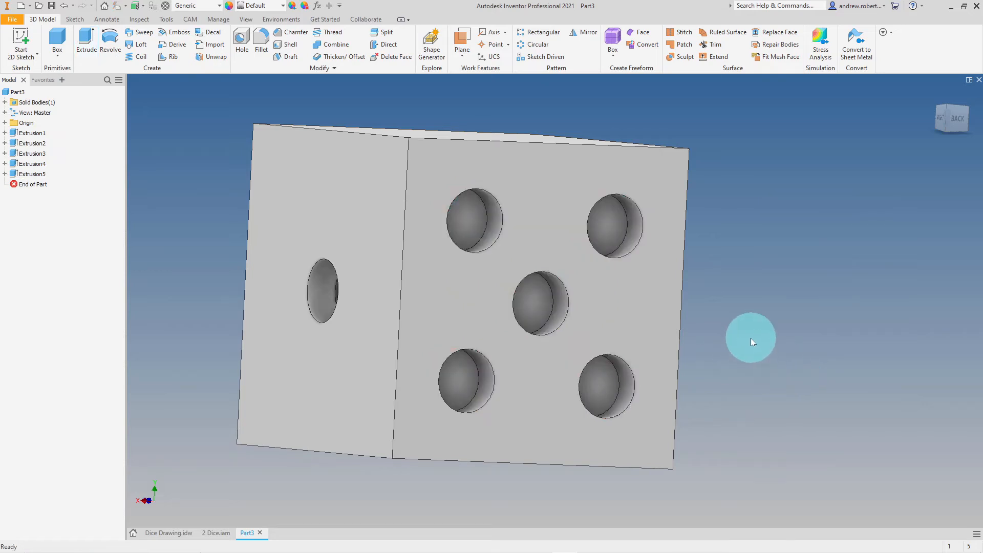
- Check the remaining face layouts in Dice Drawing.idw, return to Part3, and start a 2D sketch on the cube's top face
middle_click_drag(750, 338, 683, 418, "shift")
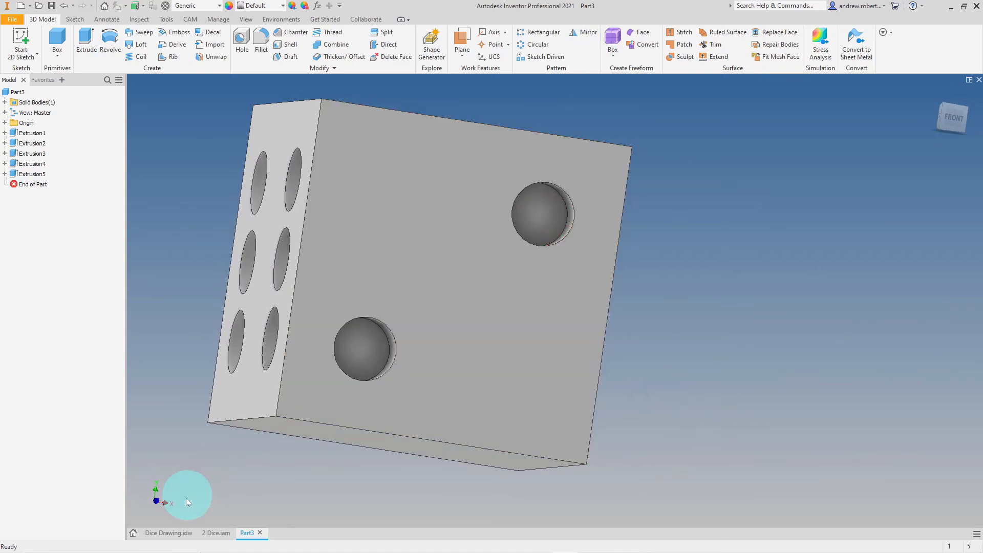
left_click(168, 532)
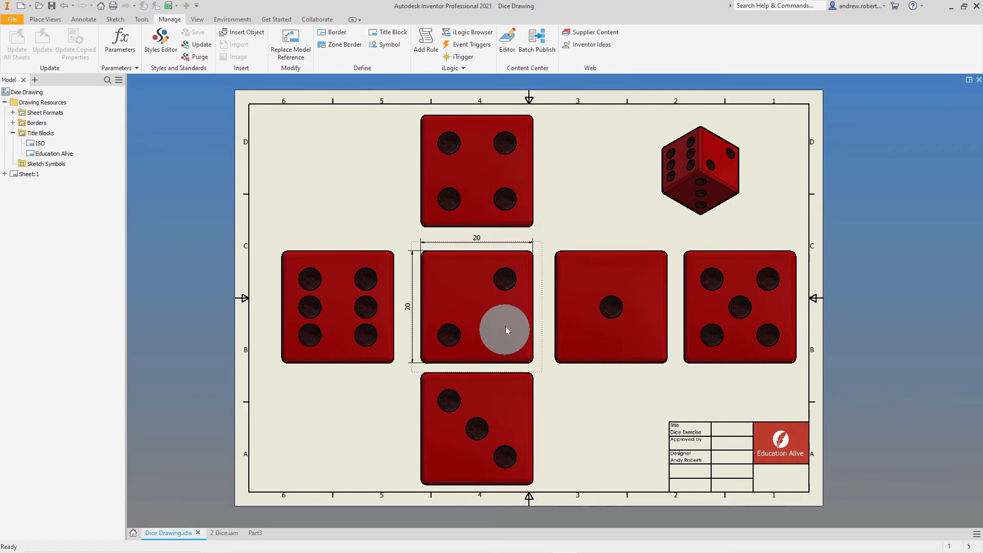
left_click(254, 532)
middle_click_drag(471, 313, 451, 352, "shift")
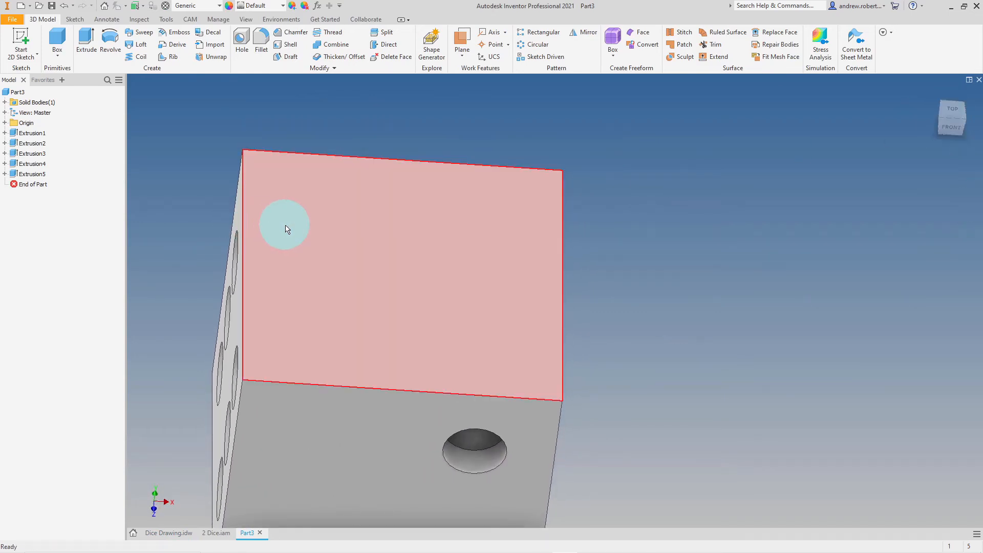
left_click(21, 61)
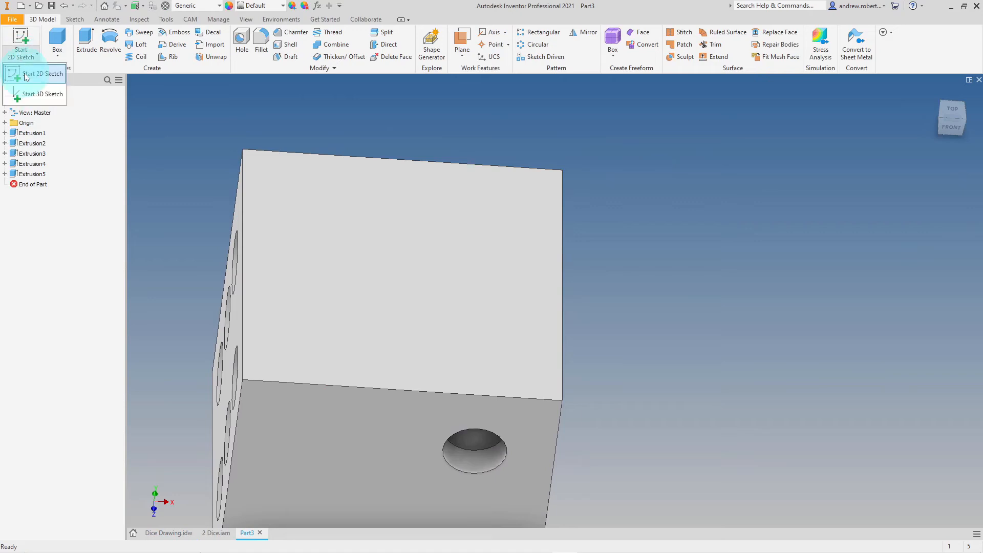
left_click(398, 237)
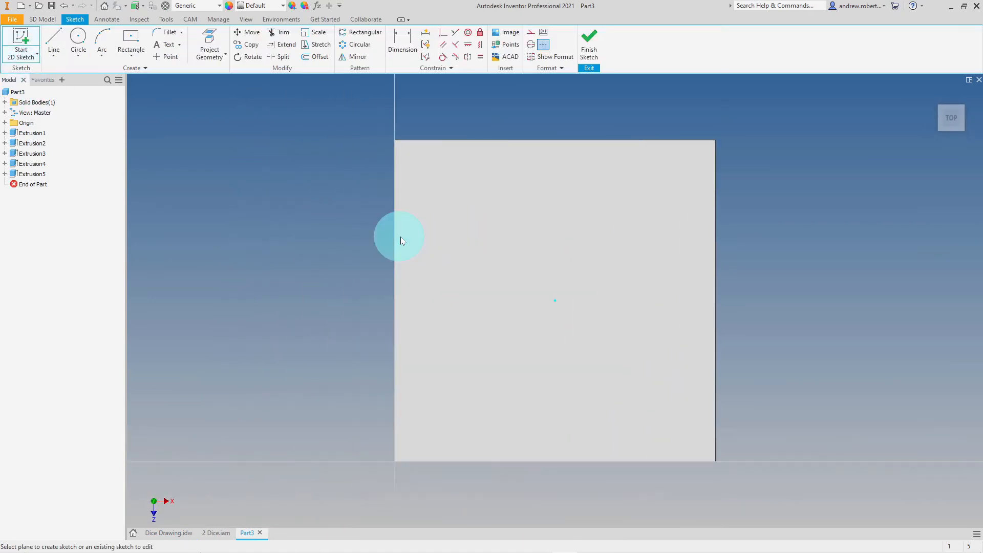
- Turn construction mode on and draw a 10 by 10 mm center rectangle on the centre of the top face
left_click(136, 41)
left_click(530, 32)
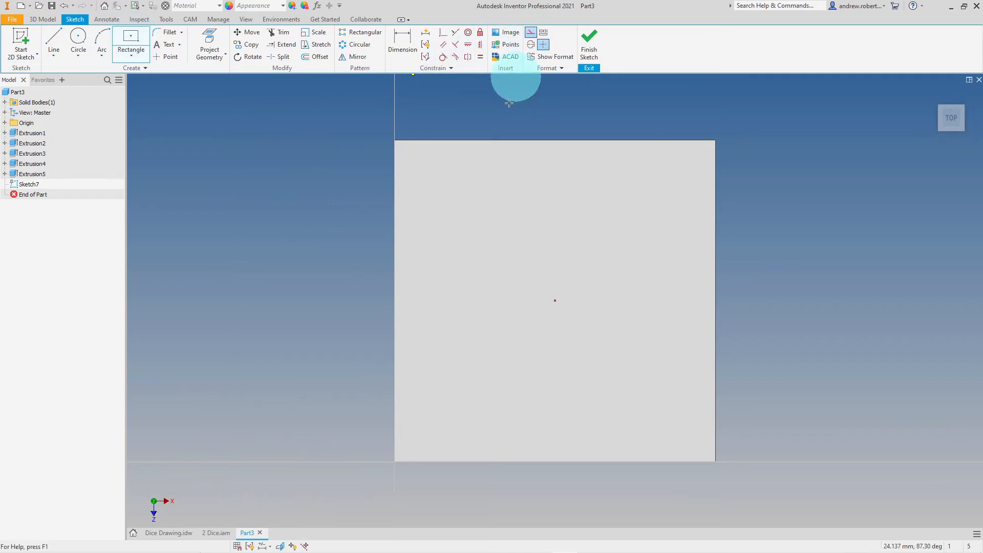
left_click(555, 300)
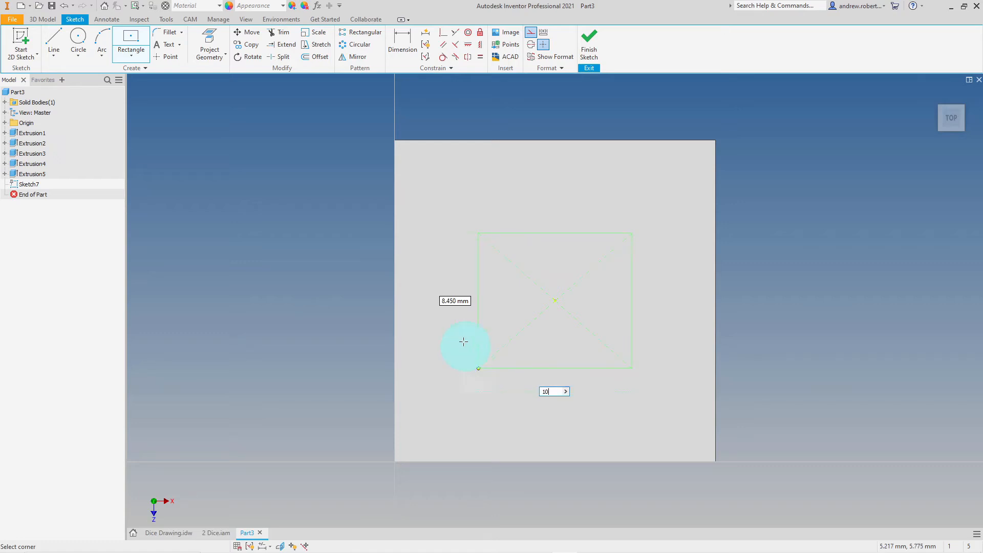
key("Tab")
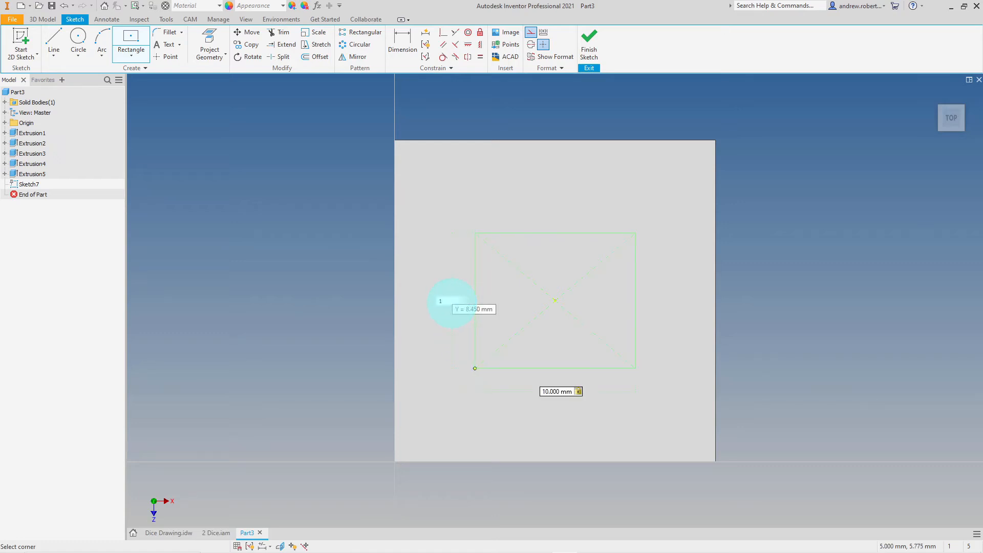
key("Return")
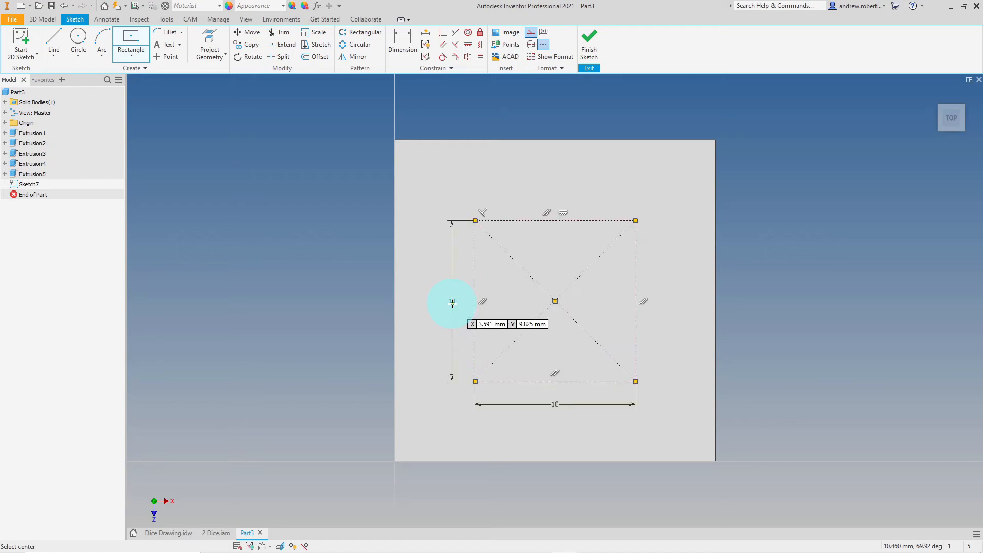
- With construction mode off, draw a 4 mm diameter circle on each corner of the top-face square and finish the sketch
left_click(78, 44)
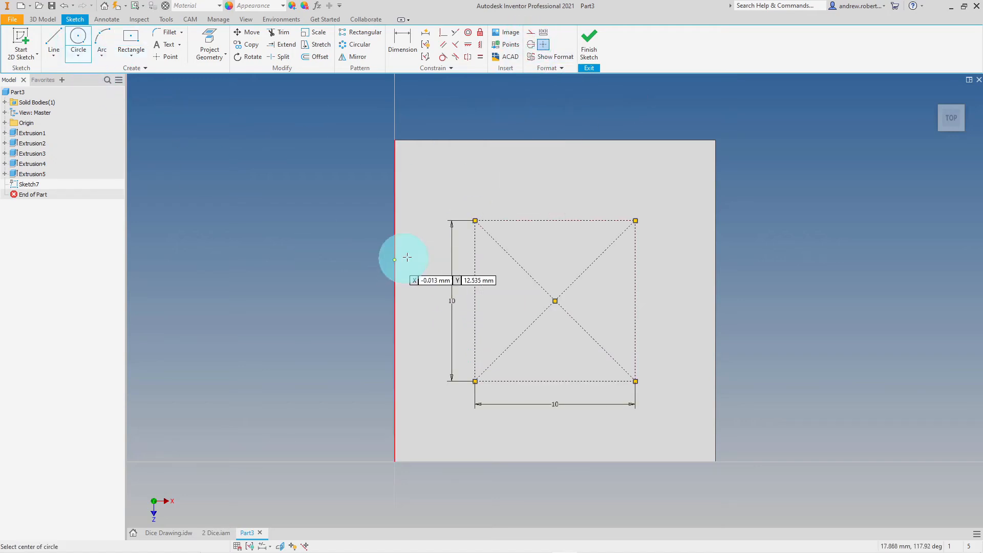
left_click(475, 221)
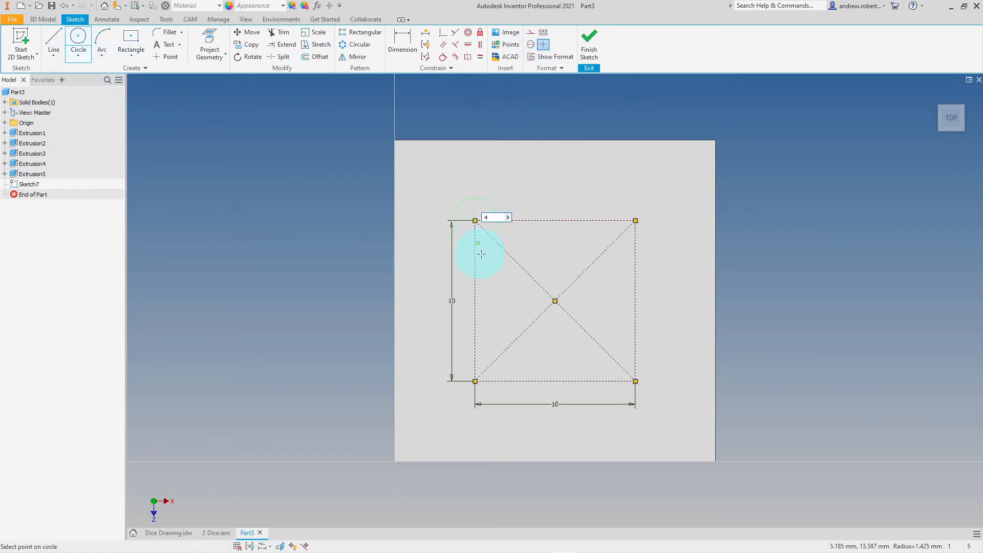
type("4")
key("Return")
left_click(635, 220)
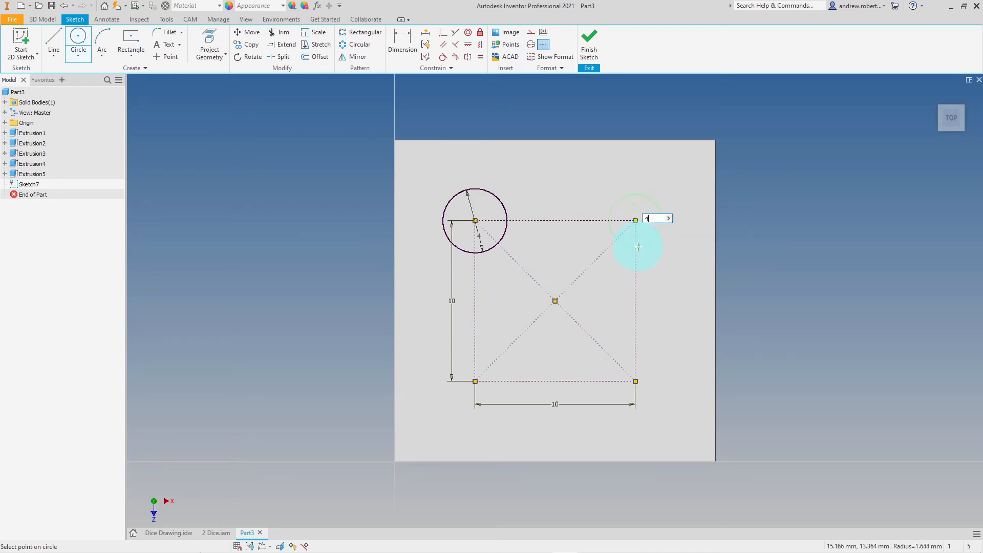
key("Return")
left_click(635, 381)
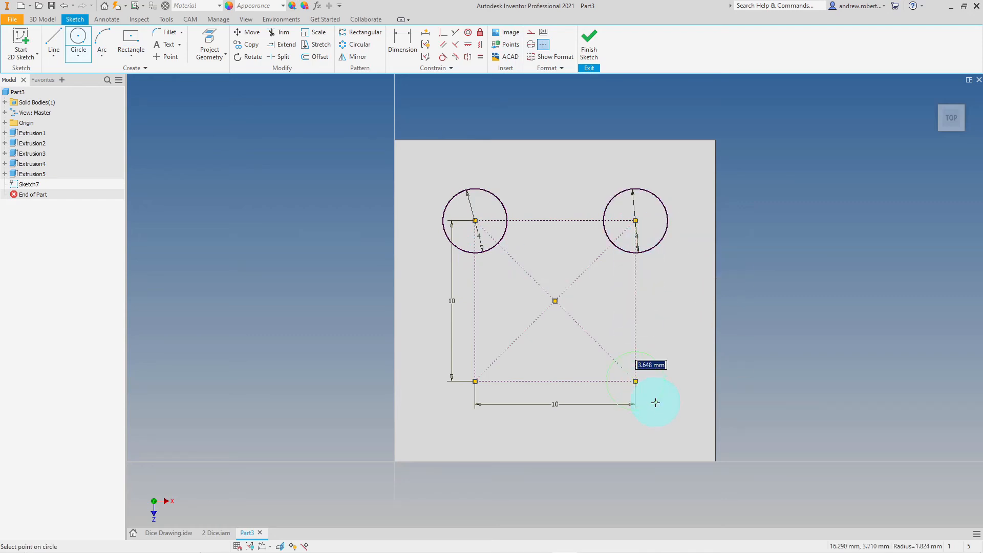
type("4")
key("Return")
left_click(475, 381)
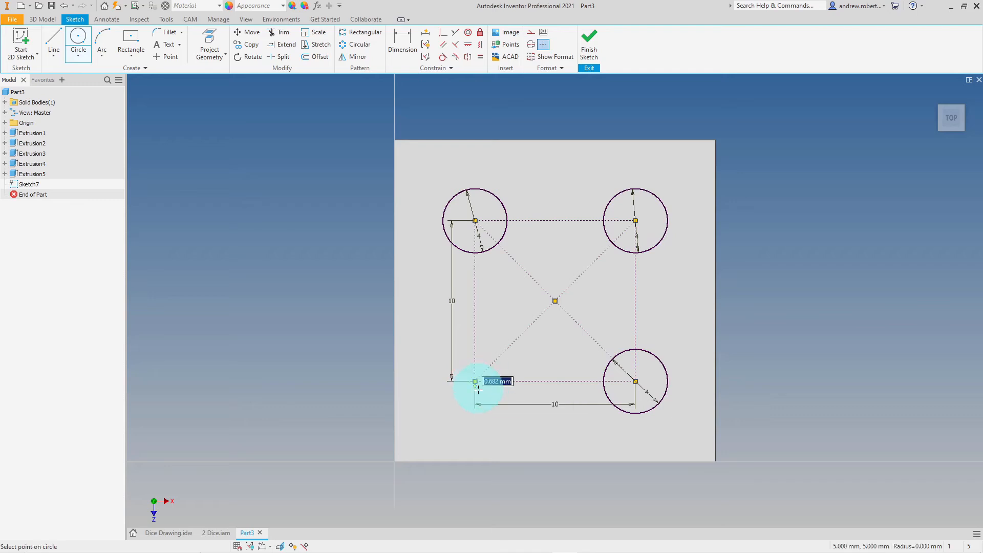
type("4")
key("Return")
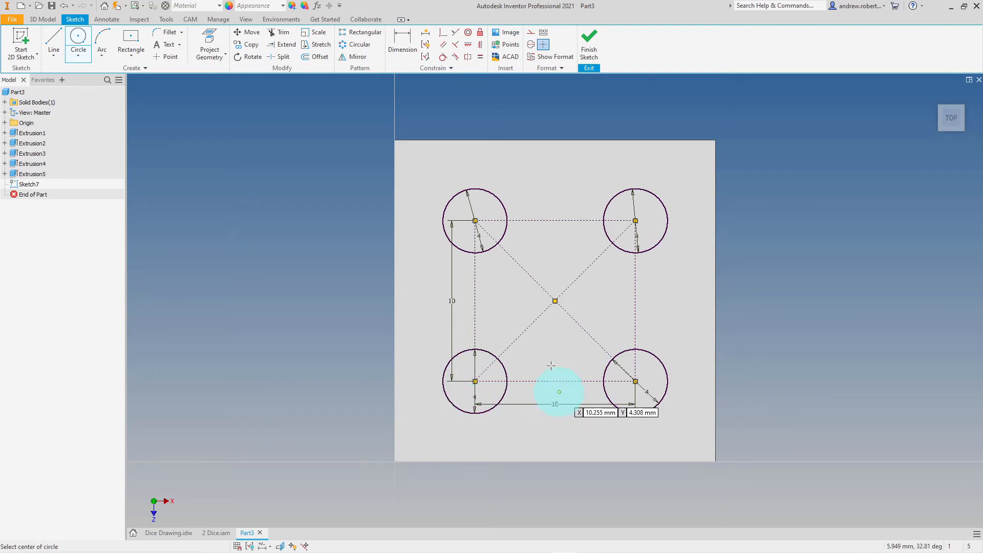
left_click(585, 41)
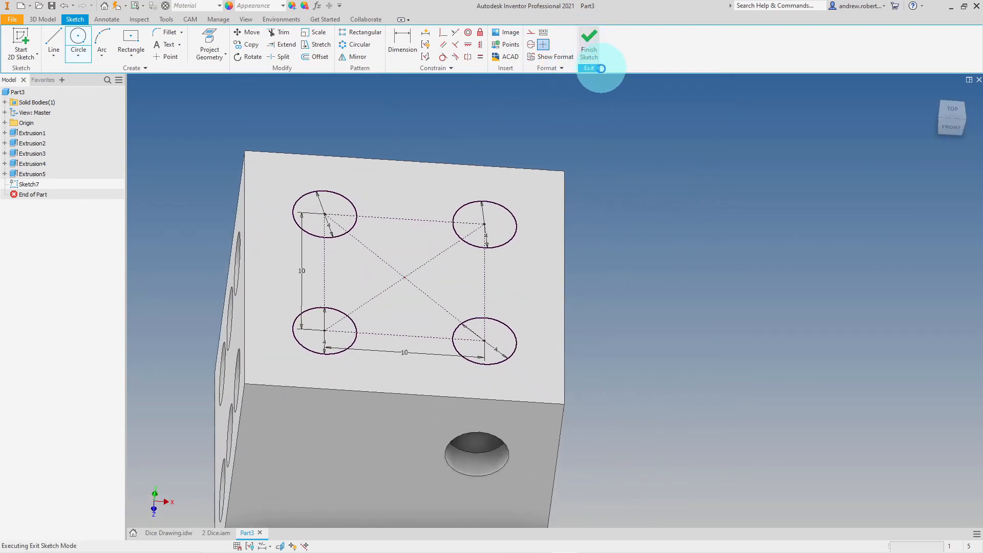
- Extrude the four circles on the top face as a 2 mm deep cut into the cube
left_click(86, 41)
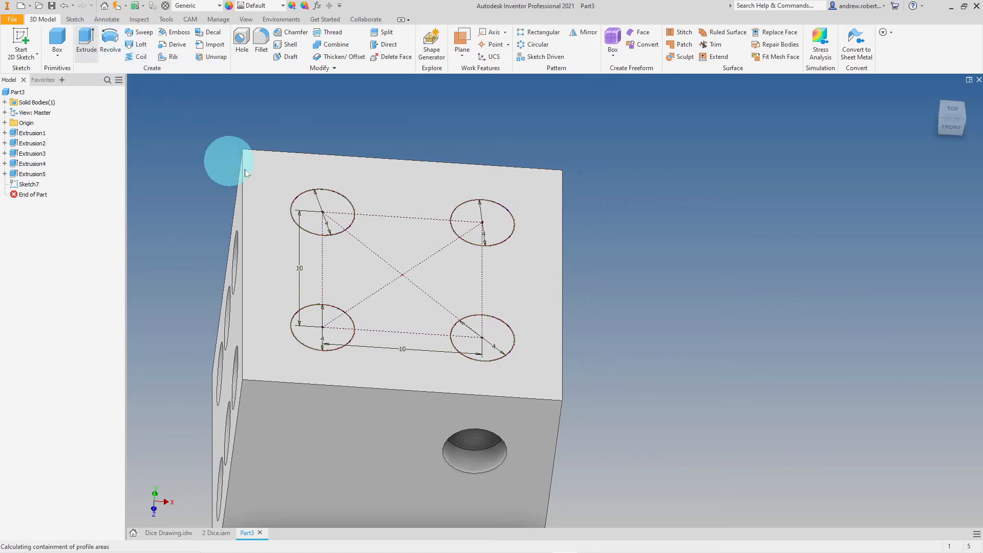
left_click(310, 204)
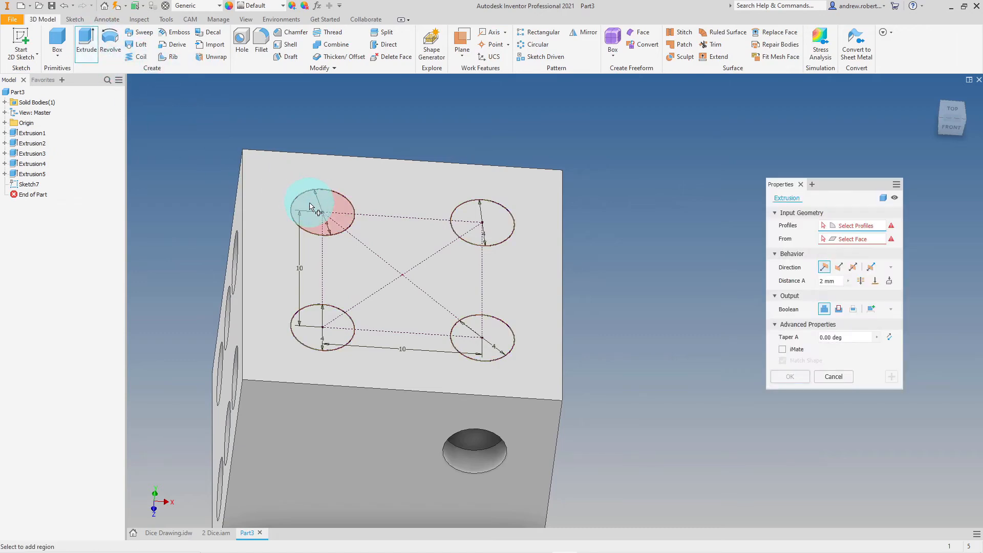
left_click(484, 218)
left_click(497, 338)
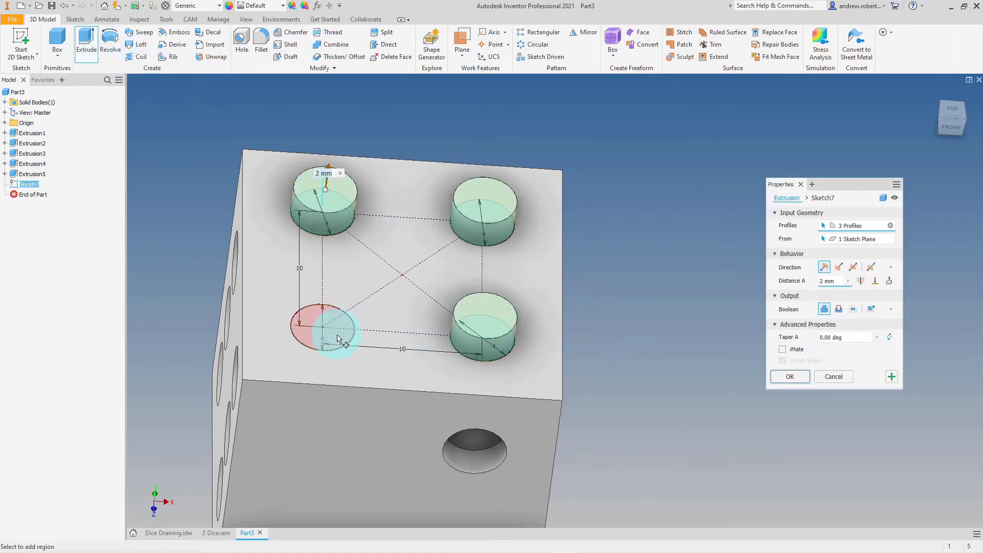
left_click(340, 338)
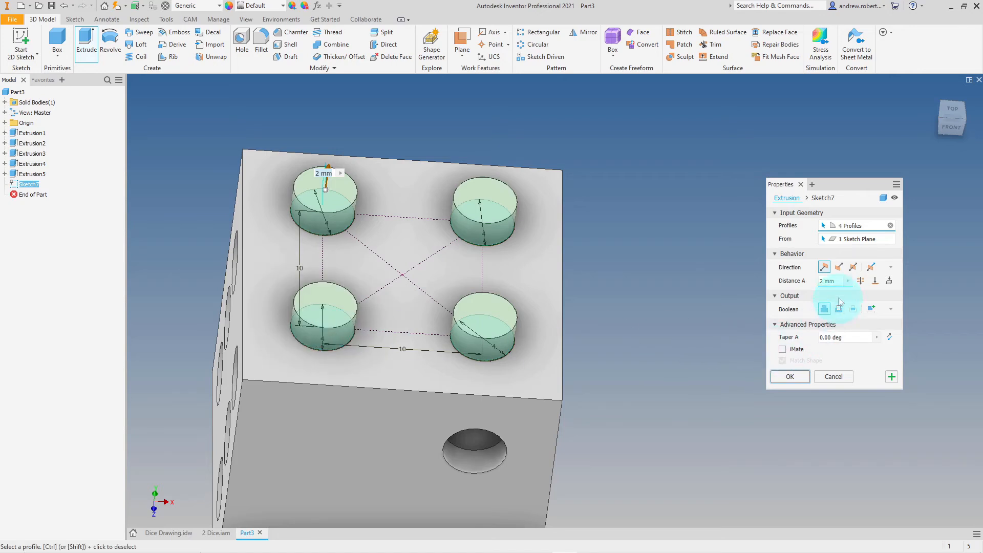
left_click(839, 268)
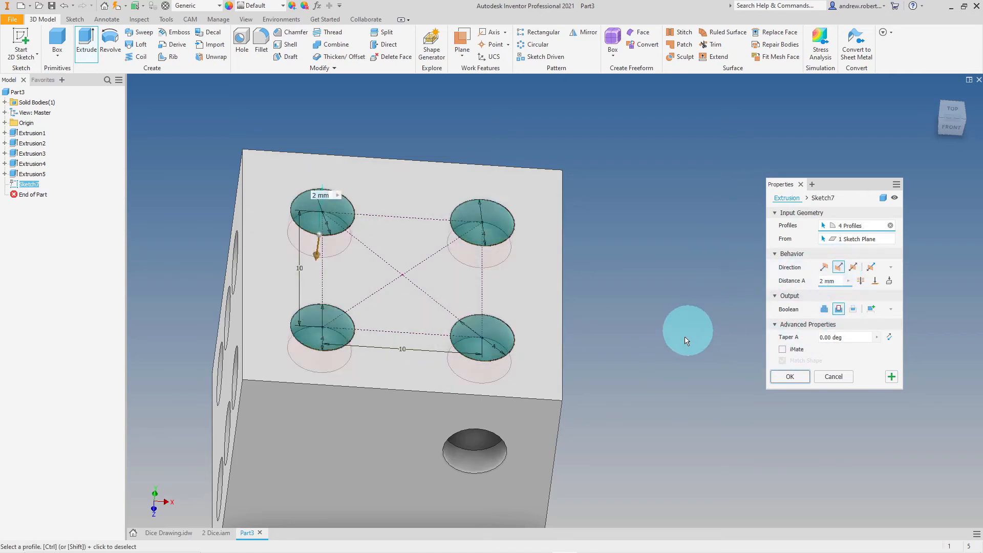
left_click(792, 377)
- Check the three-spot face layout in Dice Drawing.idw, return to the part, and start a 2D sketch on the cube's blank bottom face
middle_click_drag(701, 389, 701, 335, "shift")
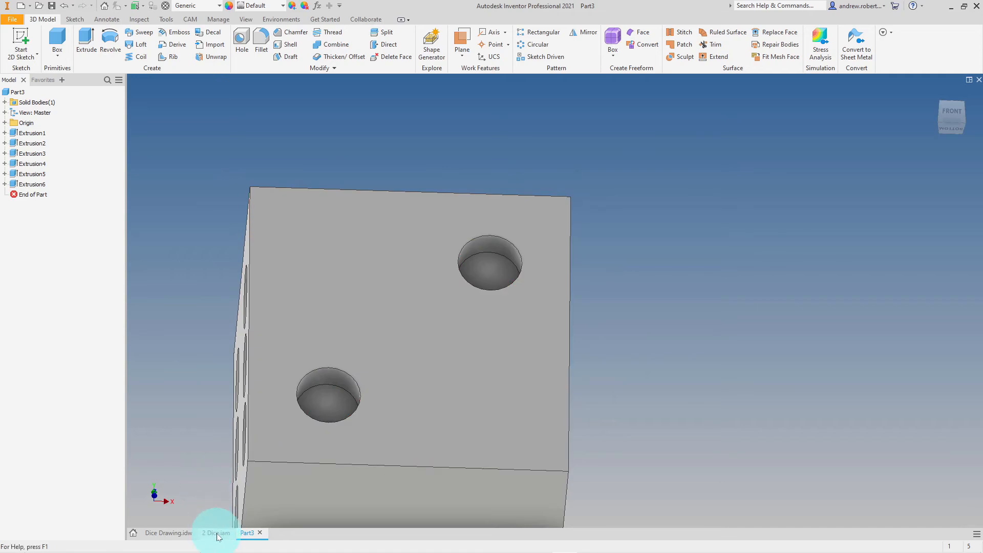
left_click(168, 532)
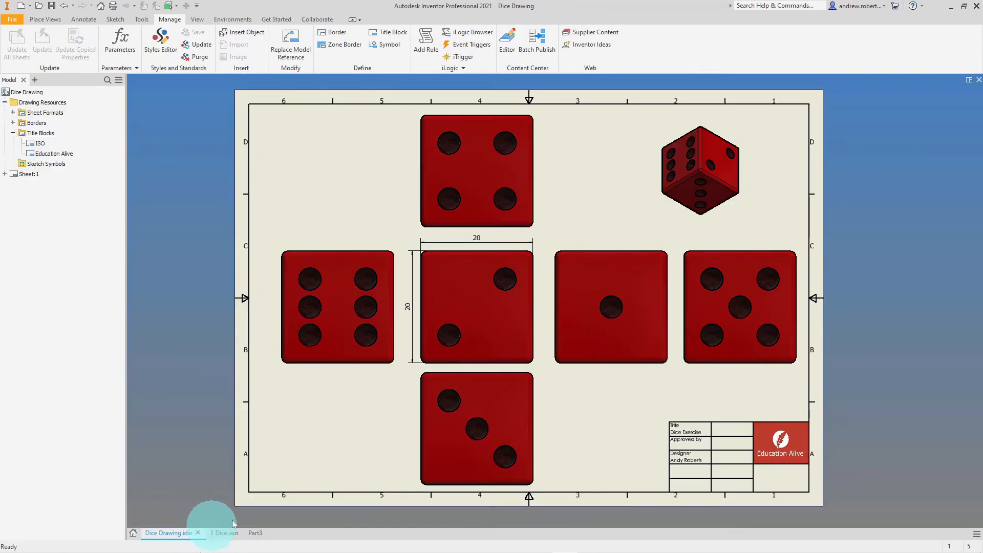
left_click(478, 347)
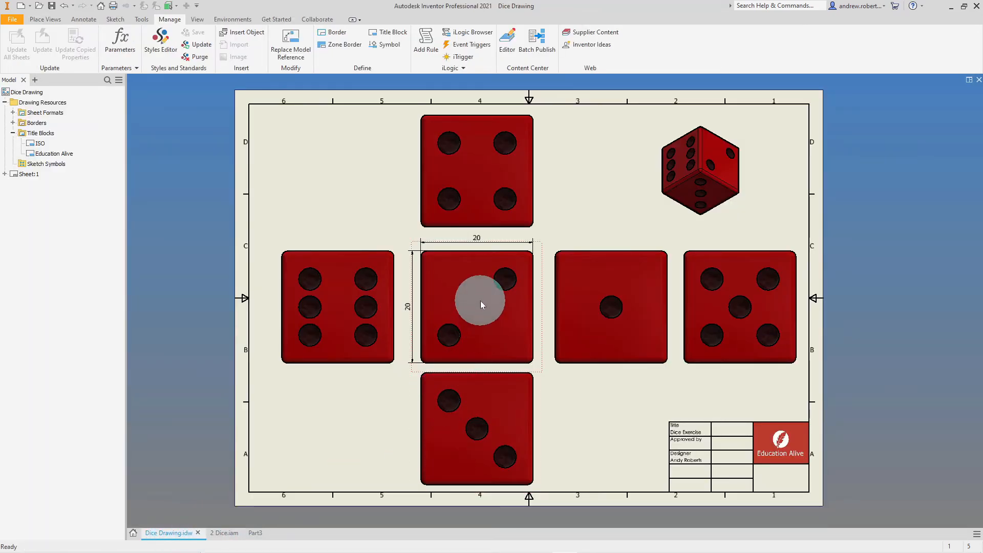
left_click(432, 395)
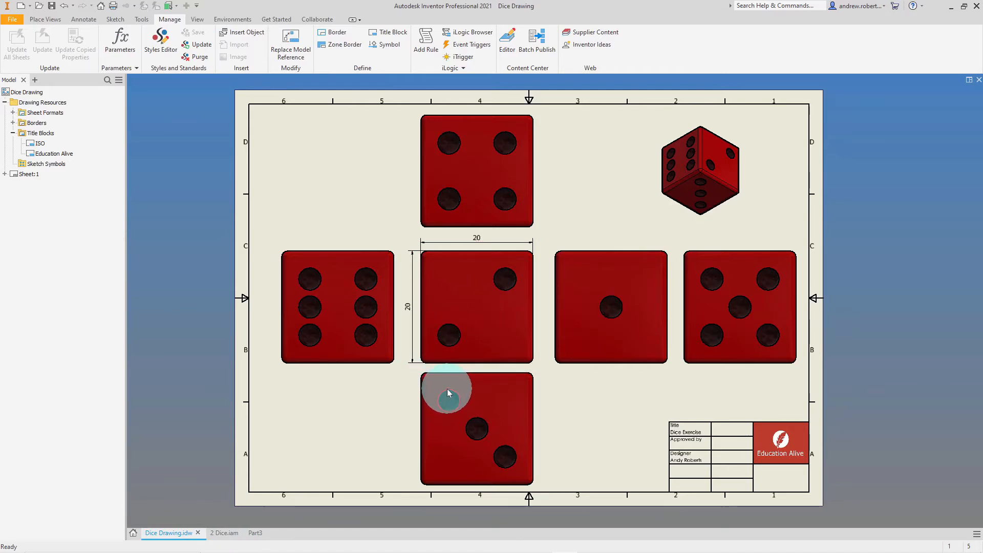
left_click(529, 471)
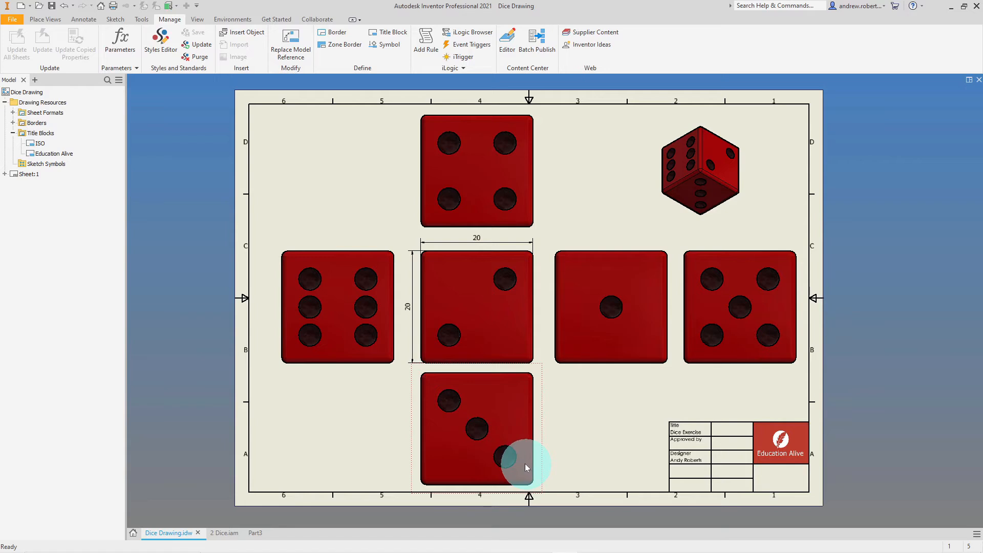
left_click(256, 533)
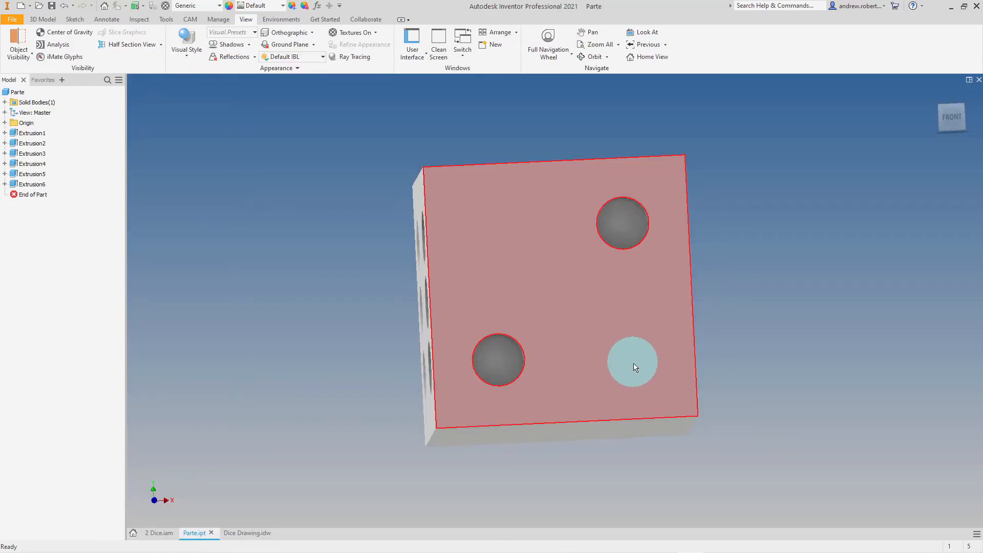
middle_click_drag(631, 373, 628, 309, "shift")
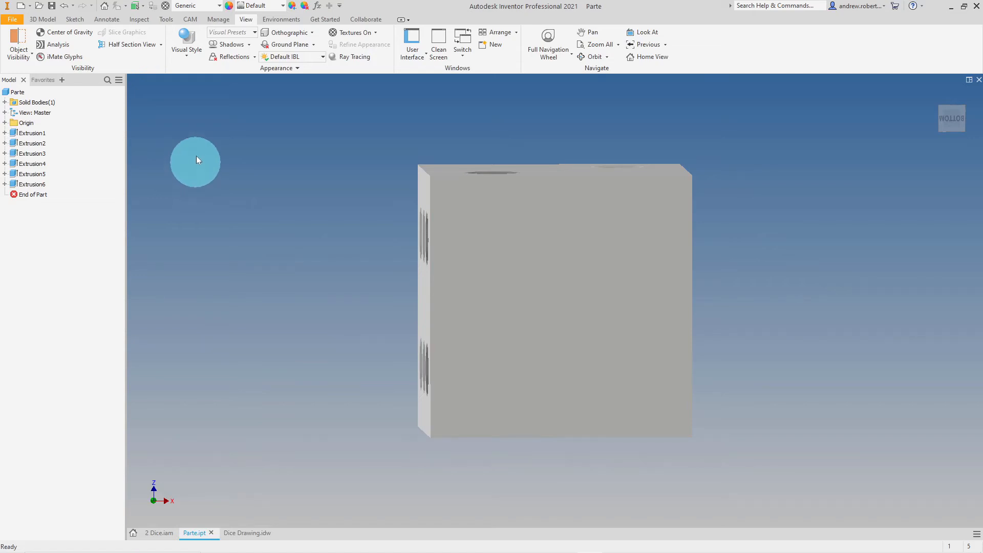
left_click(43, 20)
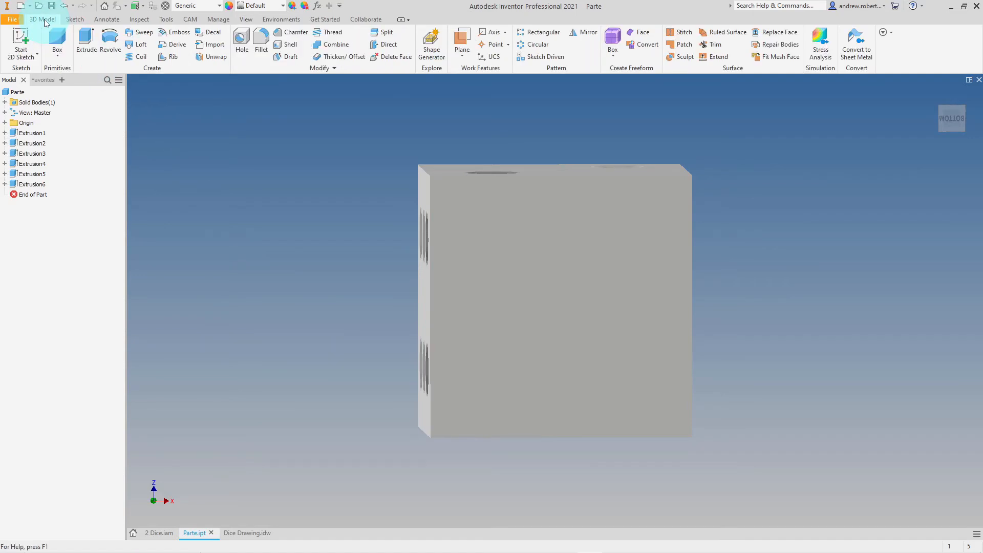
left_click(24, 57)
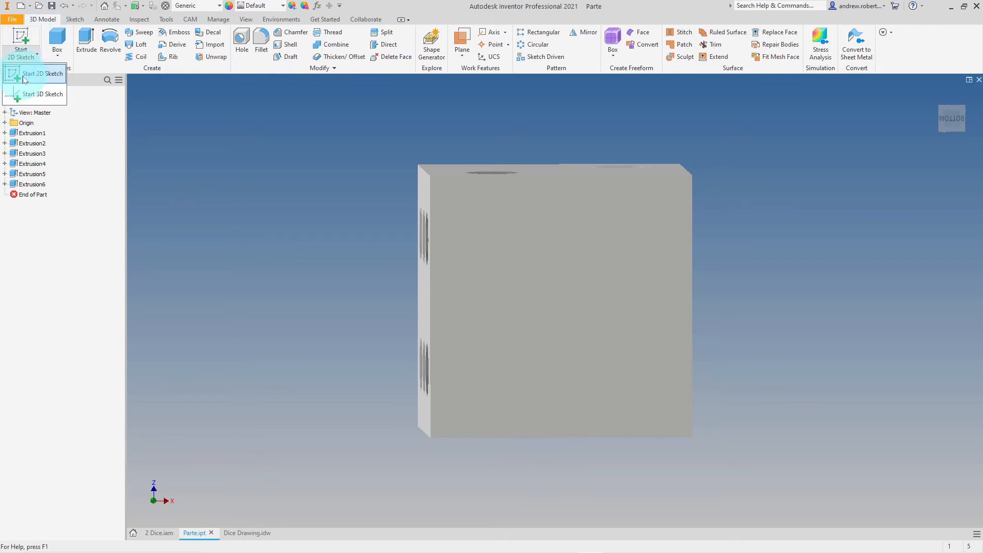
left_click(25, 74)
left_click(564, 288)
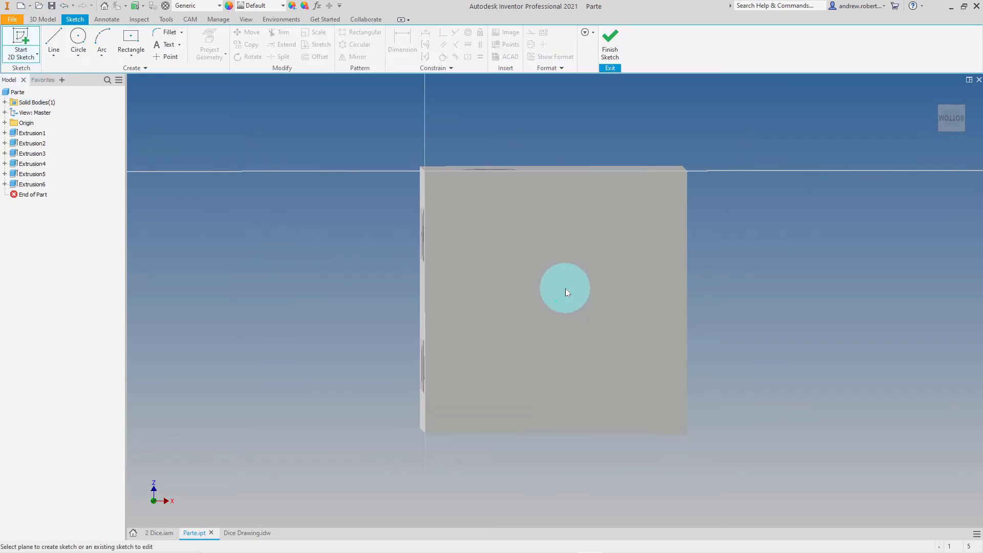
- Draw a 10 by 10 mm center rectangle on the centre of the bottom face and convert it to construction geometry
left_click(131, 41)
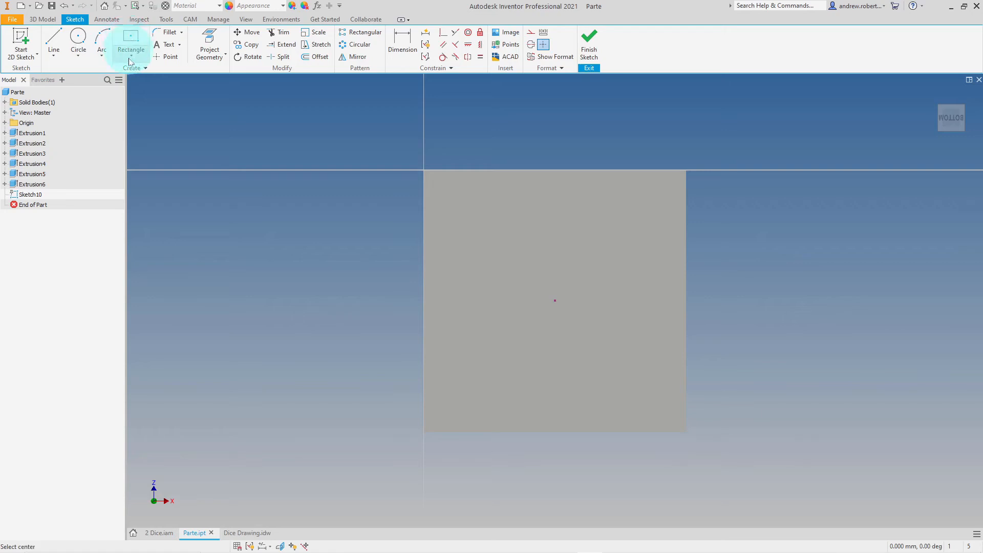
left_click(554, 300)
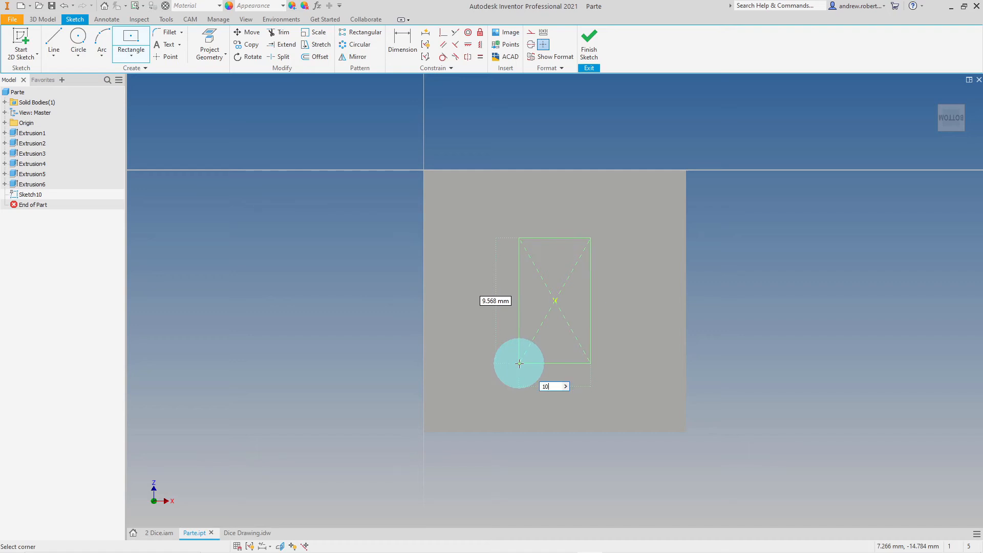
key("Tab")
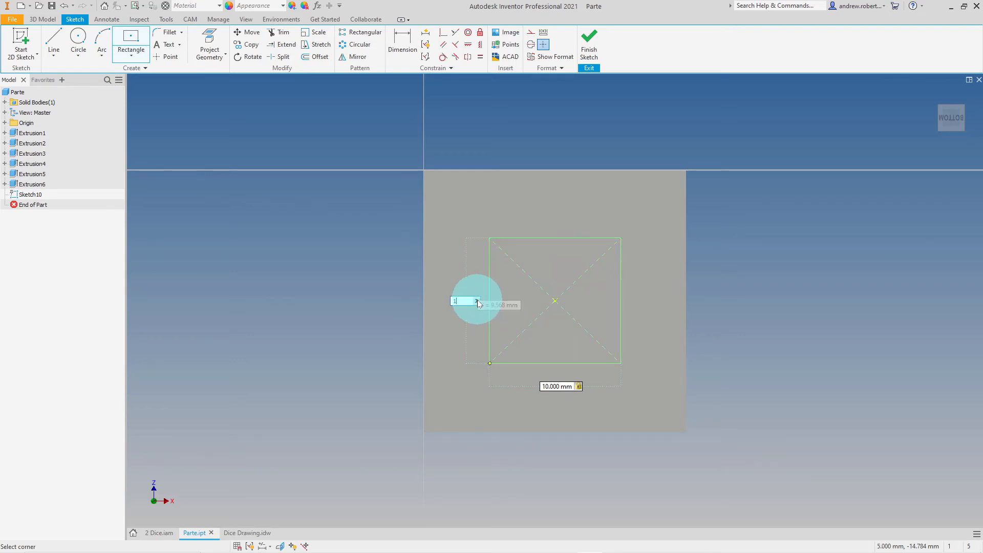
key("Return")
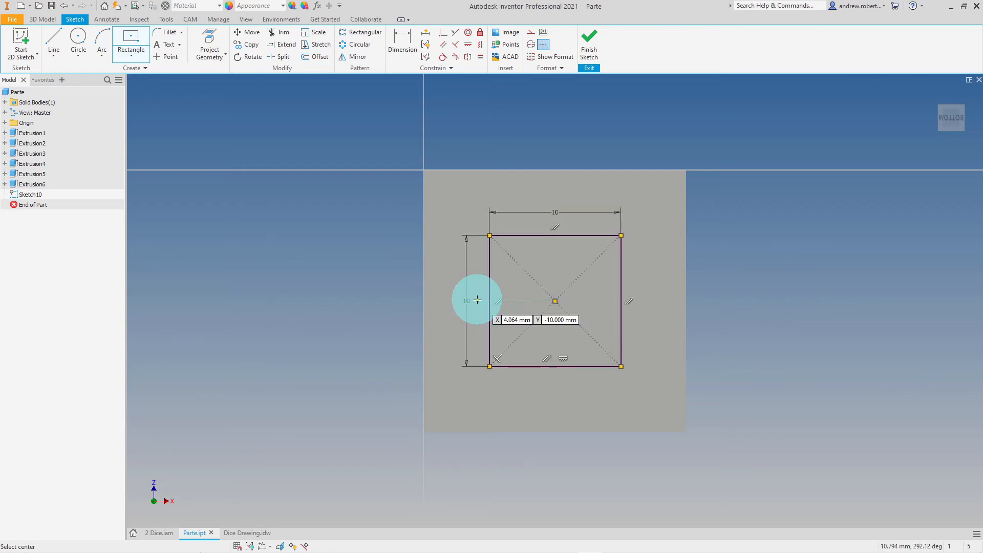
key("Escape")
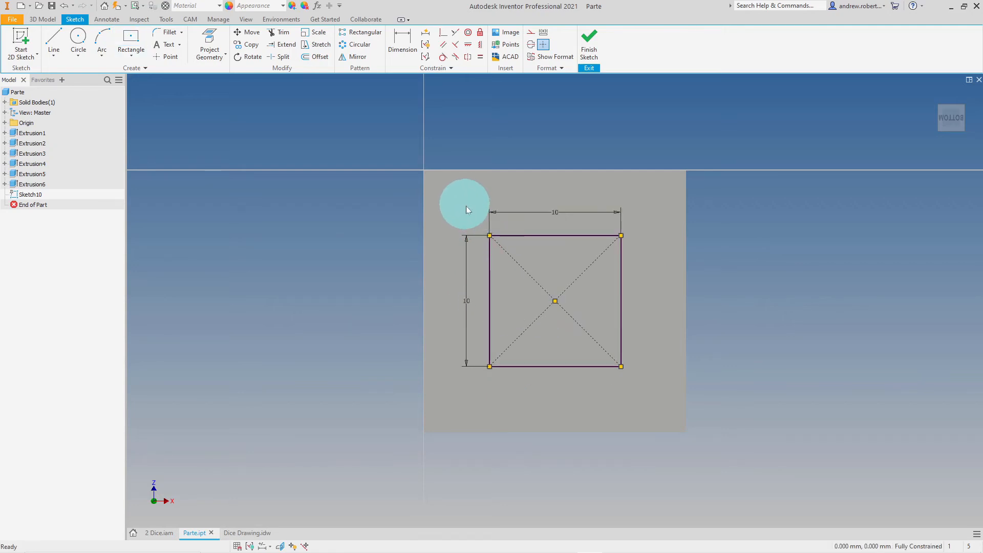
left_click_drag(466, 206, 660, 409)
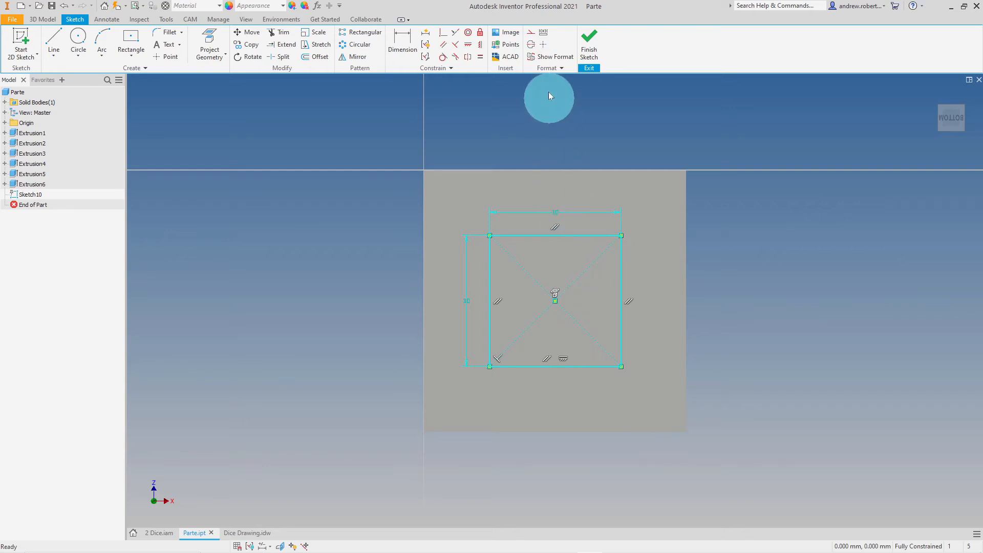
left_click(532, 36)
left_click(666, 279)
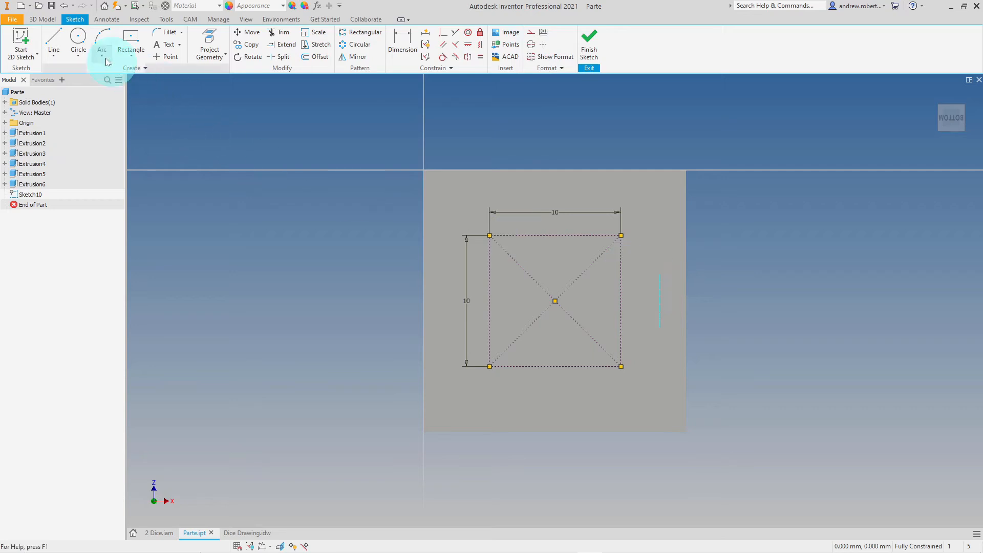
- Draw 4 mm diameter circles on the square's upper-left corner, centre and lower-right corner, and finish the sketch
left_click(77, 39)
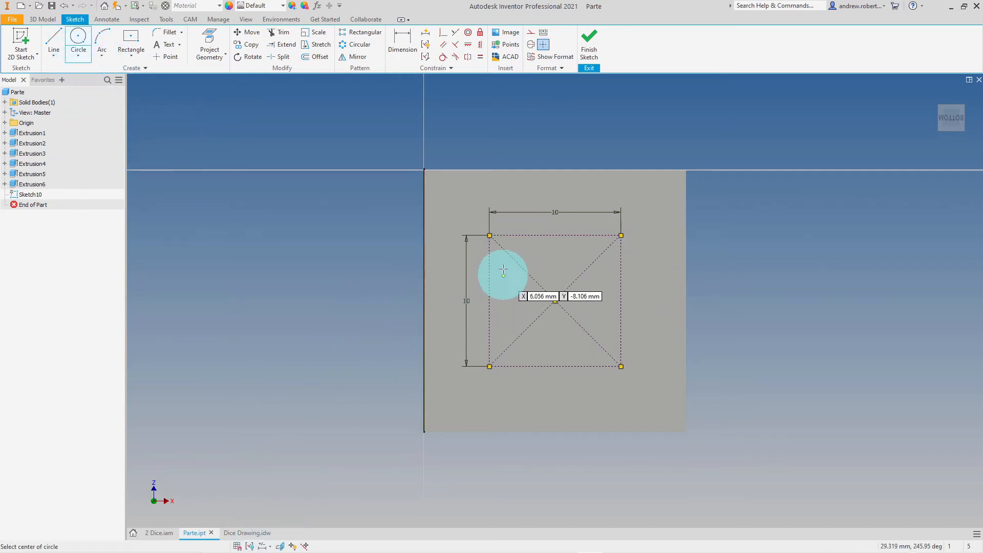
left_click(490, 235)
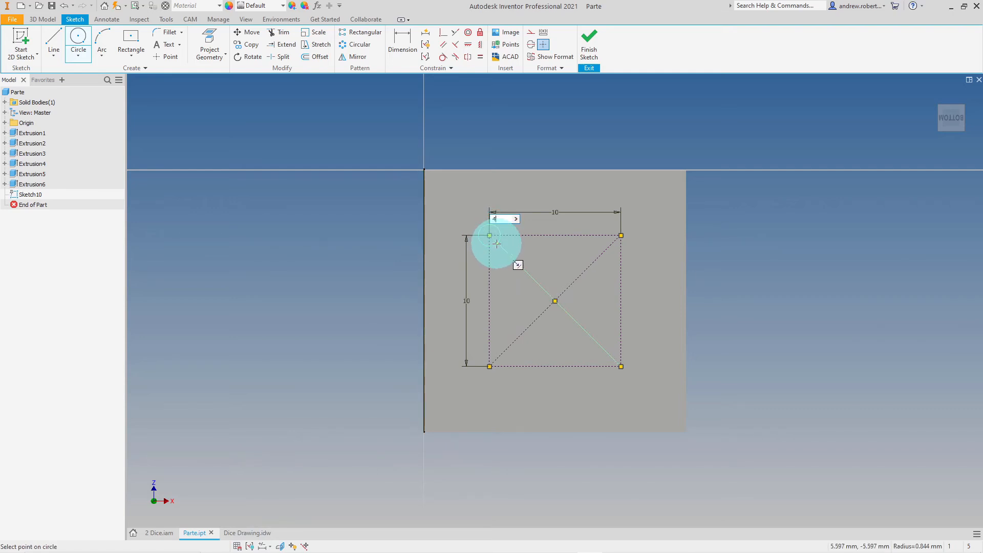
key("Return")
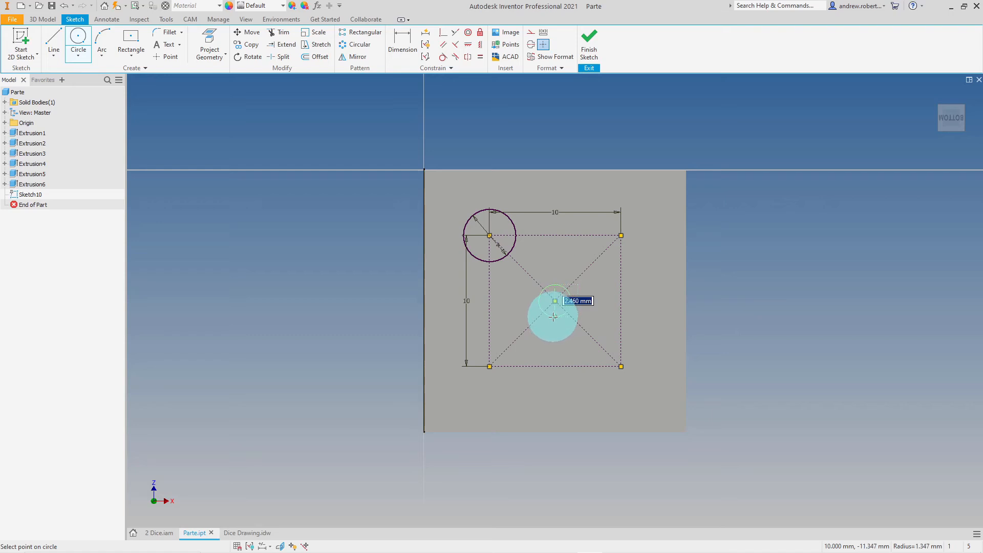
type("4")
key("Return")
left_click(619, 368)
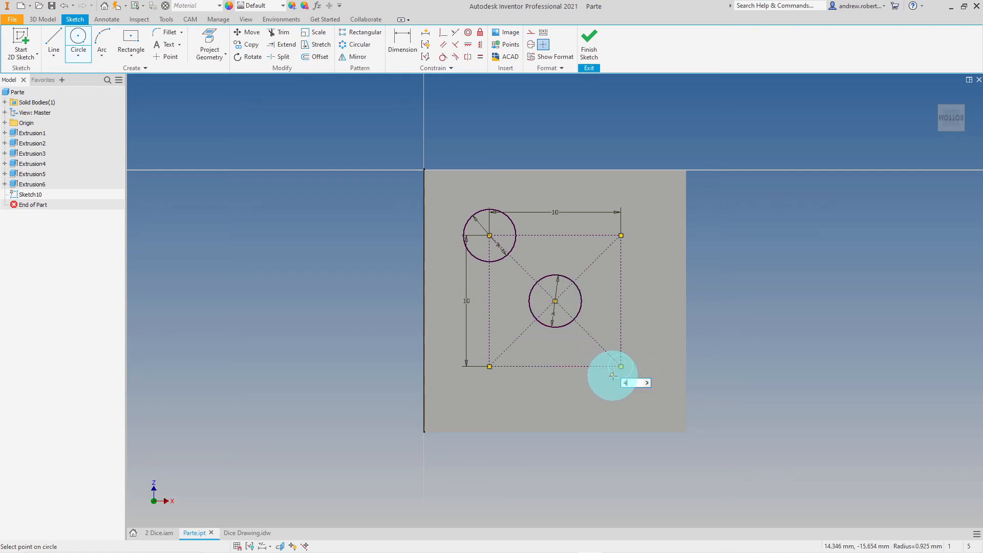
key("Return")
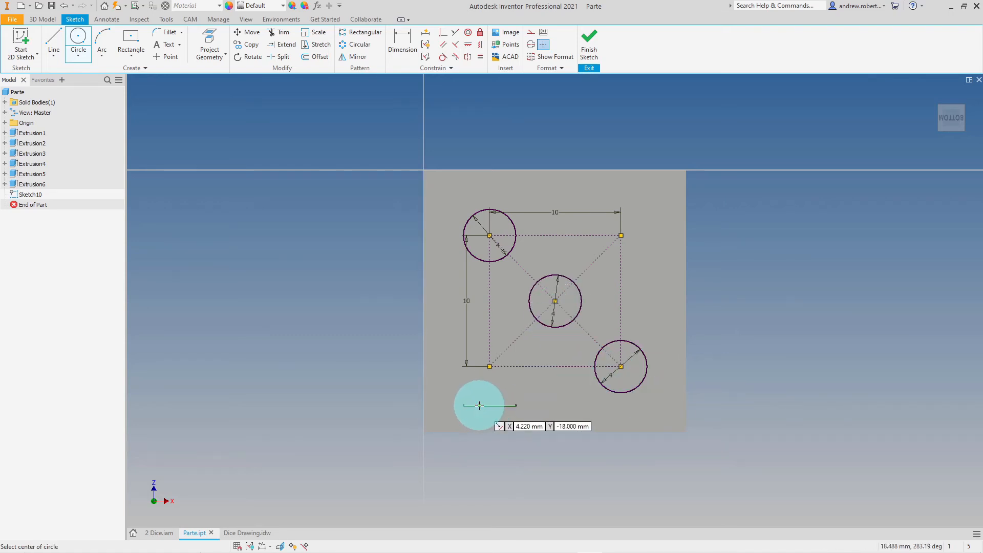
left_click(589, 41)
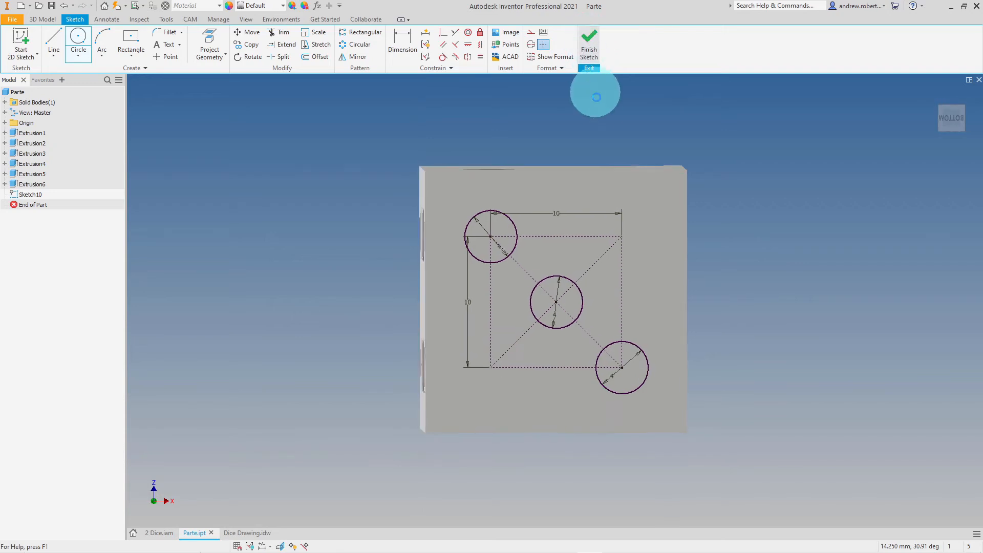
- Extrude the three circles on the bottom face as a 2 mm deep cut into the cube
left_click(86, 41)
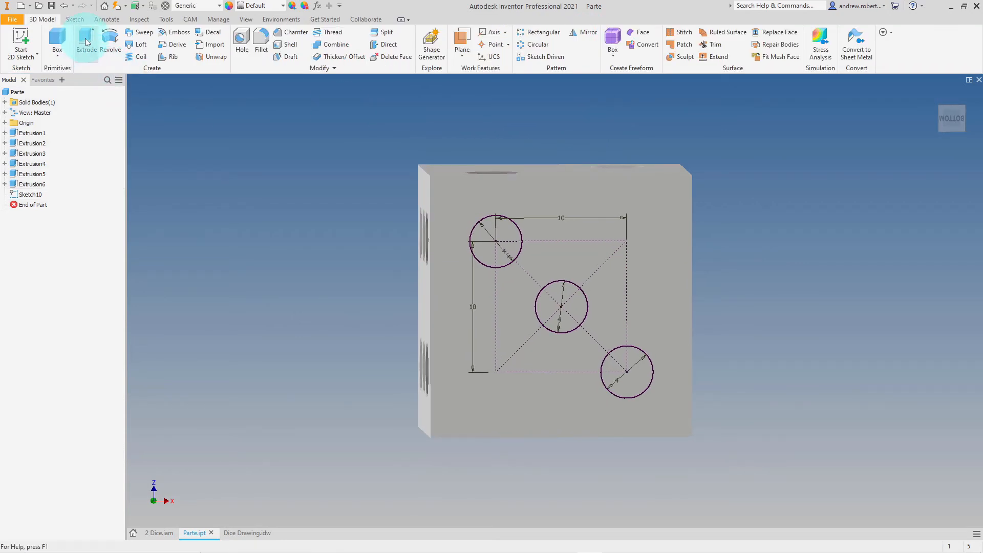
left_click(510, 239)
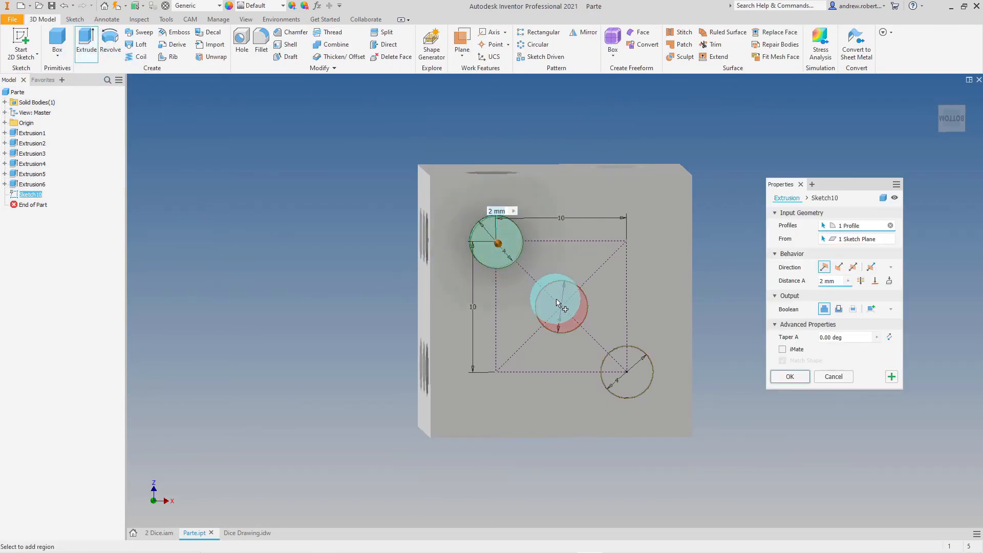
left_click(561, 303)
left_click(615, 373)
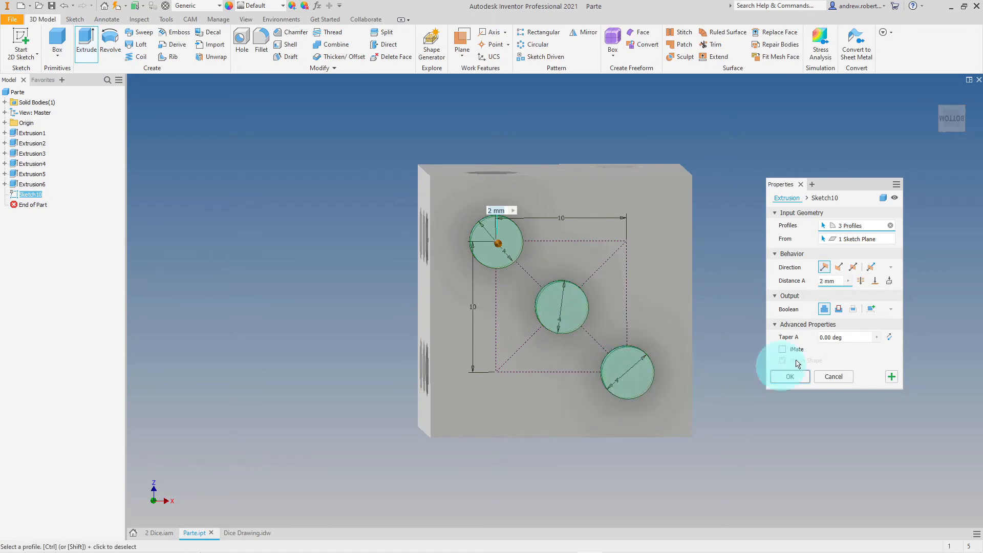
left_click(838, 309)
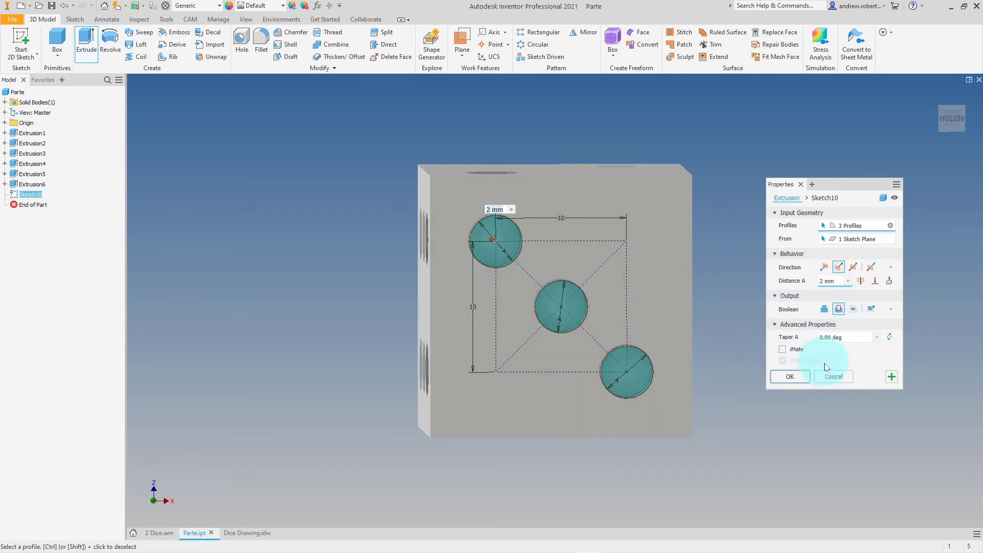
left_click(790, 376)
mouse_move(763, 373)
middle_mouse_down("shift")
mouse_move(757, 325)
mouse_move(814, 272)
mouse_move(840, 221)
mouse_move(671, 251)
mouse_move(588, 320)
mouse_move(503, 354)
mouse_move(407, 355)
mouse_move(386, 373)
mouse_move(515, 358)
mouse_move(597, 306)
mouse_move(731, 331)
middle_mouse_up("shift")
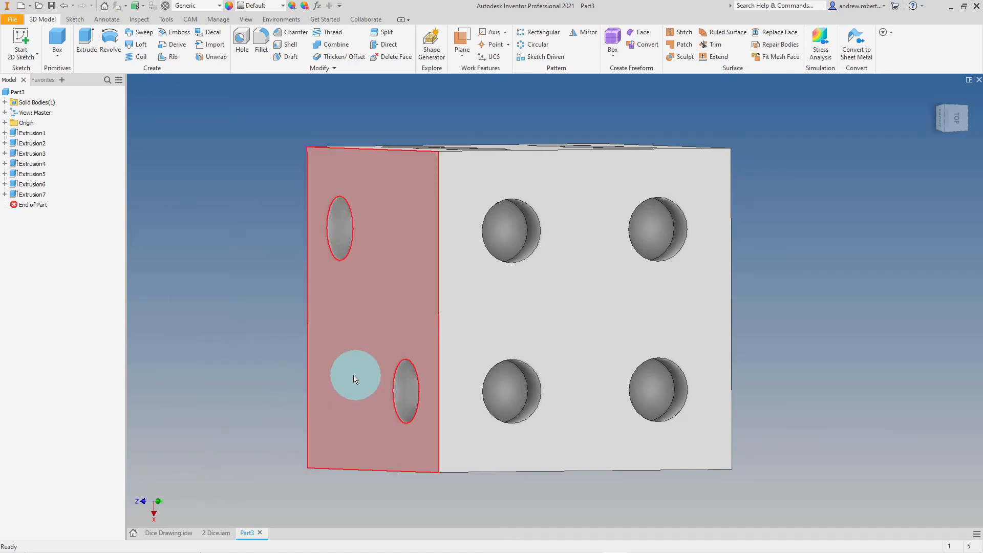
mouse_move(265, 263)
middle_mouse_down("shift")
mouse_move(270, 283)
mouse_move(270, 250)
mouse_move(267, 269)
middle_mouse_up("shift")
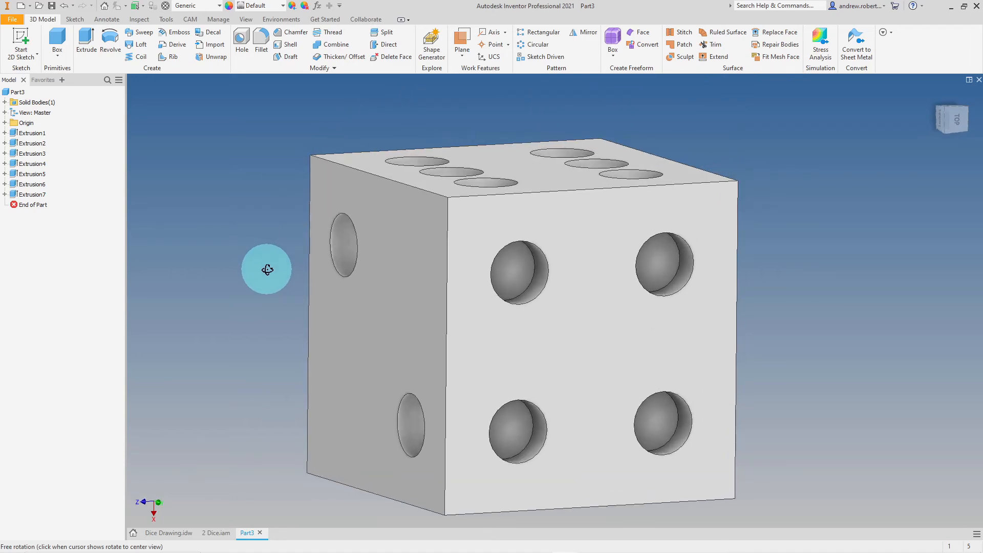
middle_click_drag(267, 269, 268, 275, "shift")
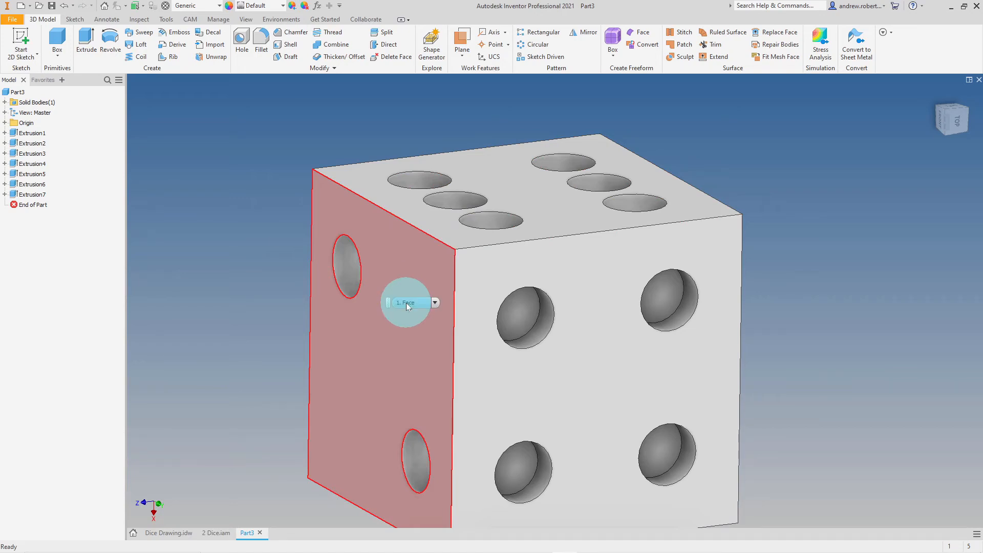
left_click(548, 380)
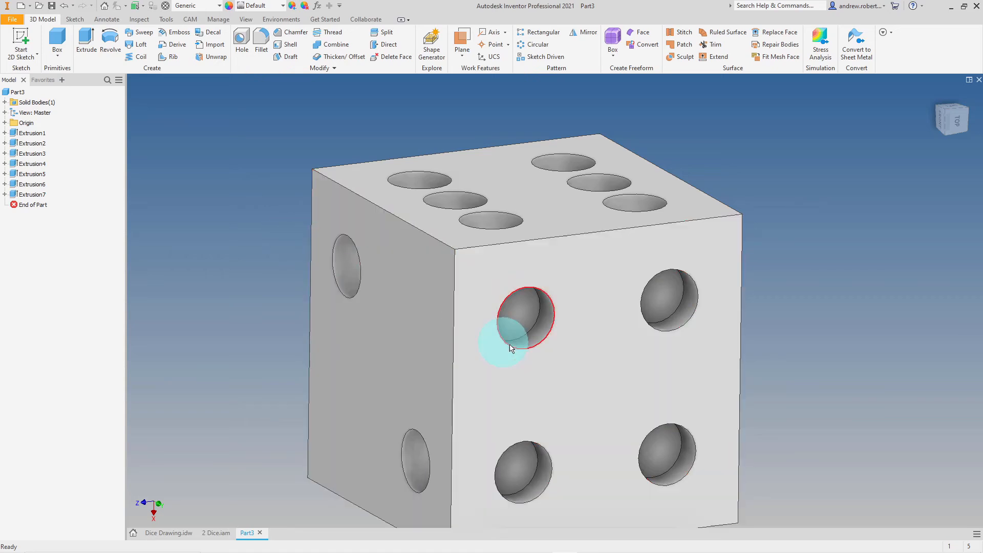
middle_click_drag(373, 334, 470, 332, "shift")
left_click(958, 115)
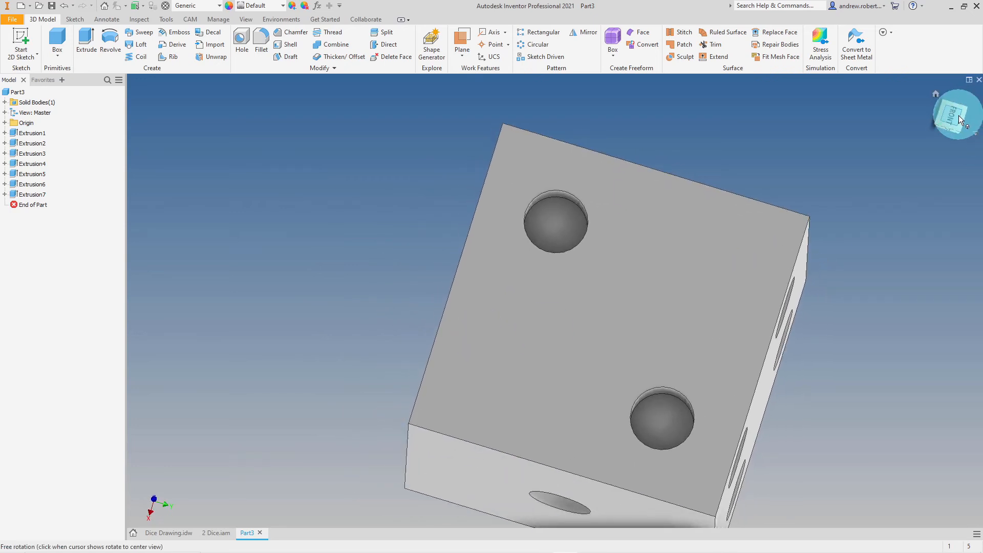
left_click(969, 96)
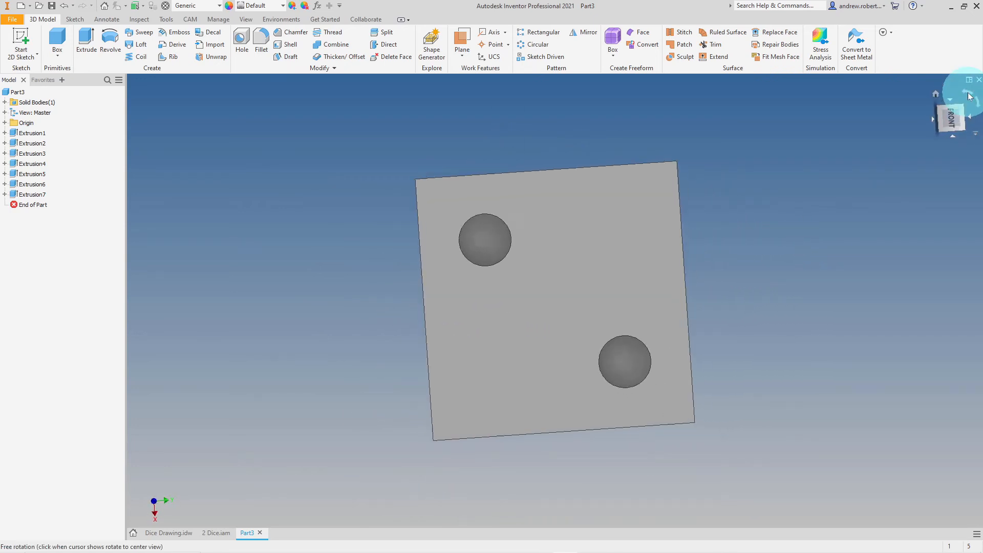
left_click(802, 254)
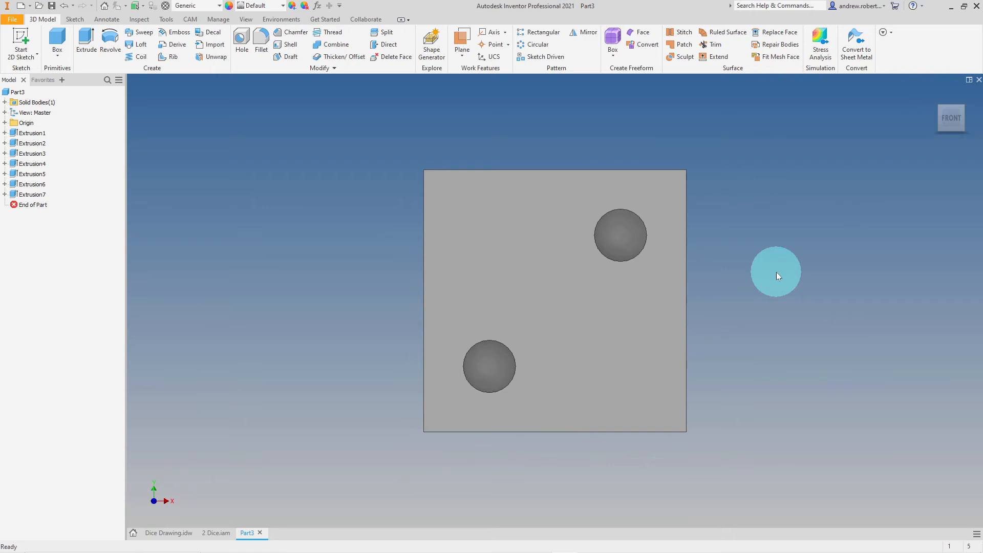
left_click(262, 41)
left_click(245, 216)
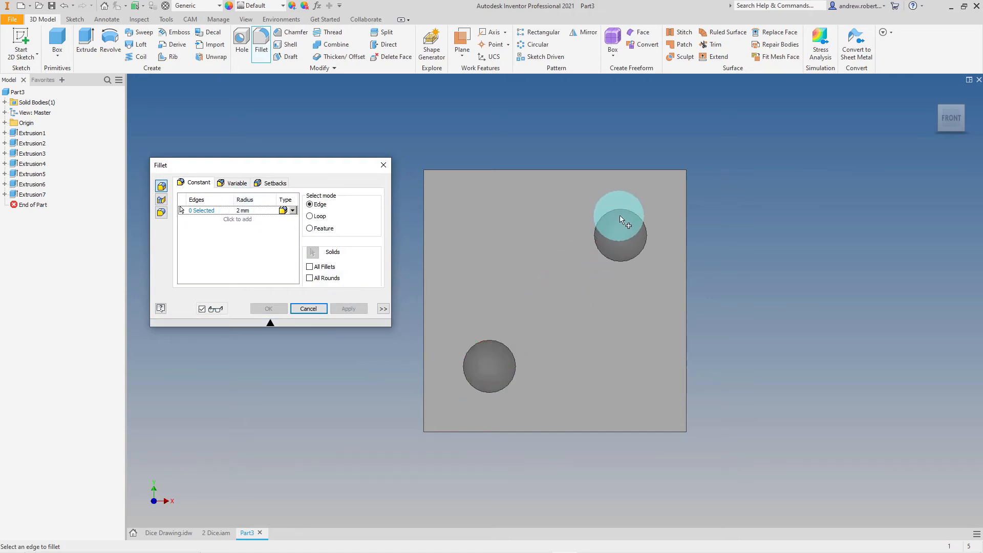
left_click(623, 215)
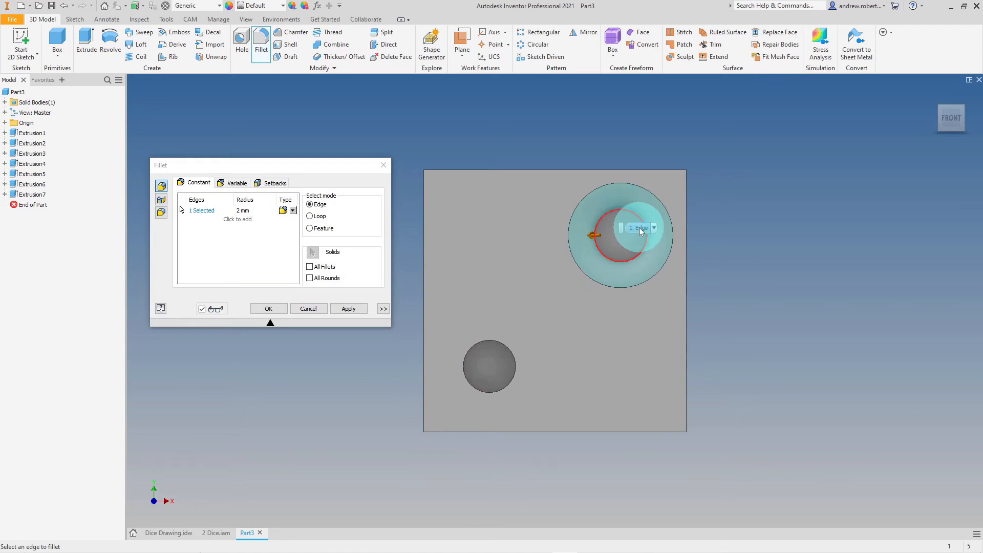
left_click(309, 309)
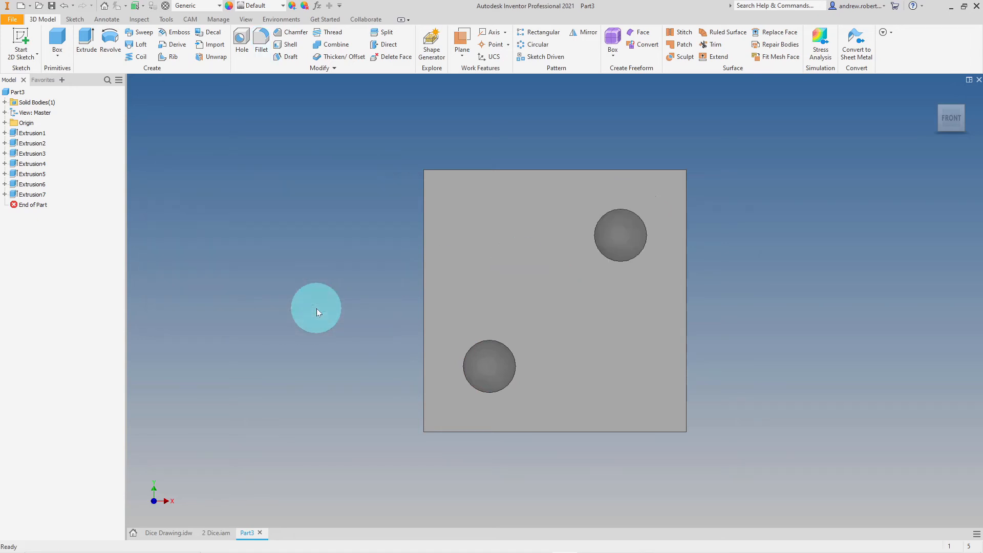
- Fillet the inner bottom edges of both spots on the front two-spot face with a 2 mm radius
left_click(260, 46)
middle_click_drag(527, 329, 536, 314, "shift")
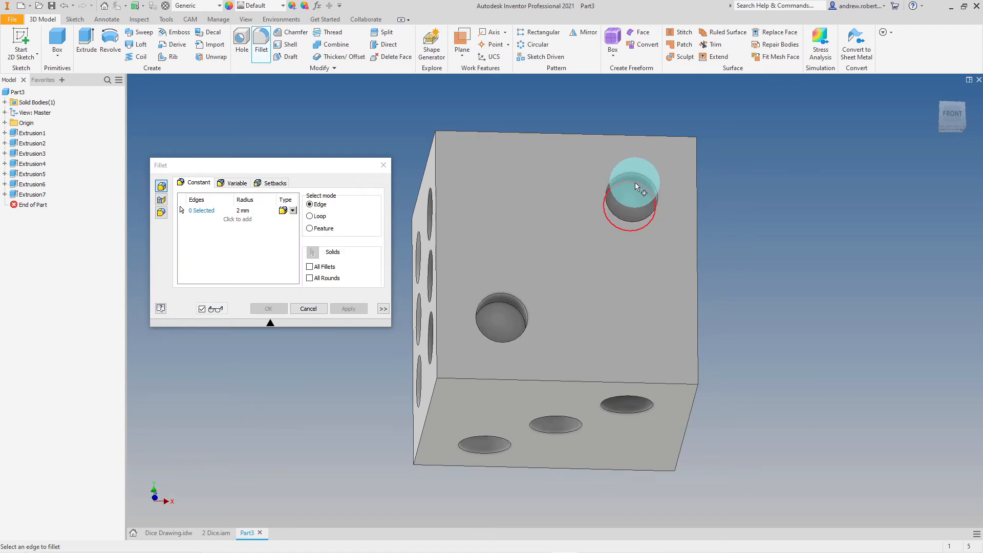
left_click(635, 183)
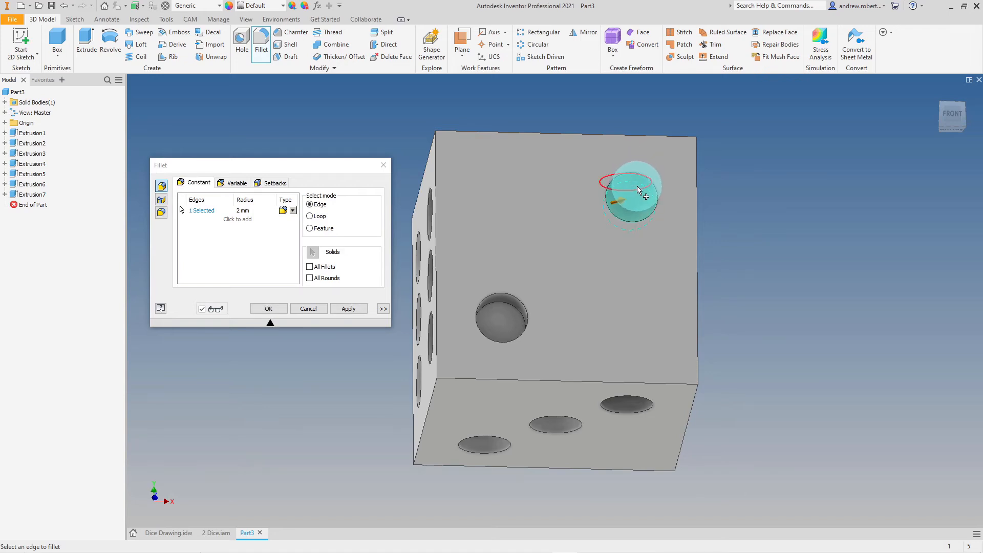
left_click(501, 303)
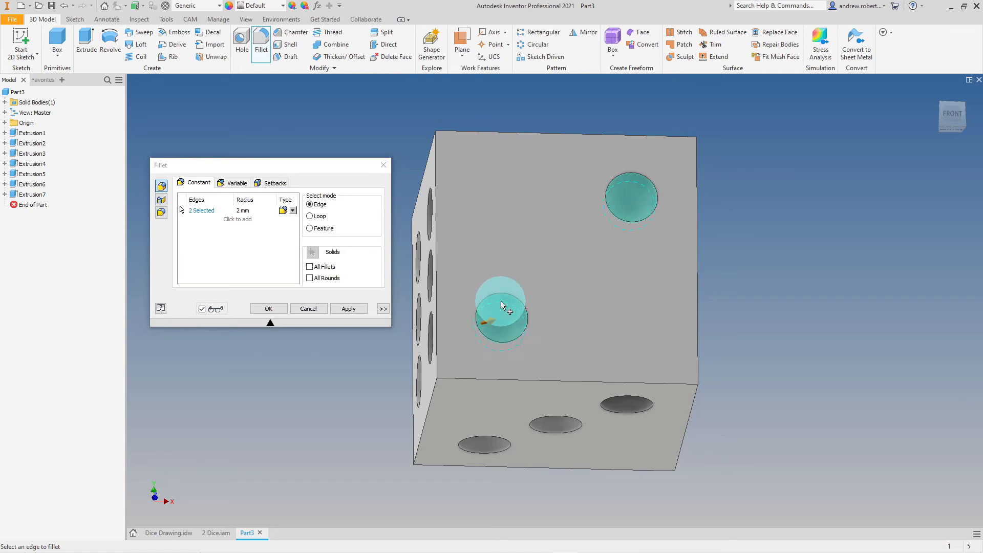
left_click(348, 308)
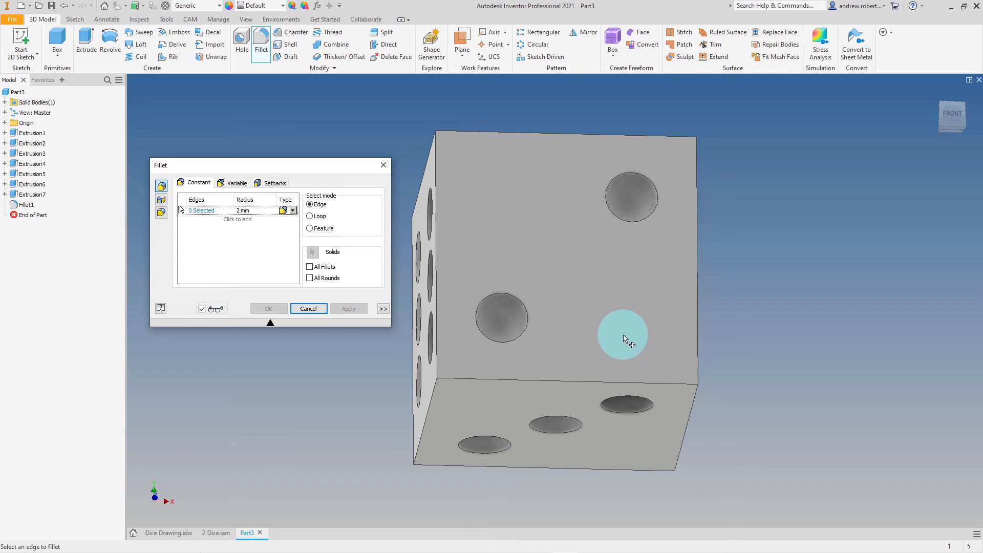
- Fillet the inner bottom edges of the three spots on the bottom face with a 2 mm radius
middle_click_drag(625, 340, 640, 286, "shift")
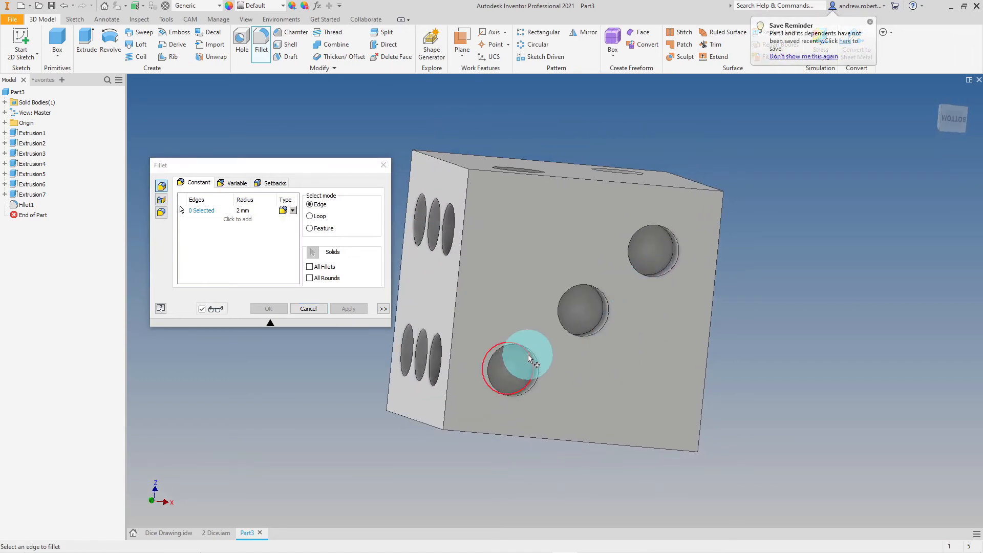
left_click(527, 354)
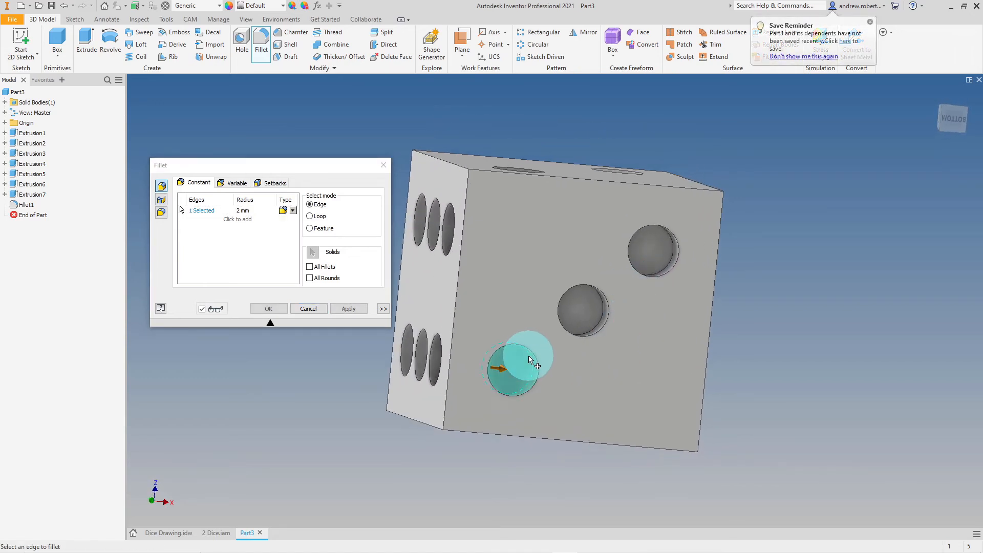
left_click(600, 301)
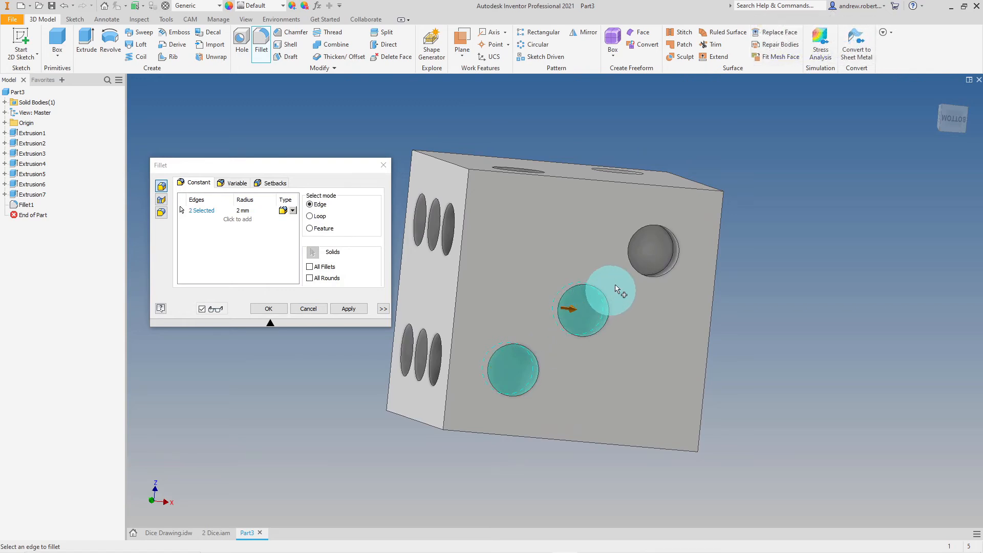
left_click(668, 238)
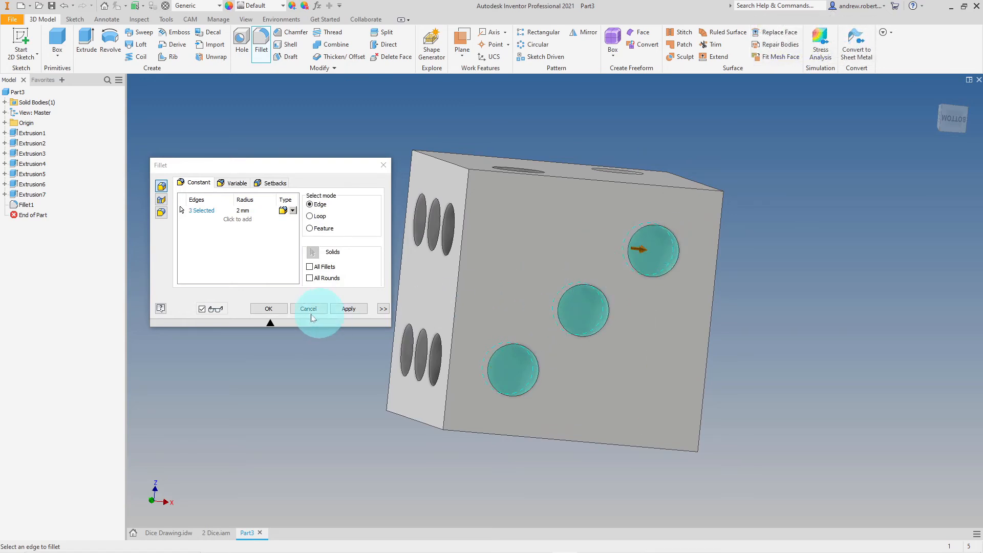
left_click(351, 309)
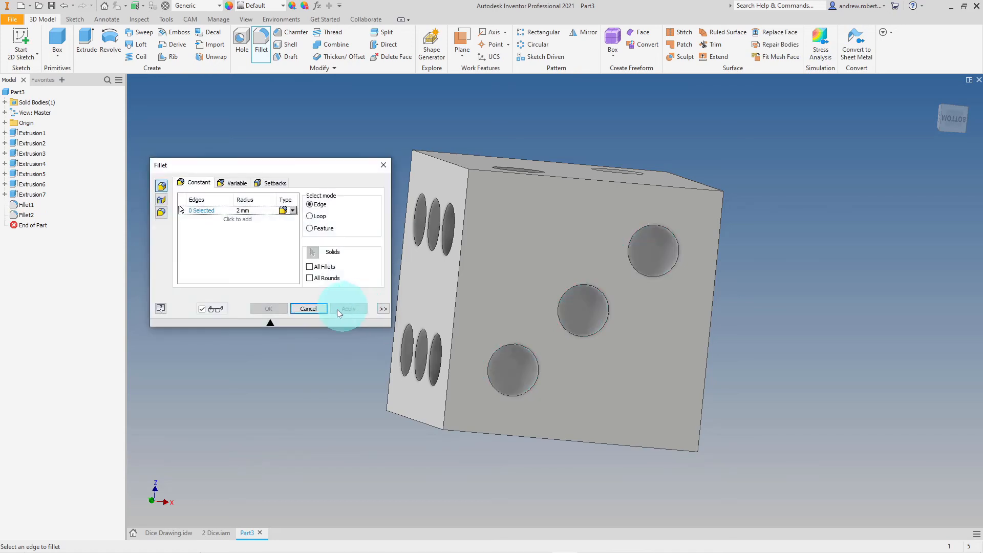
- Fillet the inner bottom edges of all six spots on the six-spot face with a 2 mm radius
middle_click_drag(535, 329, 636, 303, "shift")
left_click(458, 233)
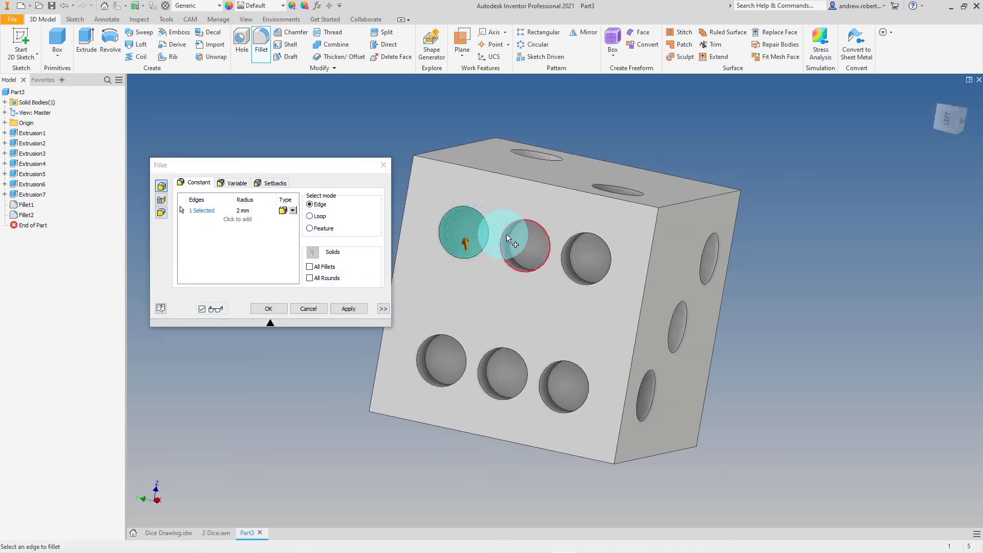
left_click(522, 247)
left_click(572, 256)
left_click(559, 387)
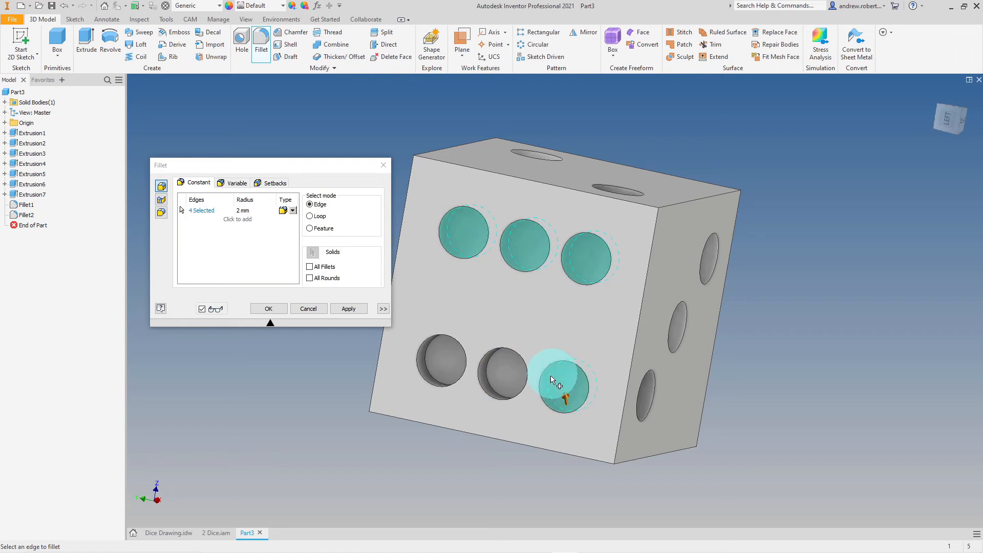
left_click(500, 364)
left_click(439, 353)
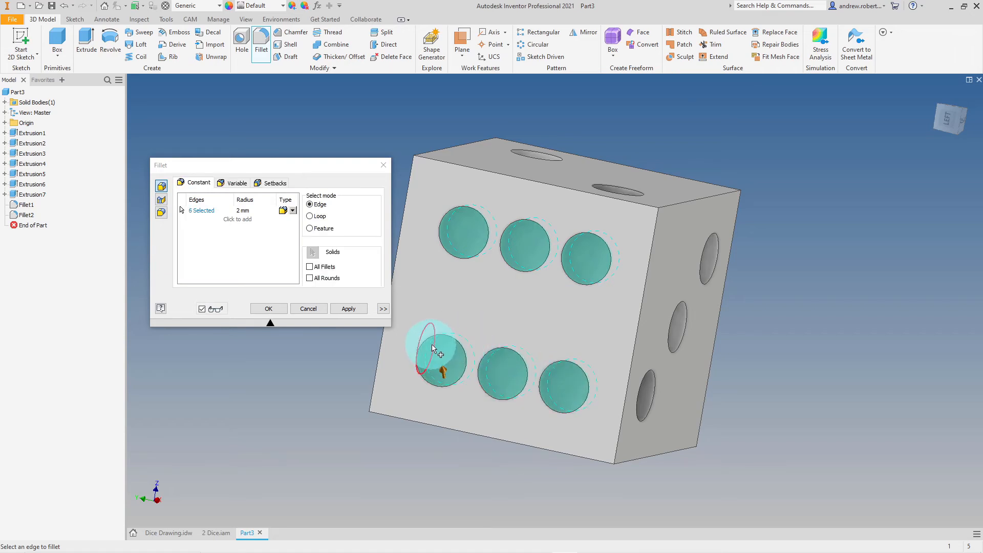
left_click(356, 312)
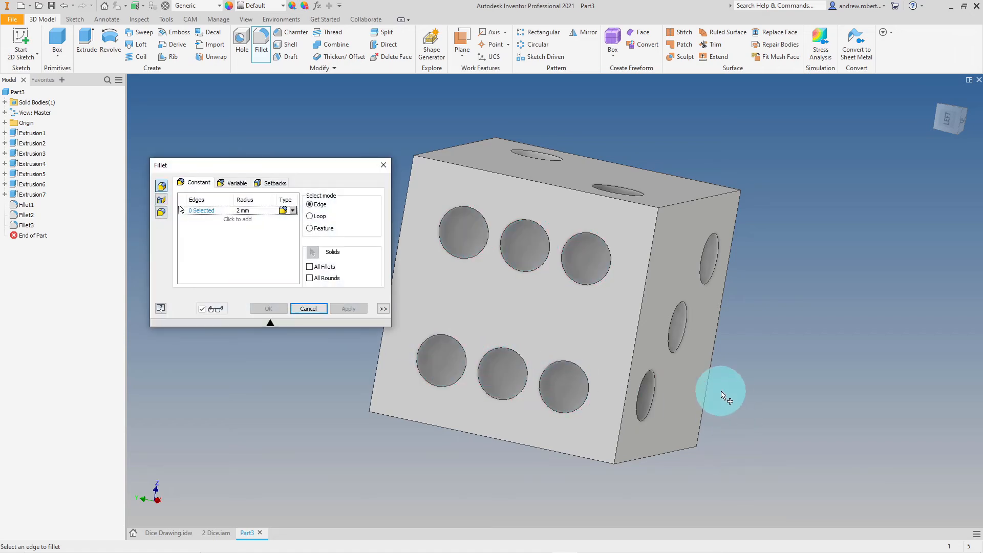
- Fillet the inner bottom edges of all five spots on the five-spot face with a 2 mm radius
middle_click_drag(720, 391, 625, 301, "shift")
left_click(516, 199)
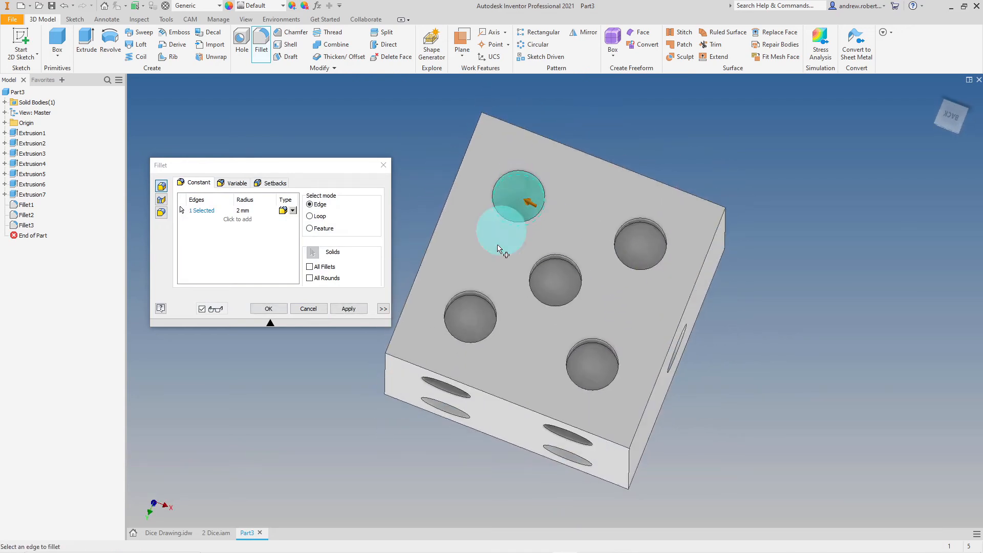
left_click(468, 313)
left_click(556, 268)
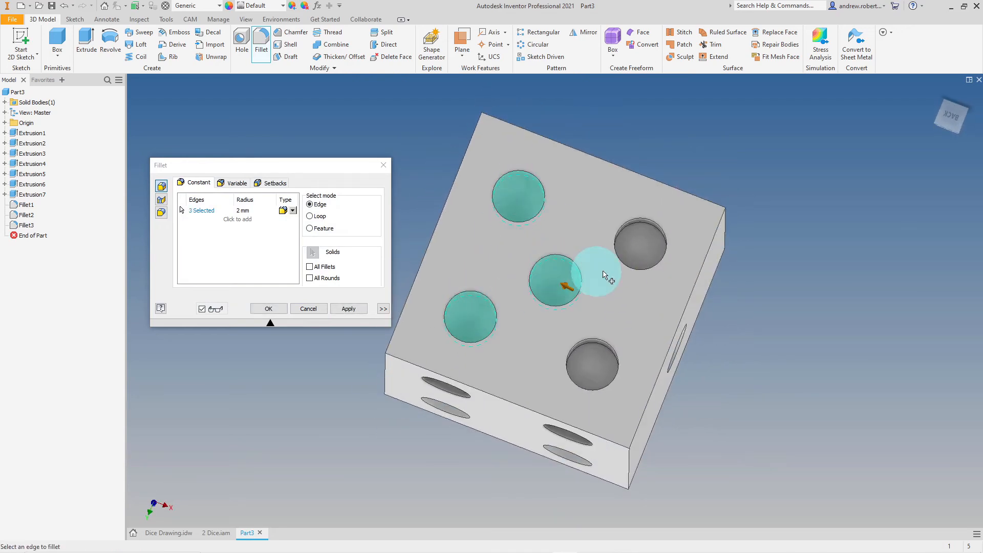
left_click(637, 233)
left_click(589, 351)
left_click(348, 308)
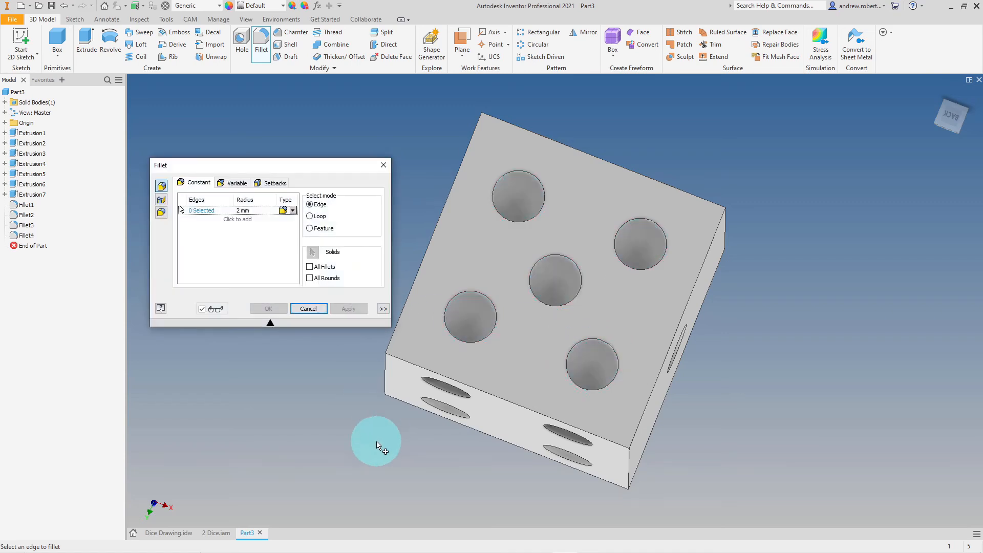
- Fillet the inner bottom edges of all four spots on the four-spot face with a 2 mm radius
middle_click_drag(376, 448, 516, 245, "shift")
left_click(507, 245)
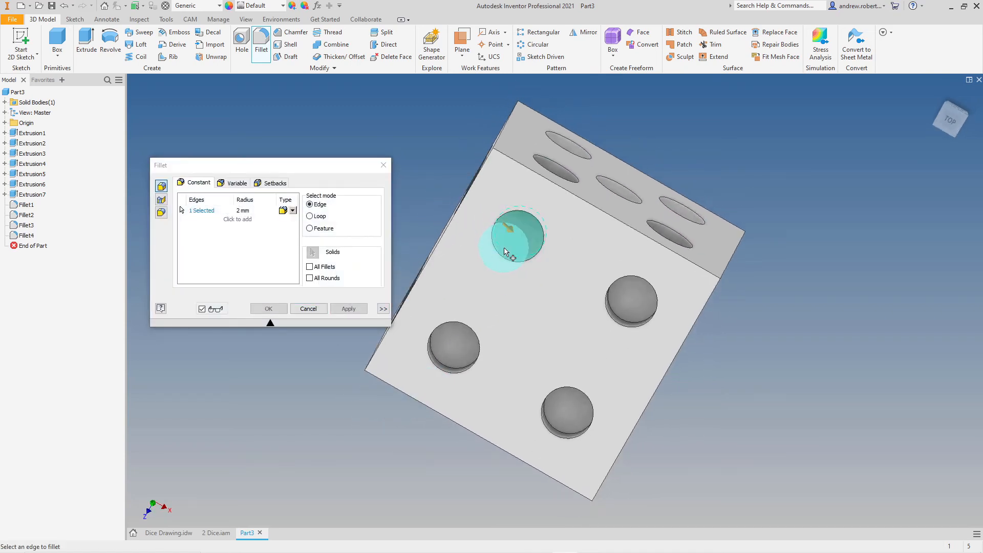
left_click(443, 358)
left_click(560, 435)
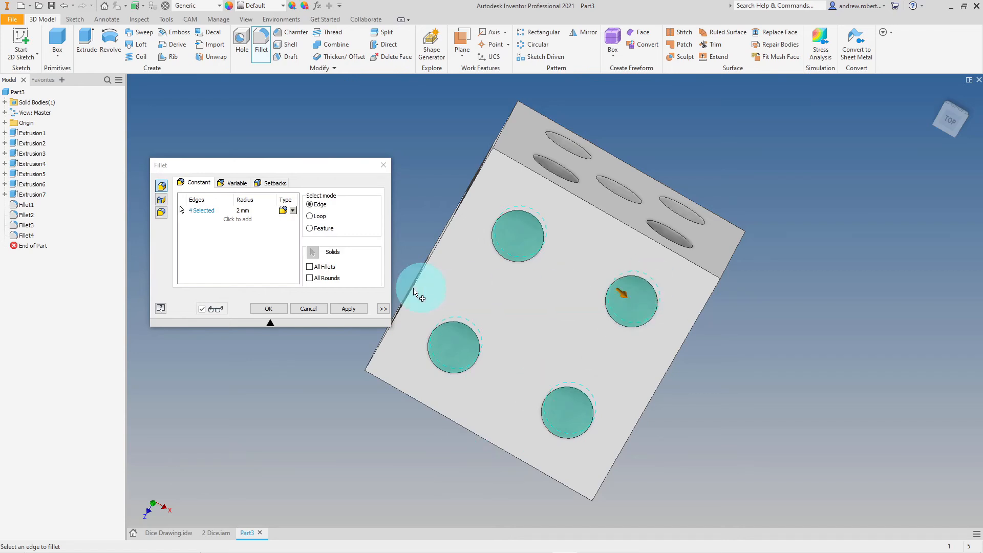
left_click(349, 308)
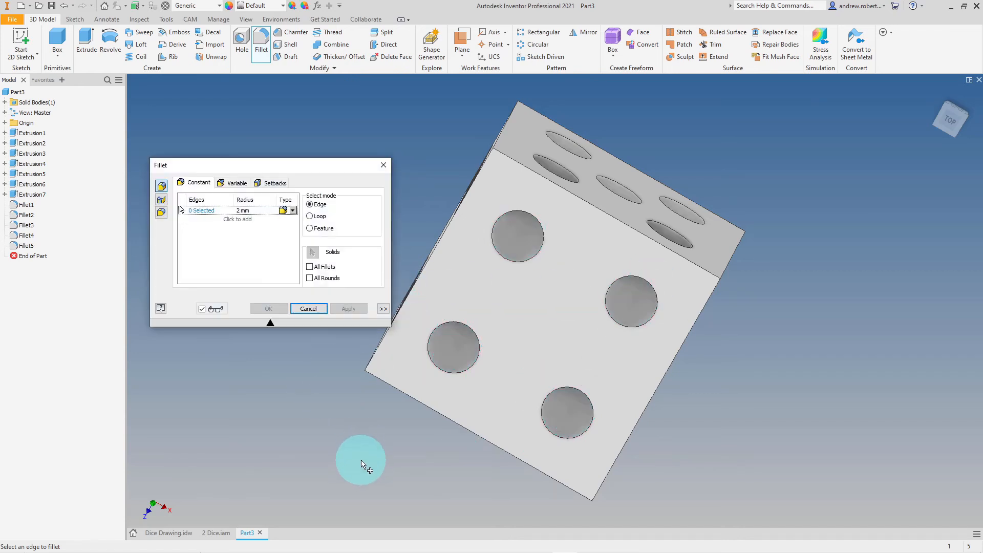
- Fillet the inner bottom edge of the single spot on the one-spot face with a 2 mm radius and end the Fillet command
middle_click_drag(362, 461, 612, 210, "shift")
left_click(611, 211)
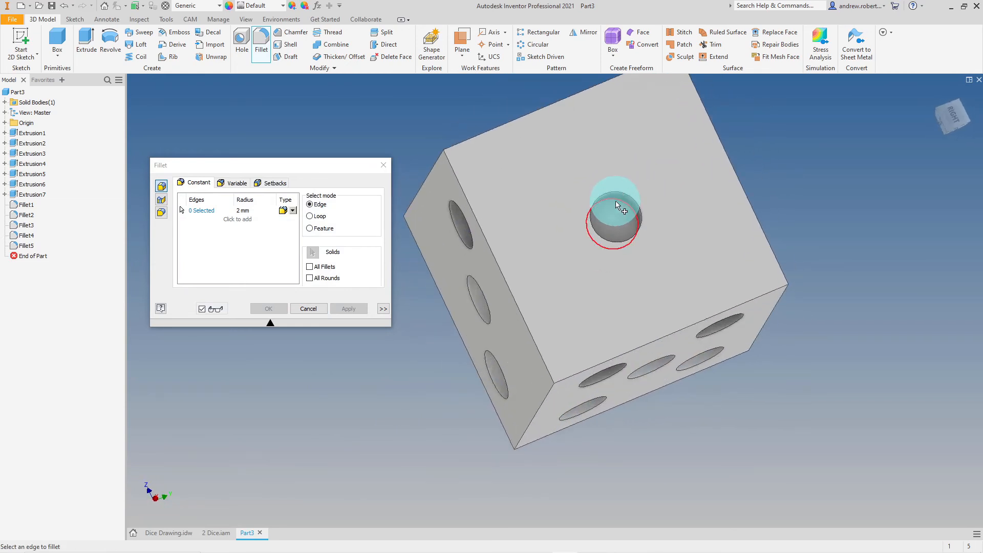
left_click(348, 308)
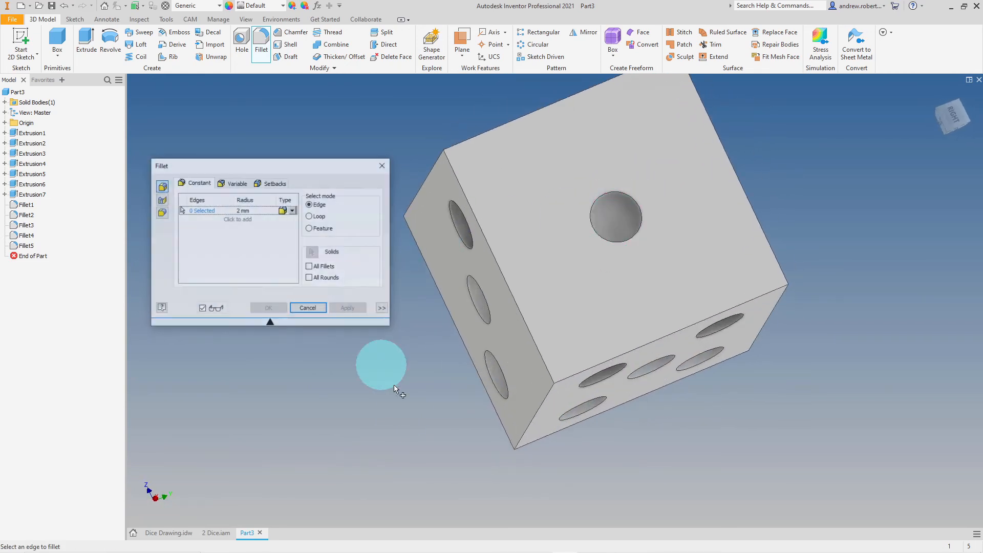
middle_click_drag(431, 445, 581, 326, "shift")
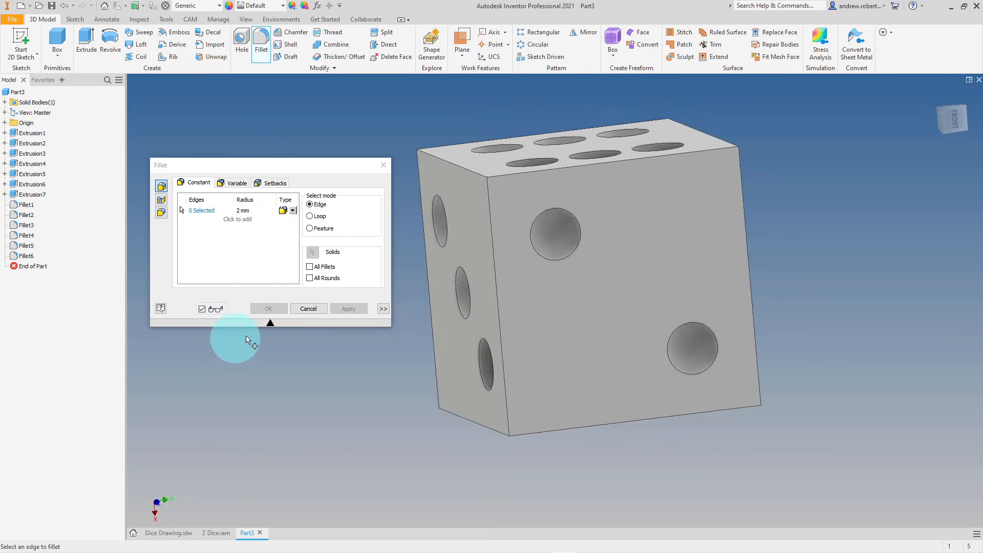
left_click(308, 308)
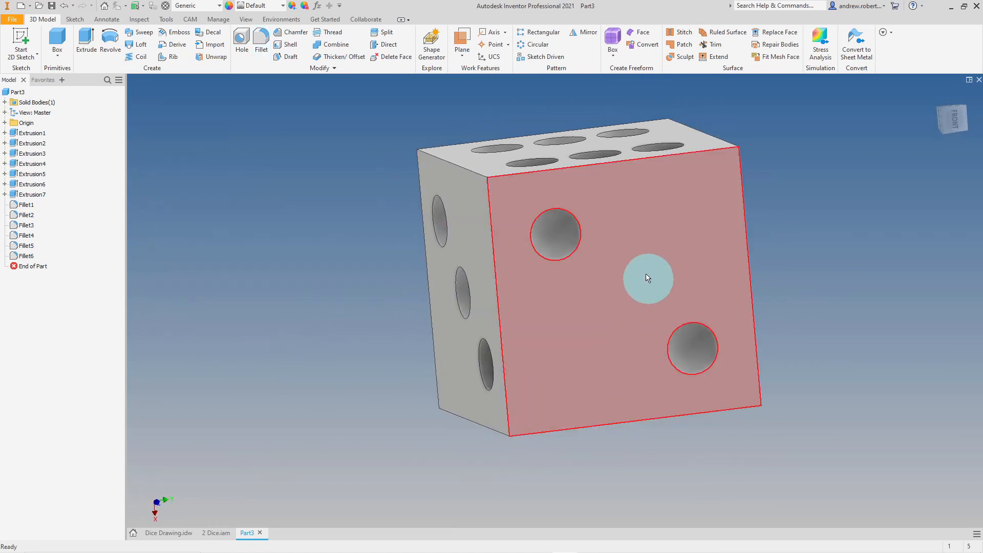
middle_click_drag(647, 265, 543, 315)
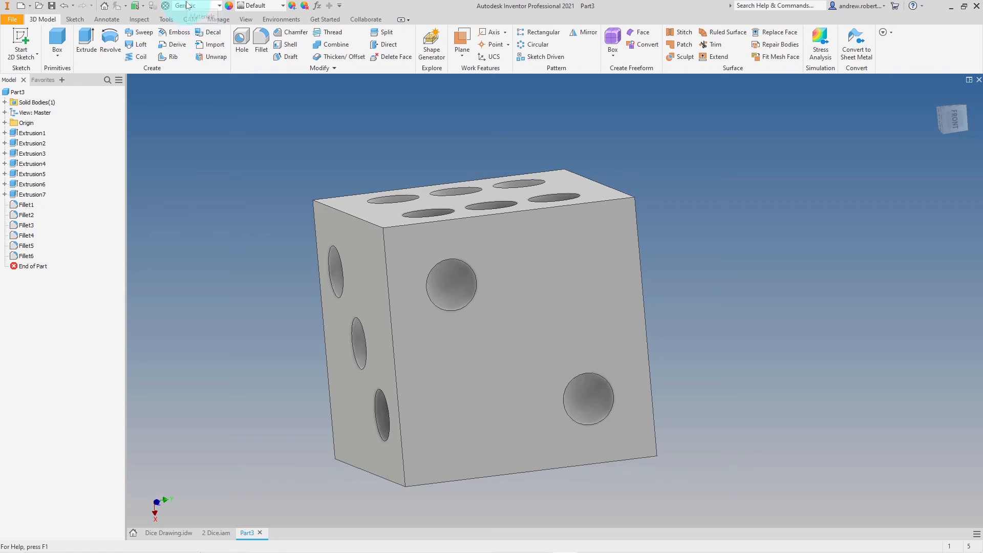
left_click(220, 6)
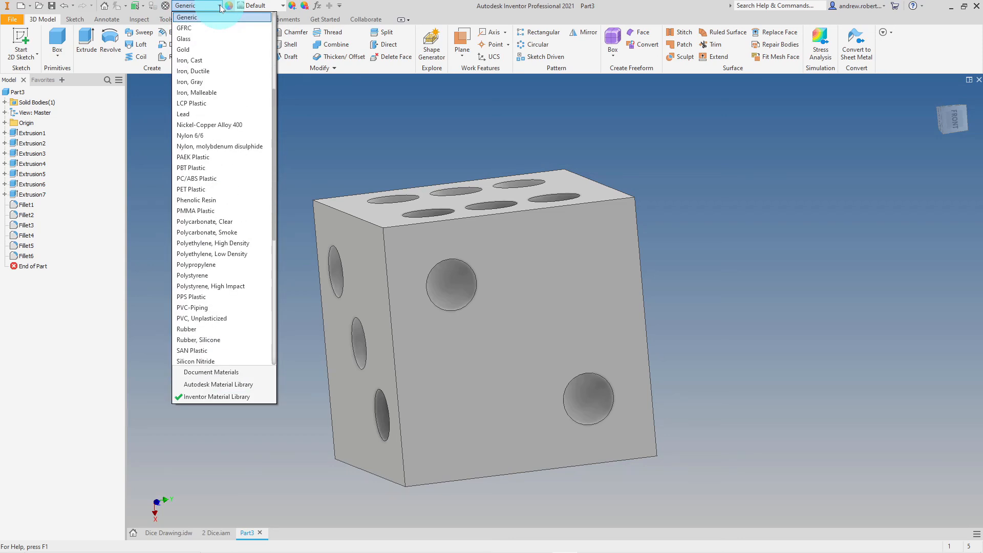
left_click(333, 146)
left_click(412, 286)
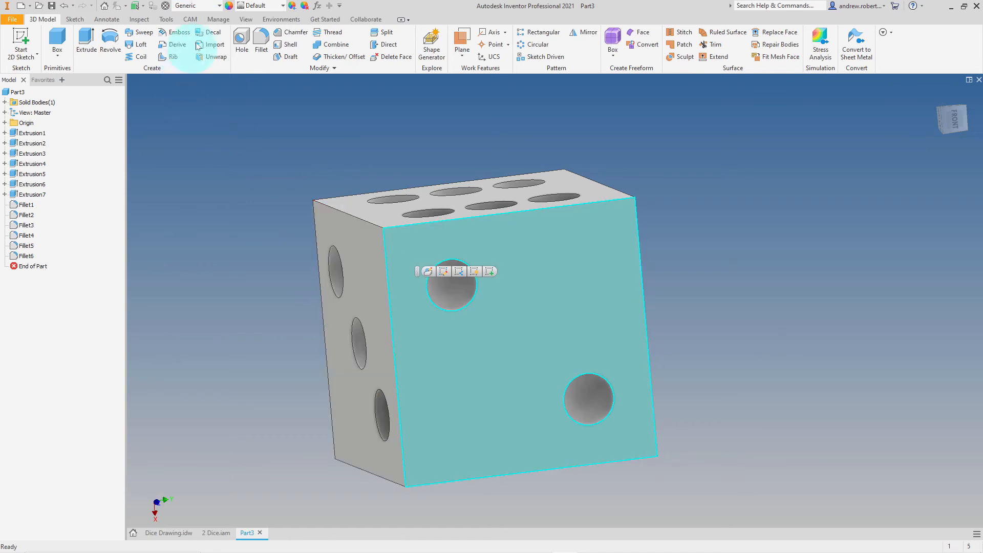
left_click(221, 9)
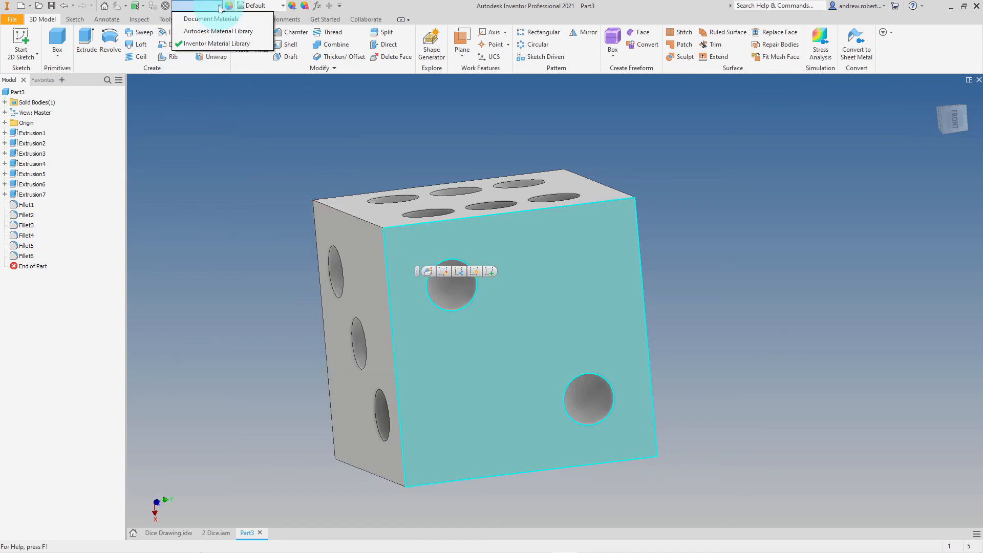
left_click(215, 45)
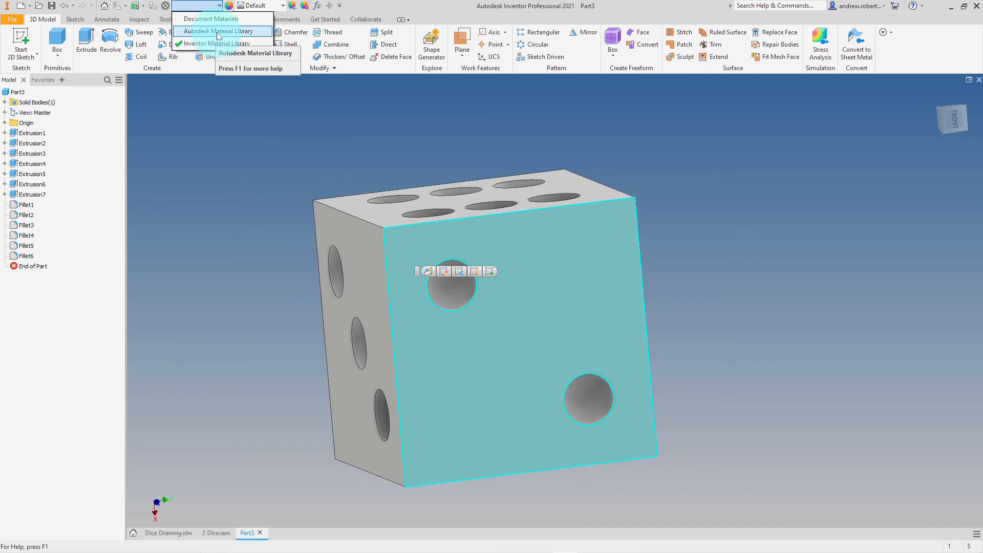
left_click(264, 180)
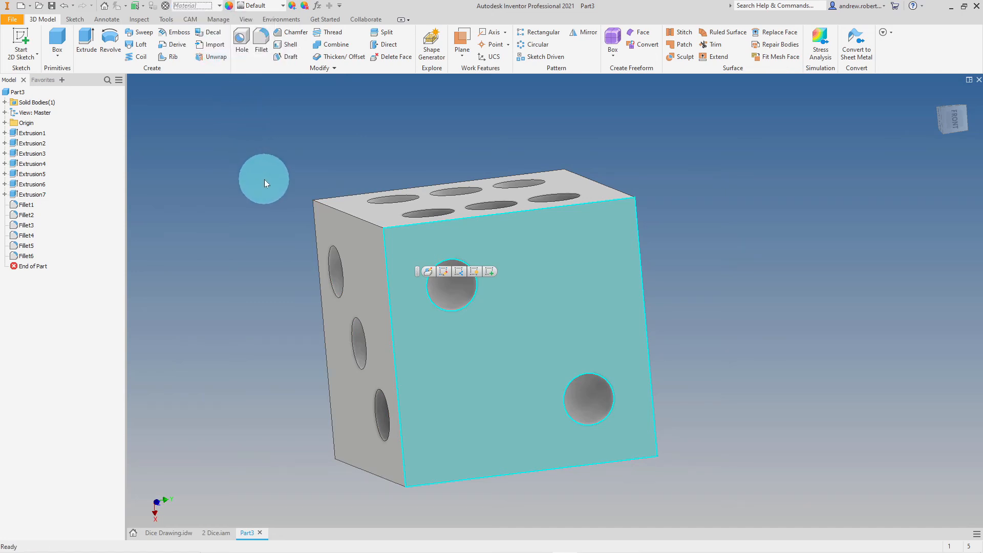
left_click(240, 183)
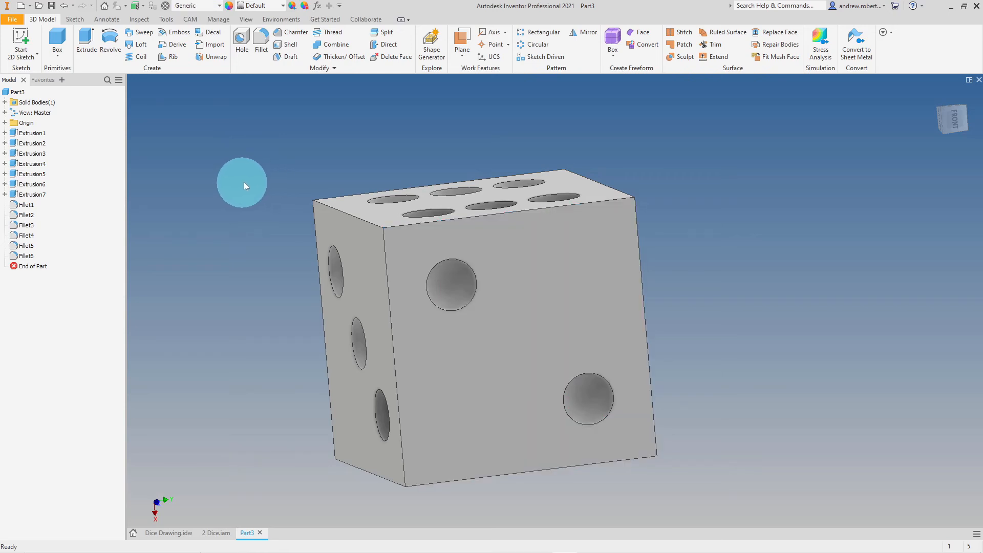
- Assign the ABS Plastic material from the Inventor Material Library to the whole dice part
left_click(218, 5)
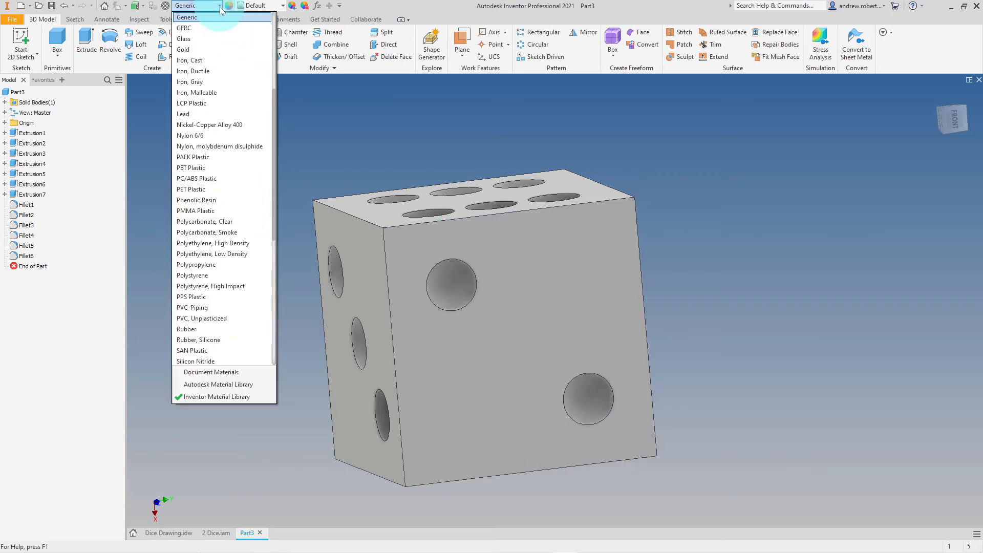
scroll(228, 55, "up", 5)
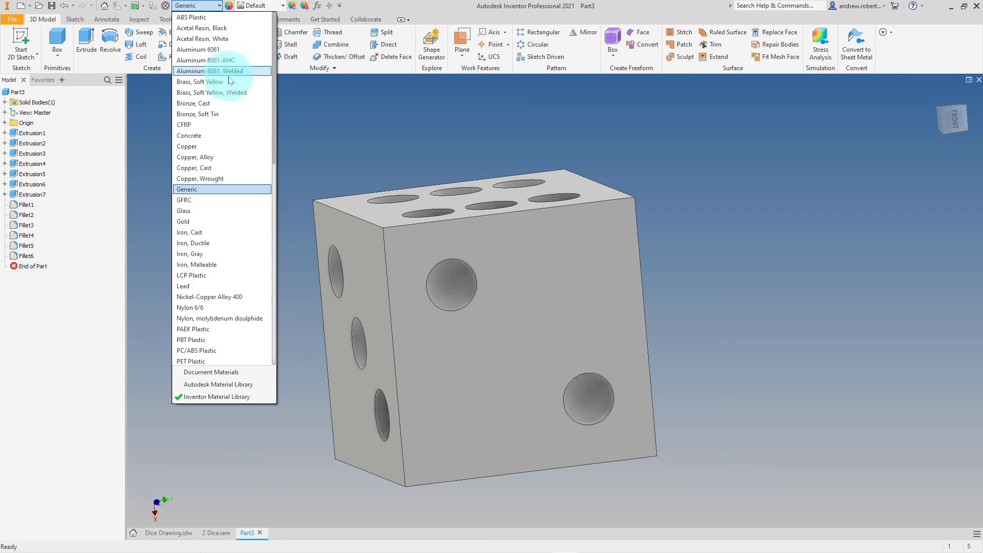
left_click(214, 18)
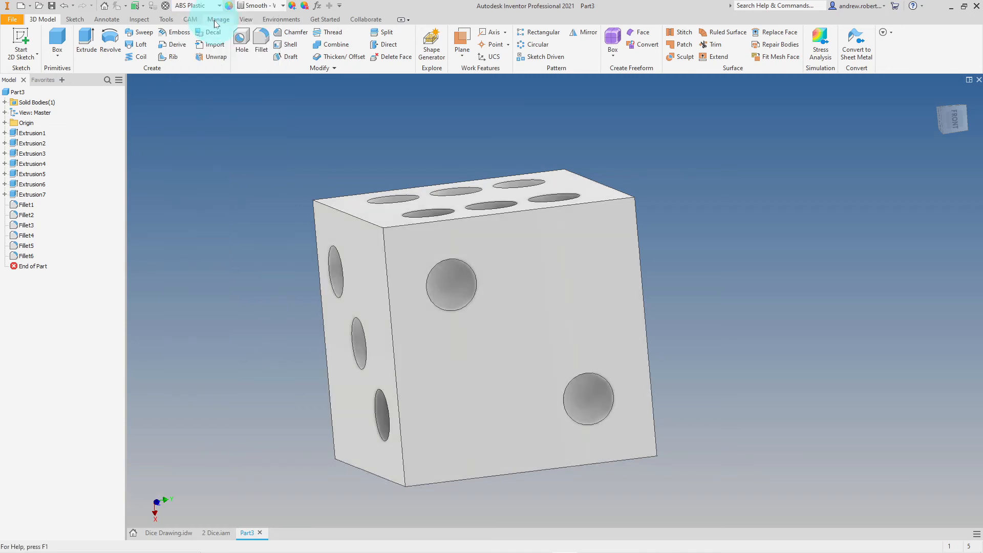
left_click(231, 204)
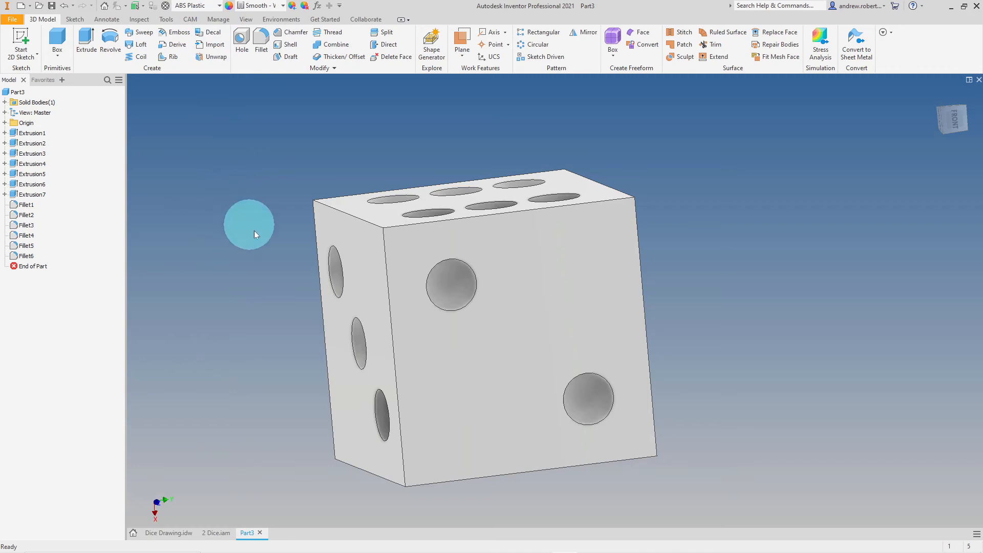
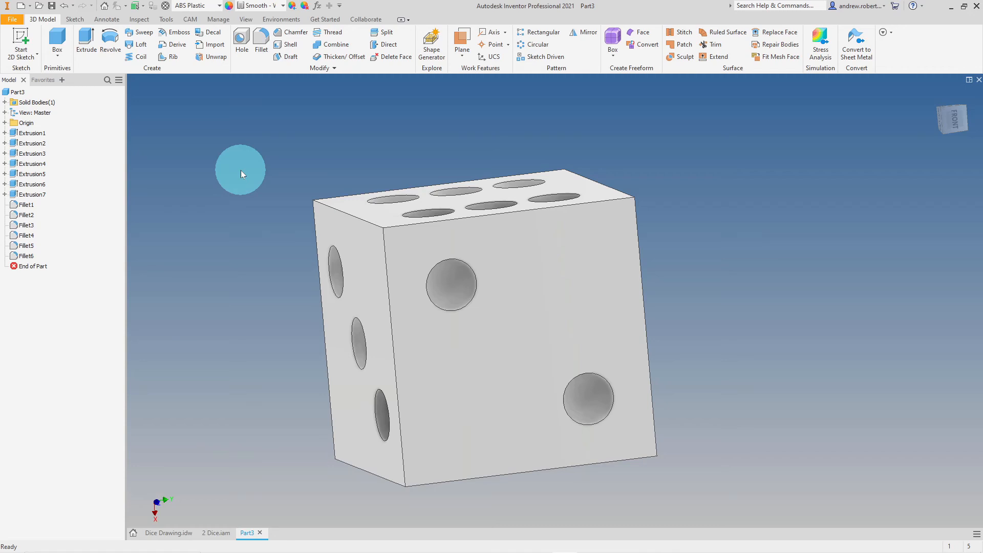
- Change the appearance of the dice to Smooth - Red
left_click(283, 8)
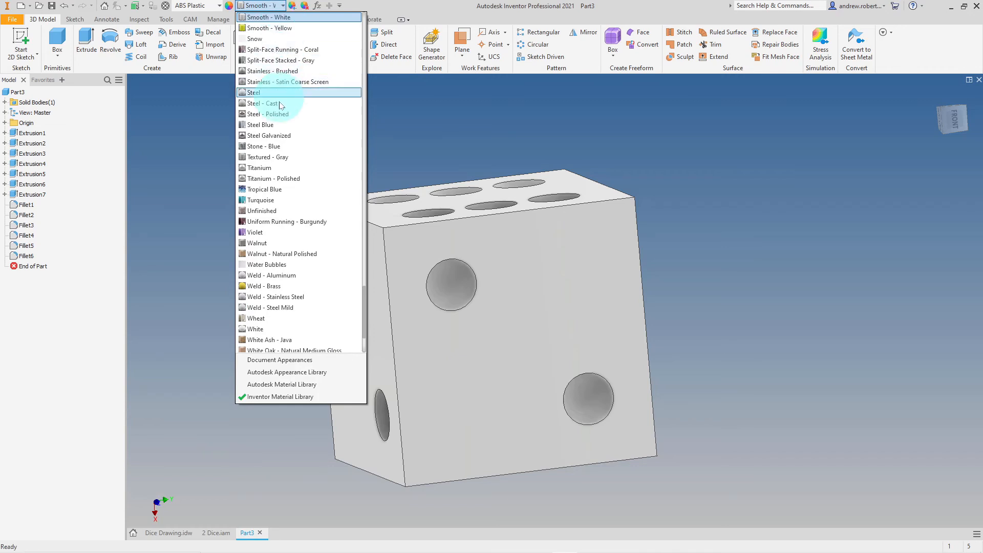
scroll(297, 194, "up", 2)
scroll(293, 197, "up", 4)
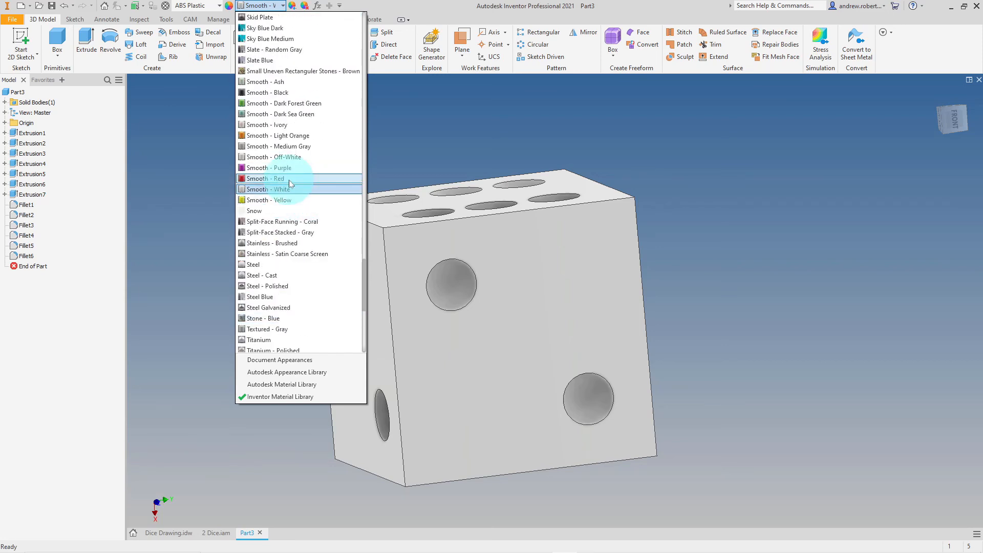
left_click(291, 180)
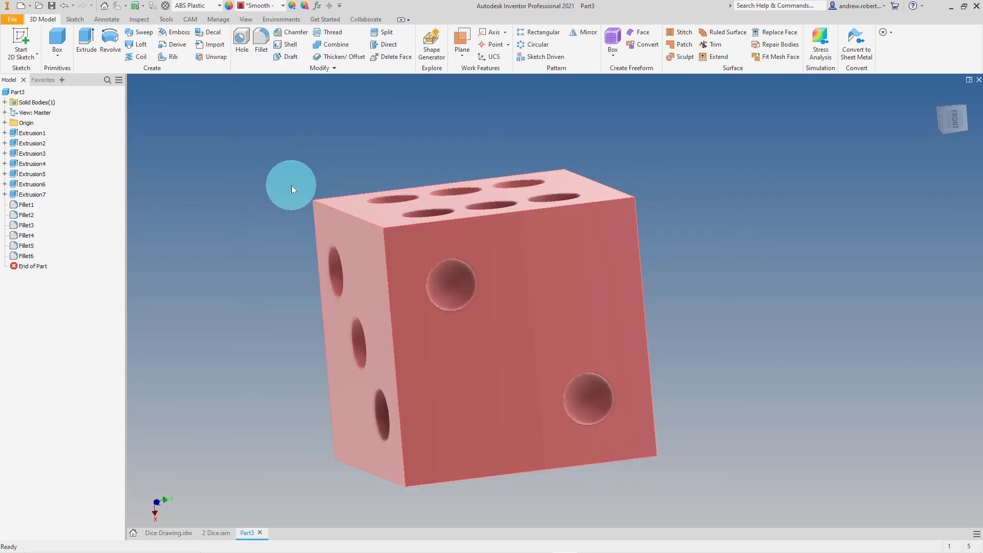
- Set the appearance of the whole dice to Red
left_click(282, 11)
scroll(282, 143, "up", 4)
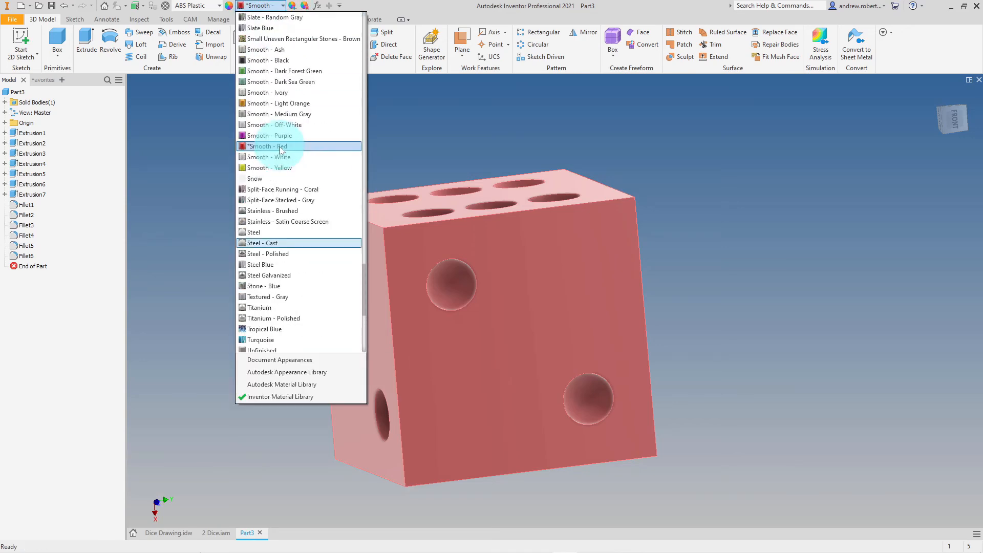
scroll(281, 151, "up", 1)
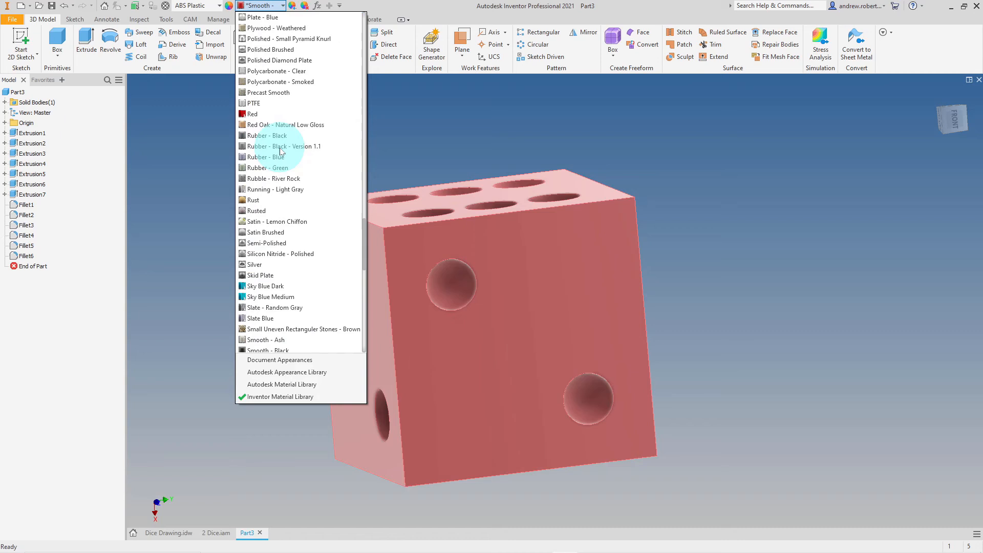
left_click(260, 115)
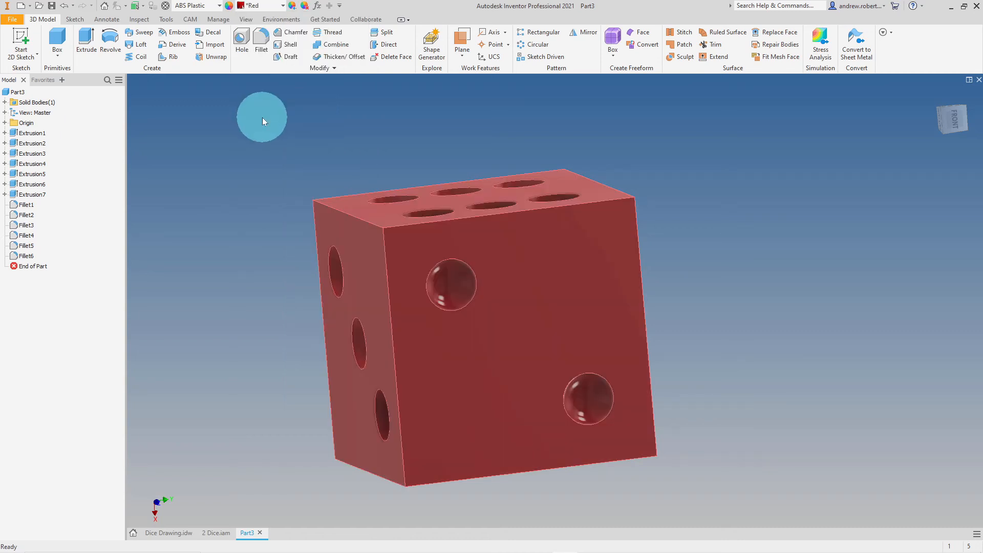
- Start a constant fillet with a 2 mm radius and select the four outer edges around the five-spot face
left_click_drag(237, 148, 515, 338)
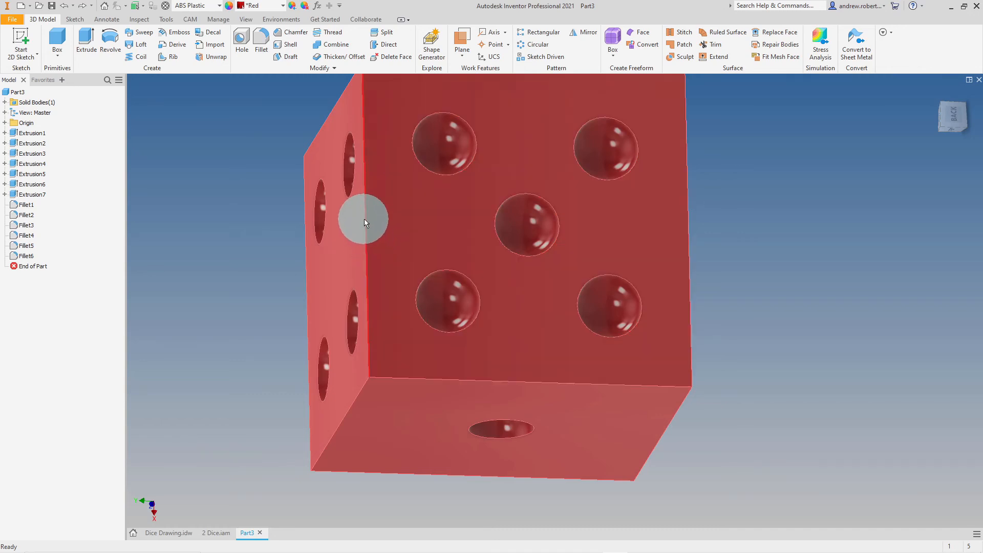
scroll(364, 219, "down", 3)
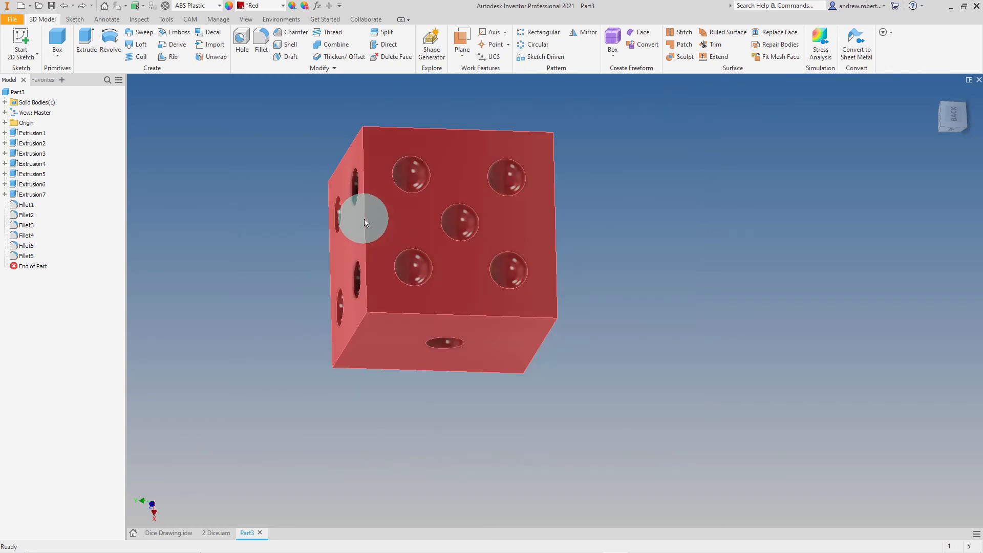
left_click(261, 41)
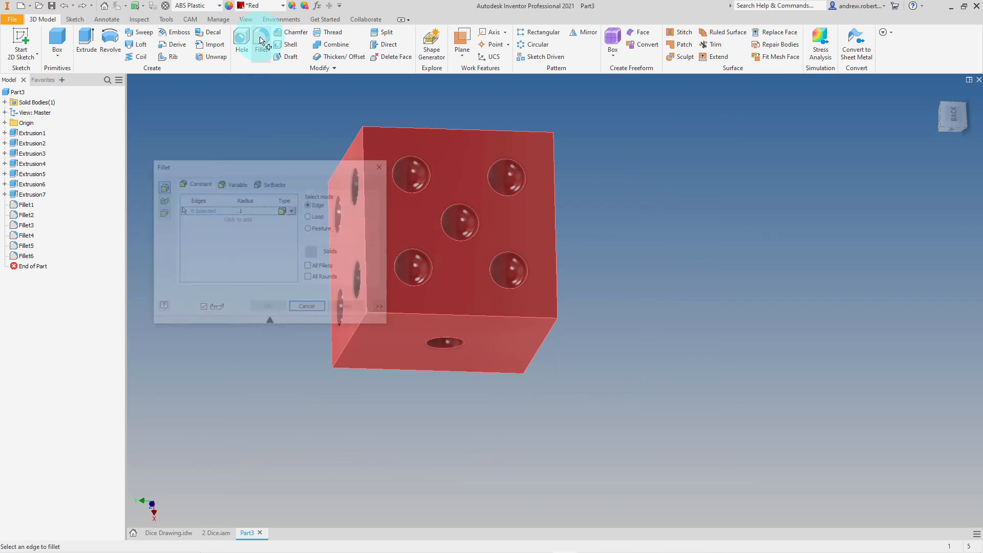
left_click(243, 212)
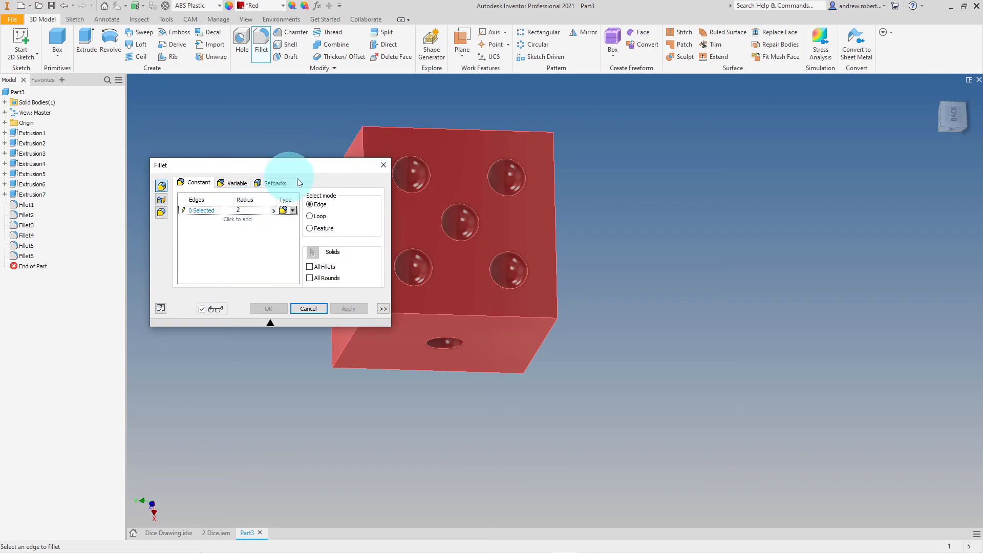
left_click_drag(274, 164, 723, 226)
left_click(553, 211)
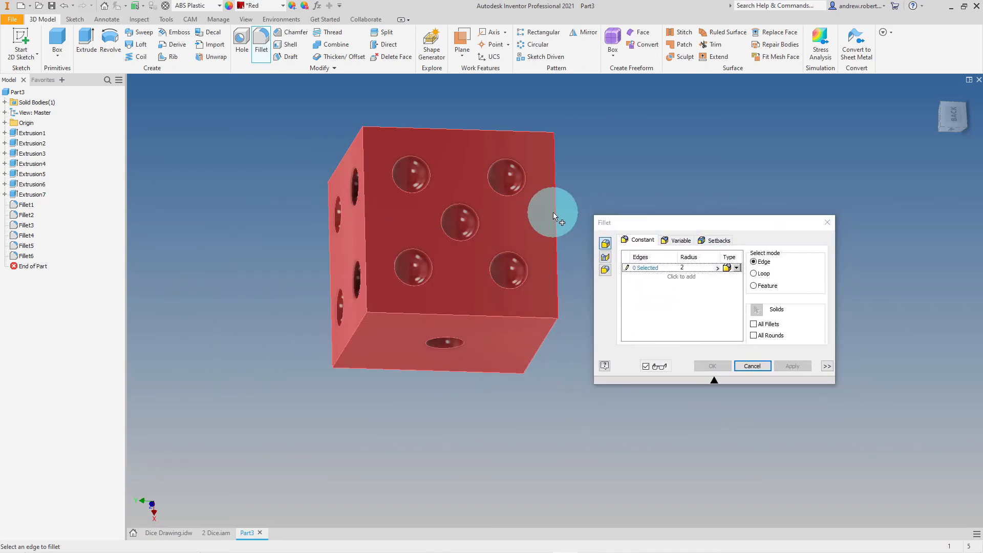
left_click(504, 133)
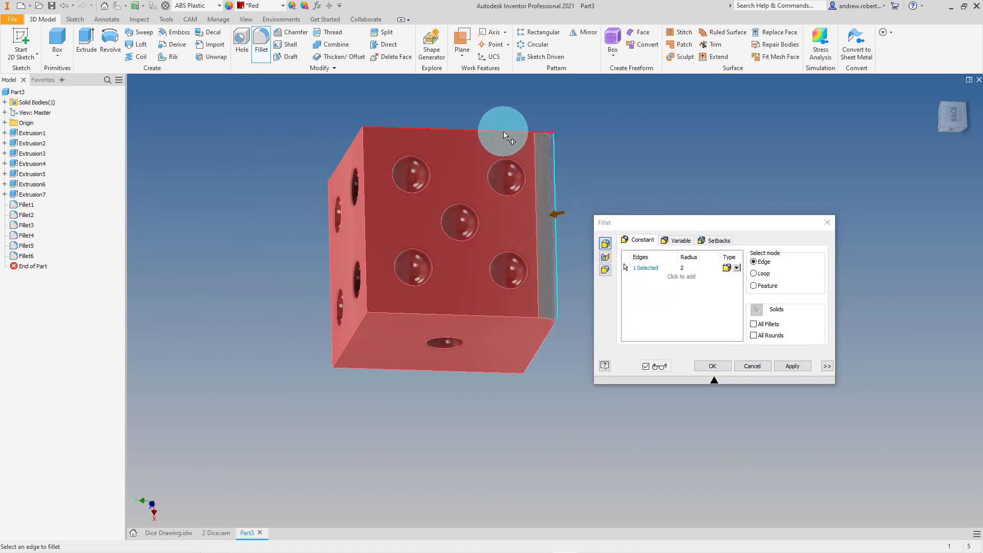
left_click(362, 202)
left_click(413, 312)
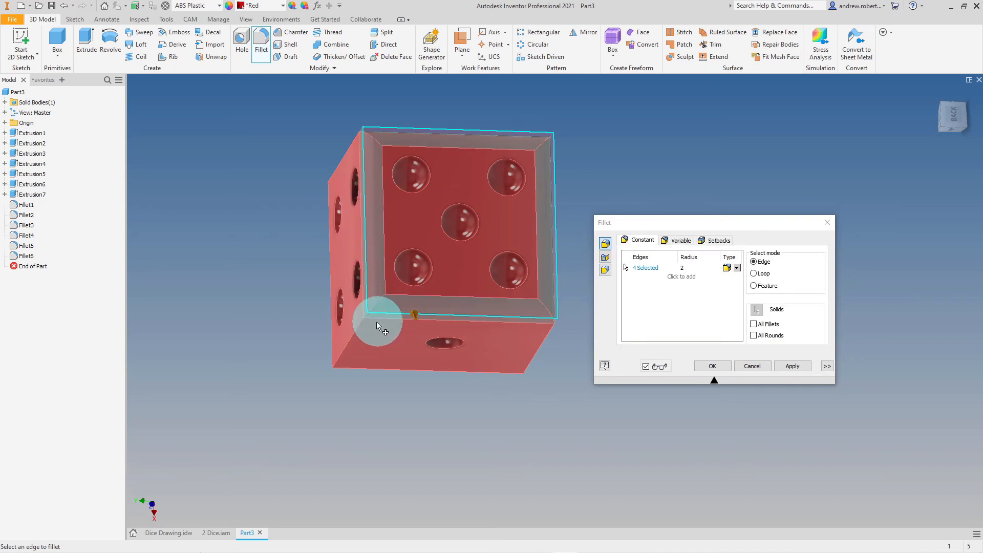
- Add the remaining three outer edges of the four-spot face and the edge between the one-spot and two-spot faces to the 2 mm fillet
left_click(357, 332)
middle_click_drag(358, 361, 480, 282, "shift")
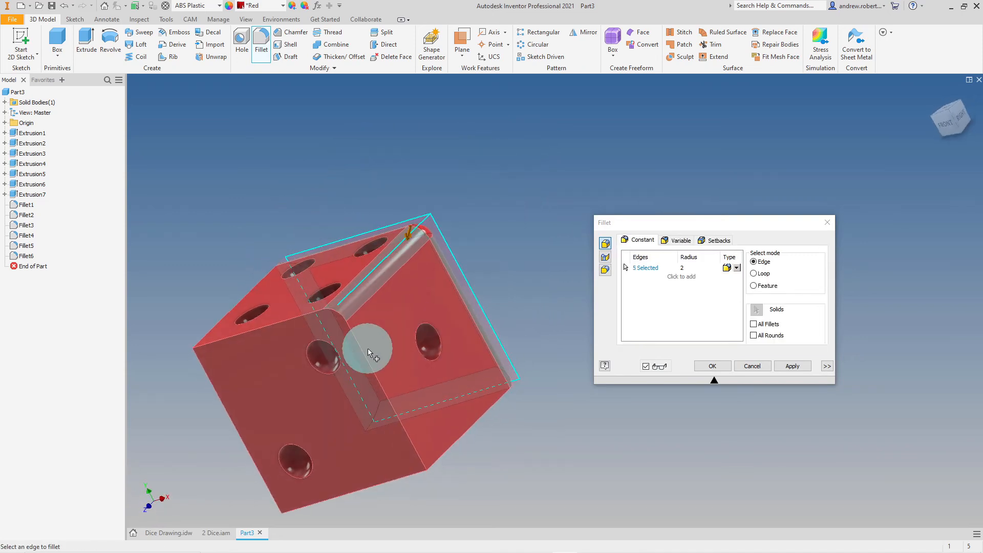
left_click(365, 355)
left_click(299, 317)
left_click(260, 311)
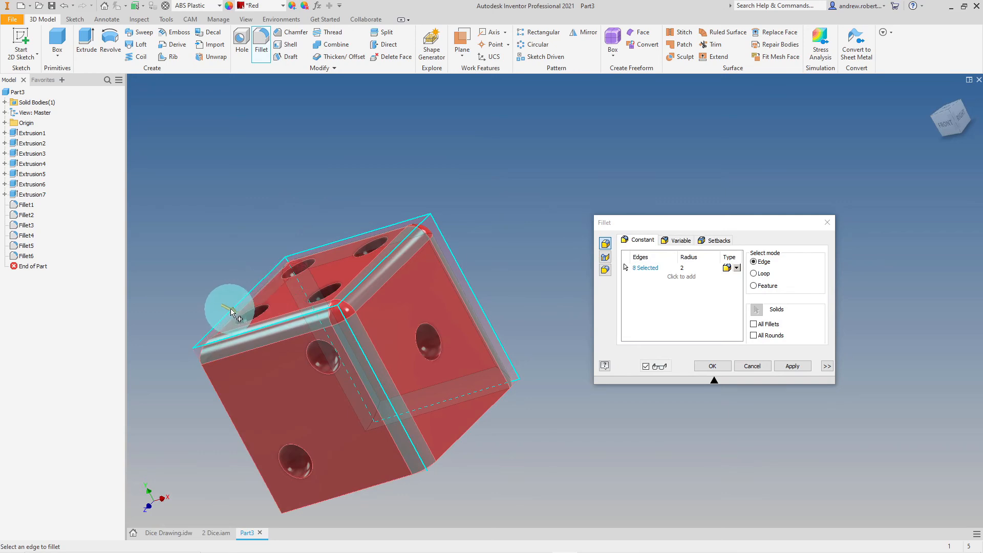
- Add the last four outer edges around the two-, three- and six-spot faces and apply the 2 mm fillet
middle_click_drag(231, 312, 338, 175, "shift")
left_click(411, 167)
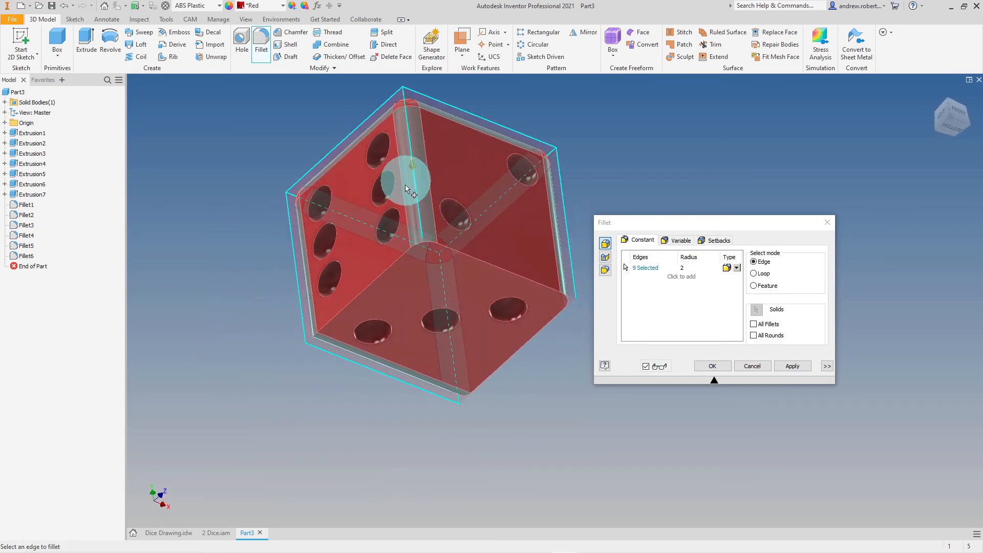
left_click(384, 270)
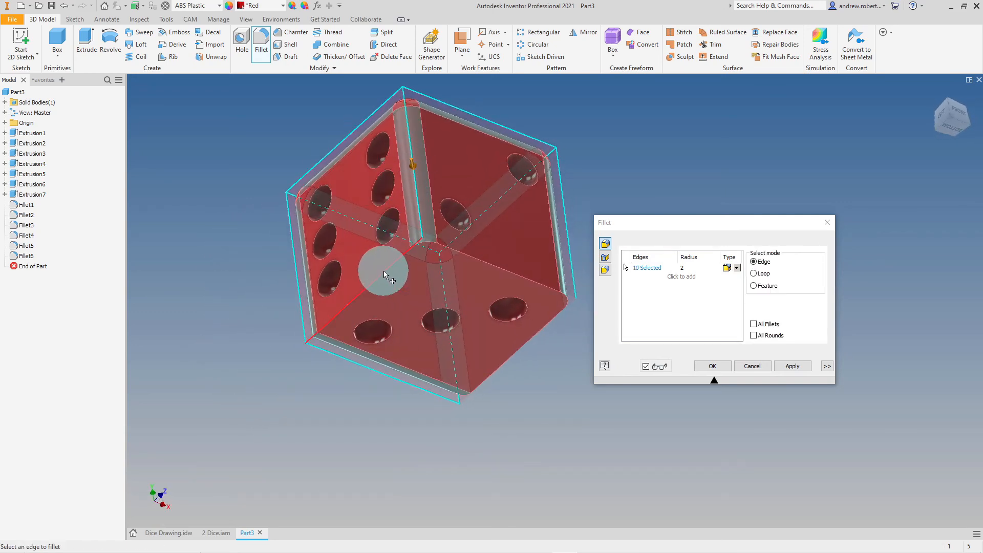
left_click(496, 267)
middle_click_drag(504, 255, 446, 422, "shift")
left_click(409, 189)
left_click(793, 366)
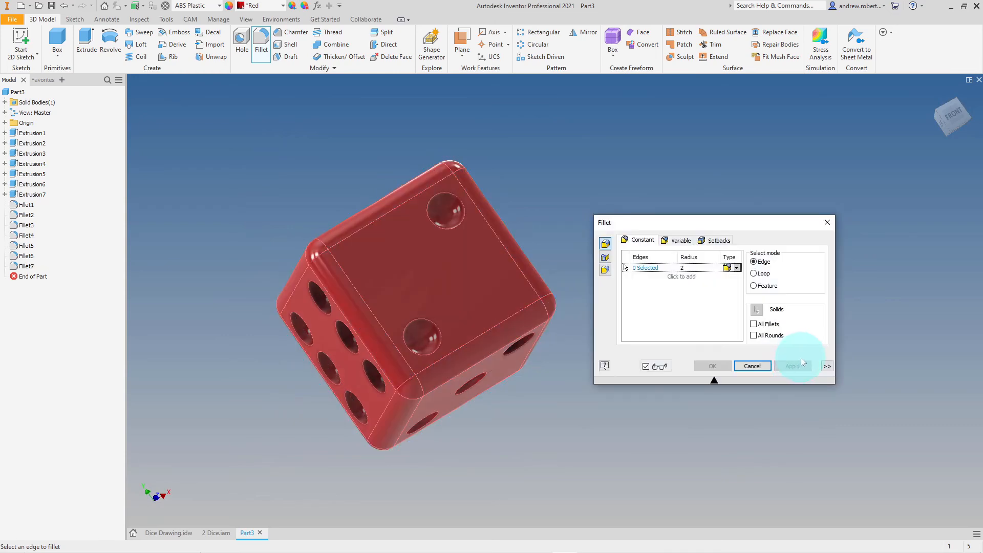
- Apply a 0.2 mm constant fillet to the rims of all four spots on the four-spot face
mouse_move(508, 292)
middle_mouse_down("shift")
mouse_move(394, 392)
mouse_move(410, 452)
mouse_move(467, 434)
mouse_move(445, 435)
mouse_move(513, 290)
middle_mouse_up("shift")
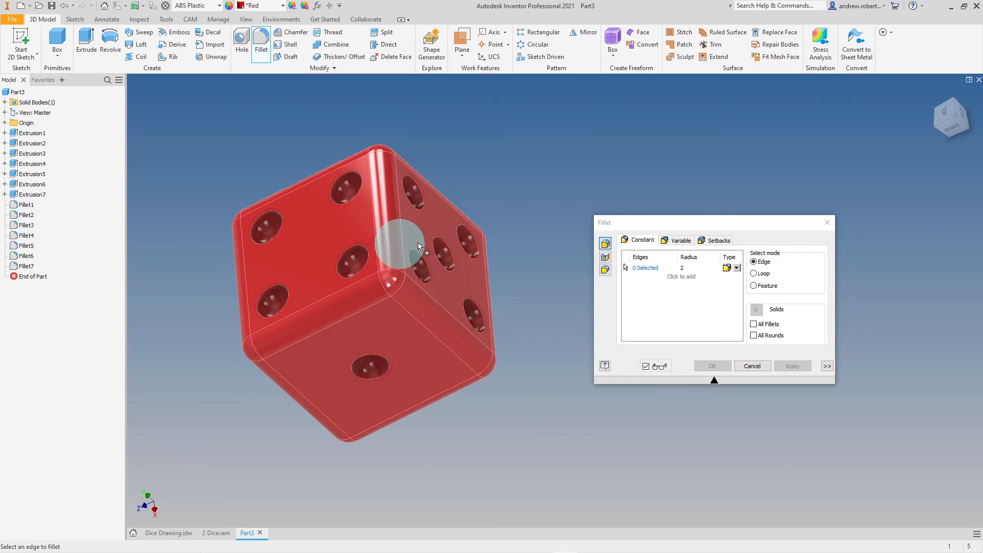
left_click(578, 188)
middle_click_drag(569, 165, 514, 176, "shift")
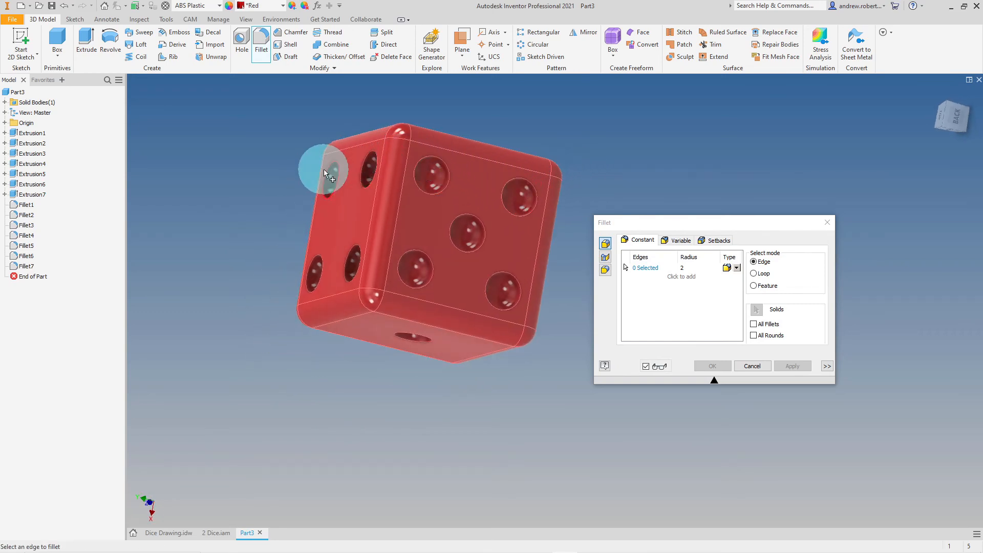
middle_click_drag(247, 226, 339, 234, "shift")
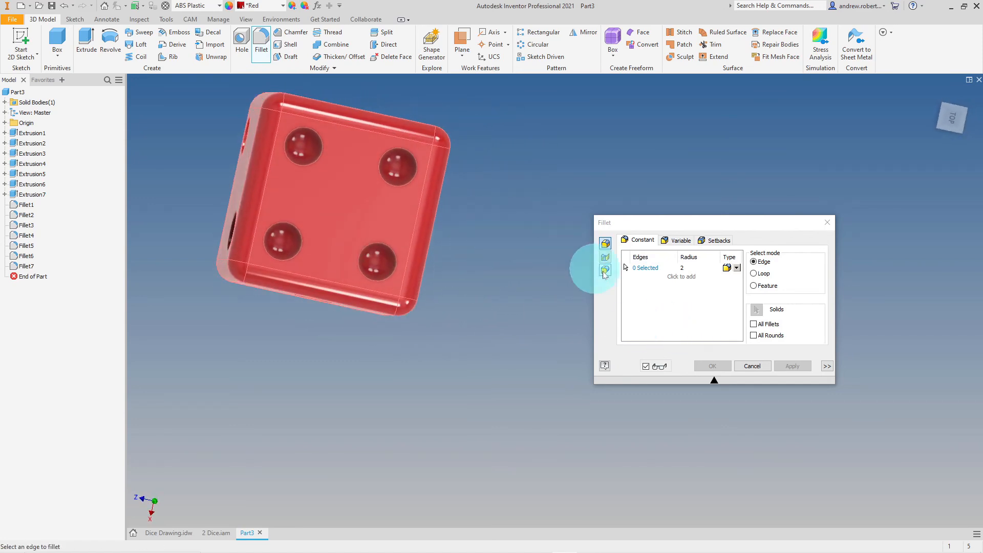
left_click(681, 267)
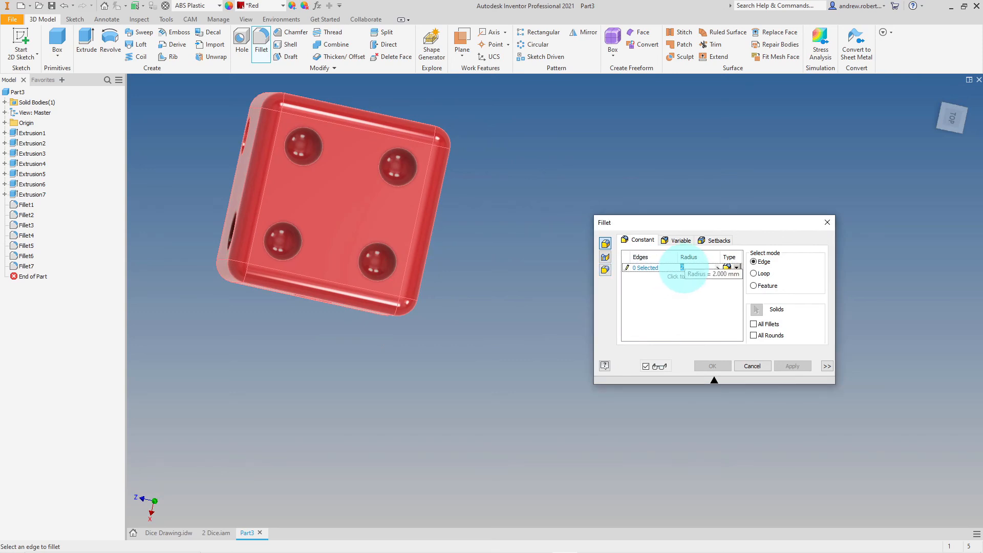
key("BackSpace")
type(".2")
left_click(376, 243)
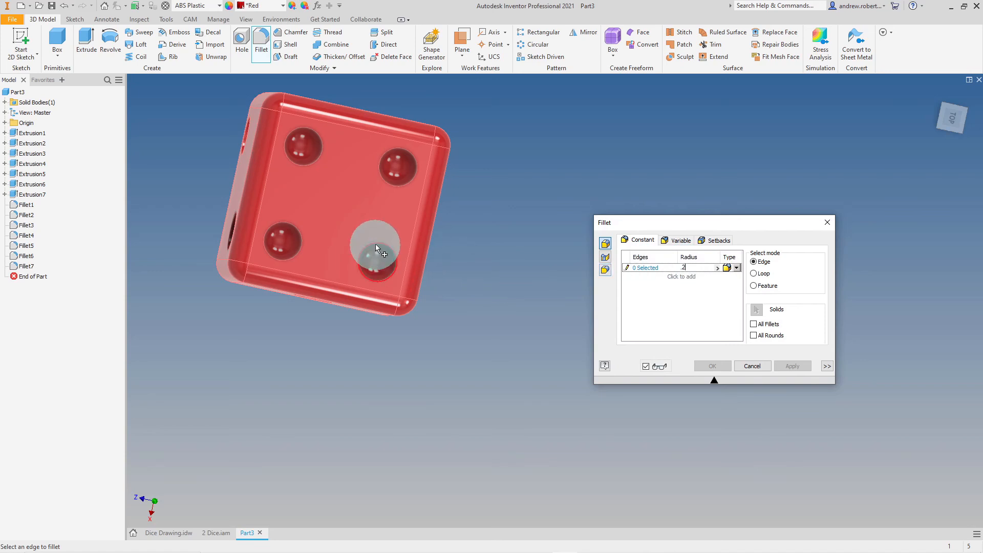
left_click(390, 150)
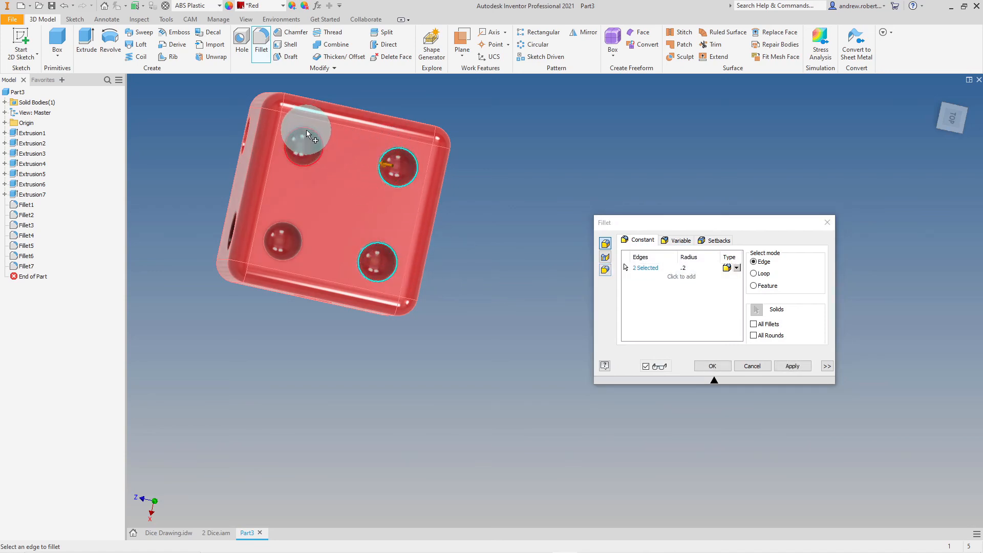
left_click(306, 130)
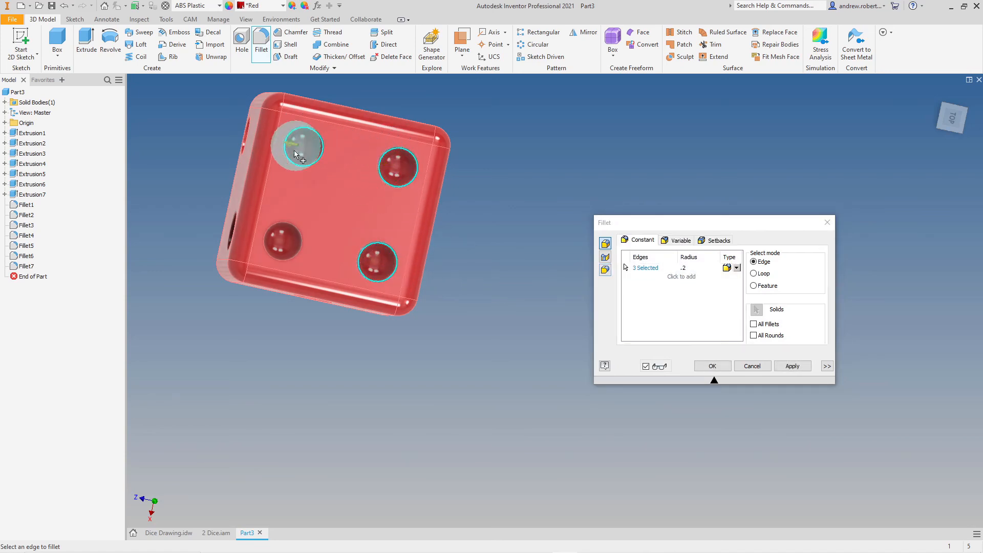
left_click(278, 225)
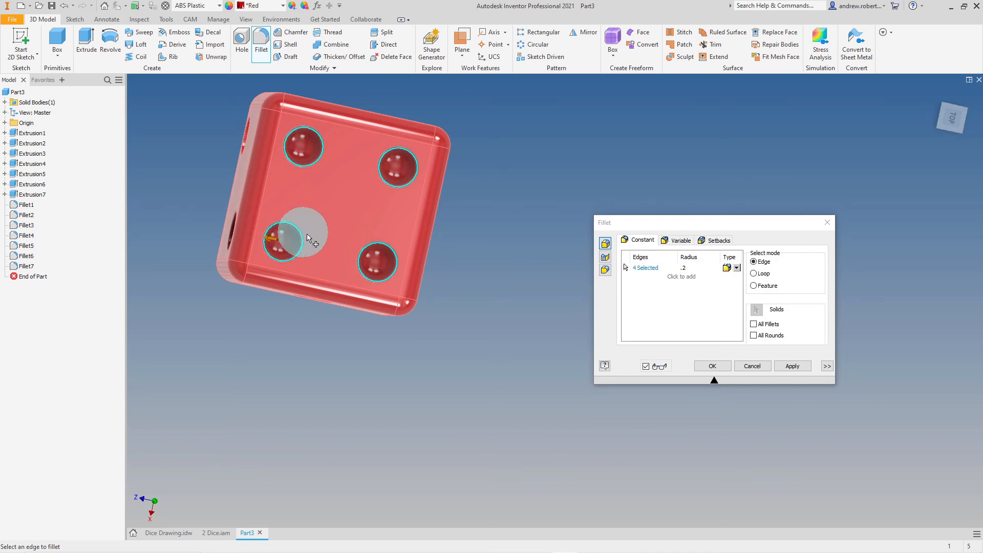
left_click(792, 365)
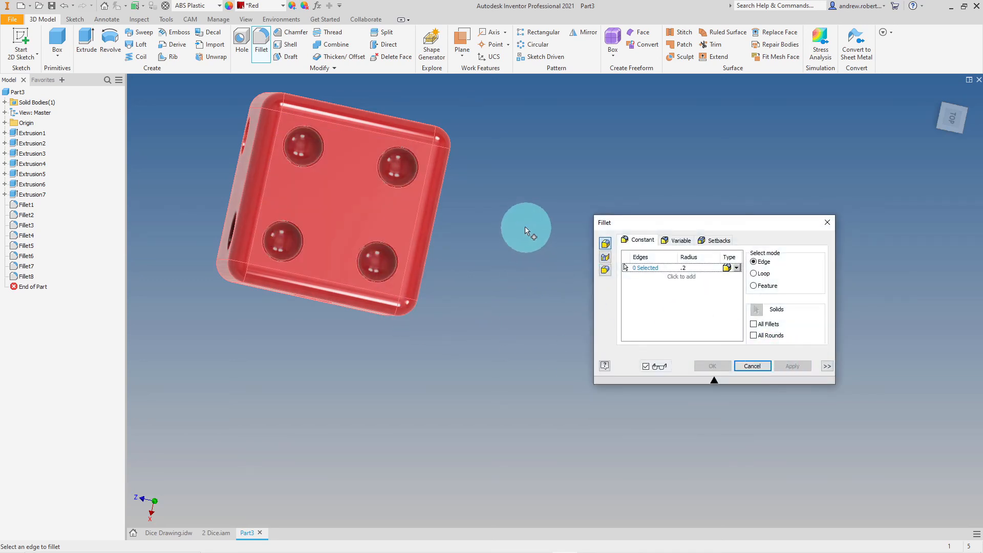
- Reduce the fillet radius to 0.1 mm and apply it to the rim of the single spot on the one-spot face
mouse_move(522, 225)
middle_mouse_down("shift")
mouse_move(502, 226)
mouse_move(502, 256)
mouse_move(507, 160)
mouse_move(514, 200)
mouse_move(514, 163)
mouse_move(538, 156)
mouse_move(522, 208)
middle_mouse_up("shift")
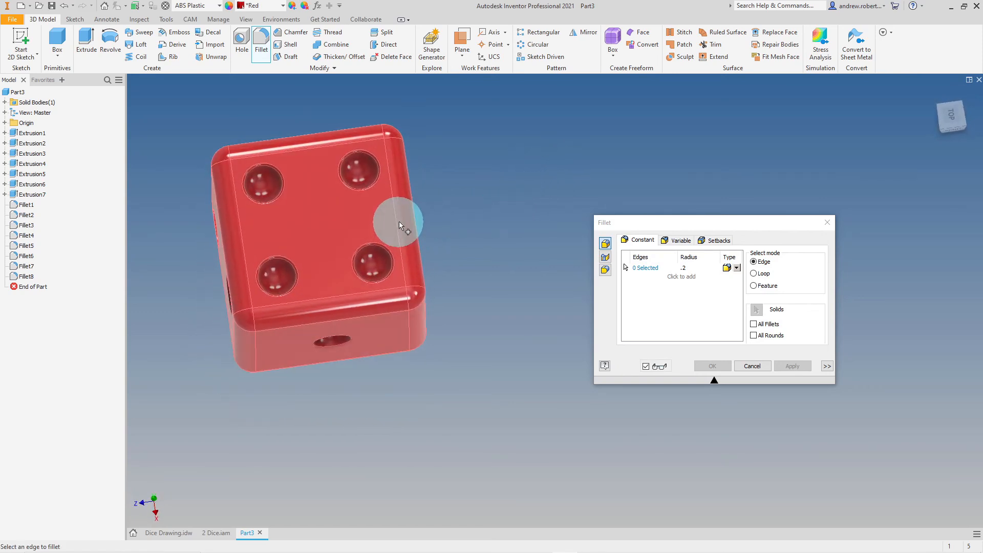
left_click(684, 271)
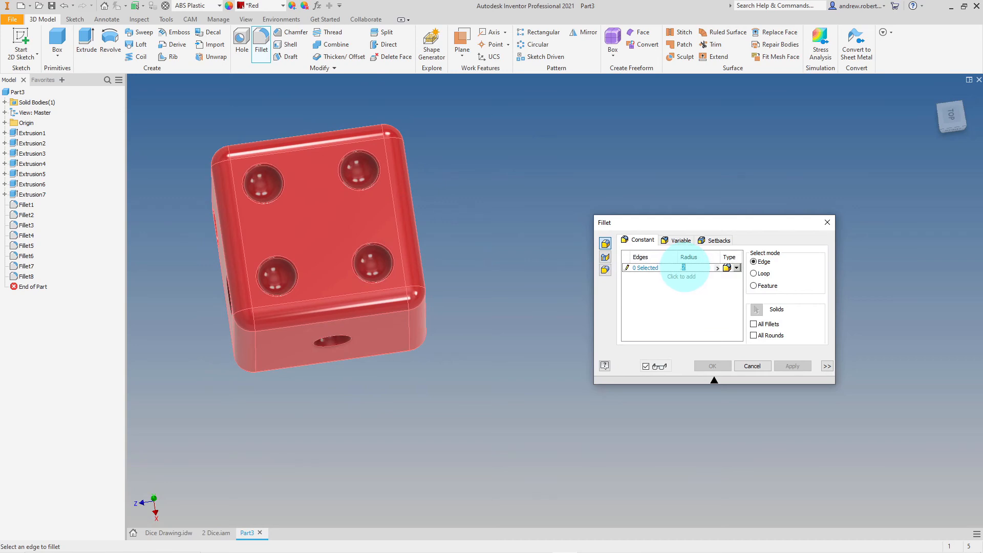
type("1")
key("Return")
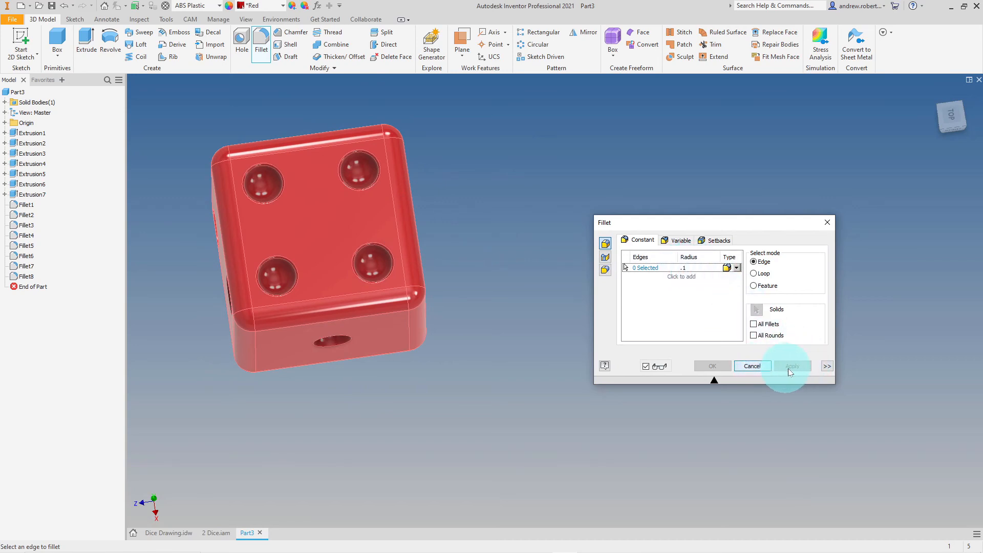
left_click(752, 366)
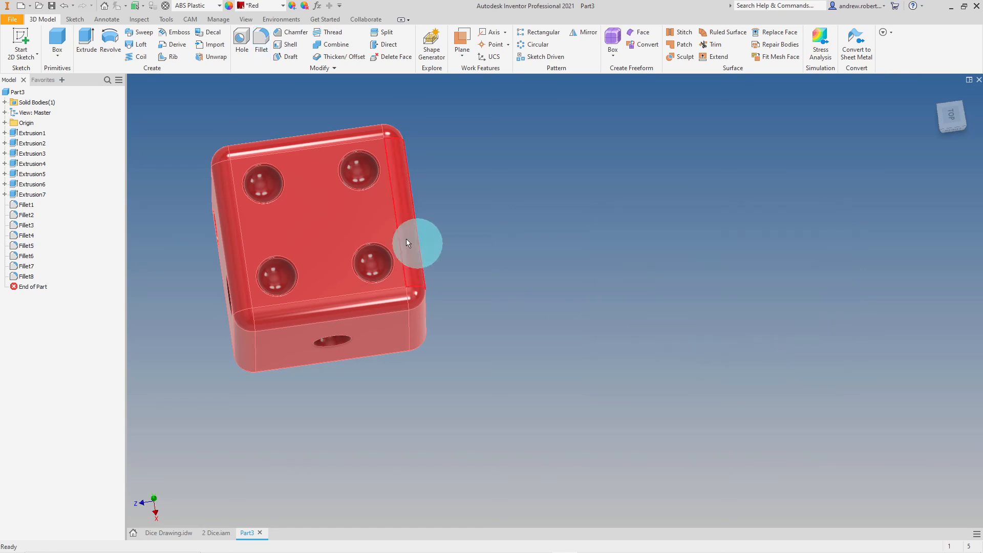
middle_click_drag(525, 294, 505, 196, "shift")
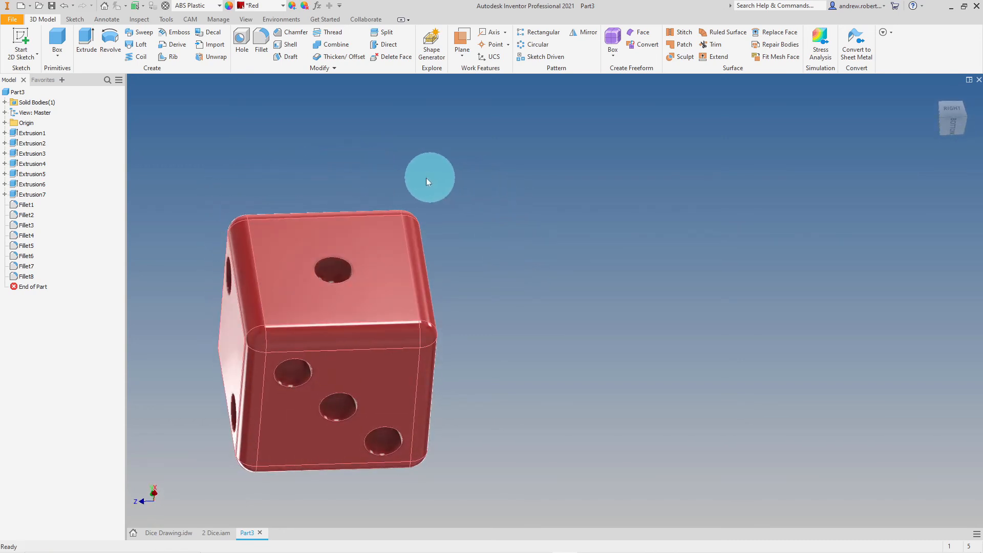
left_click(261, 43)
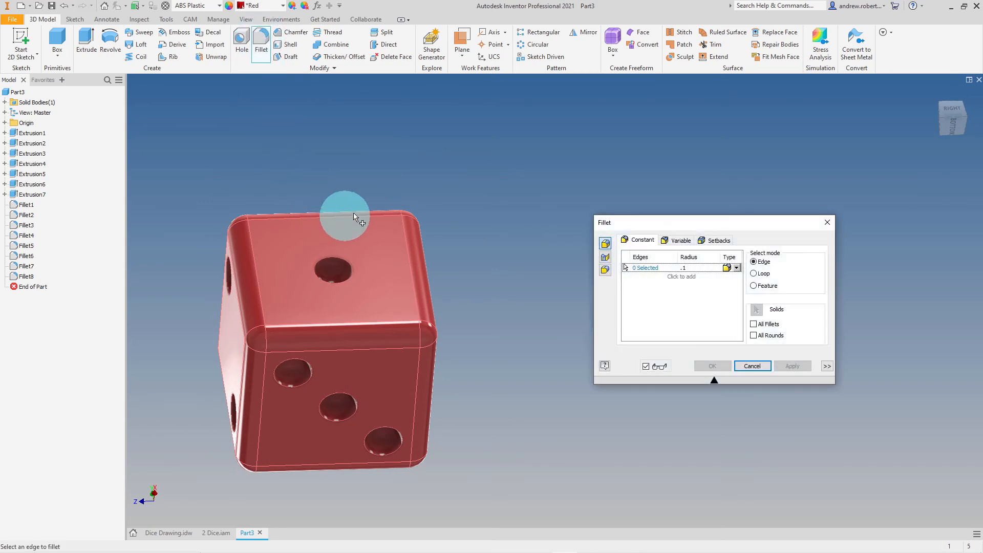
left_click(329, 259)
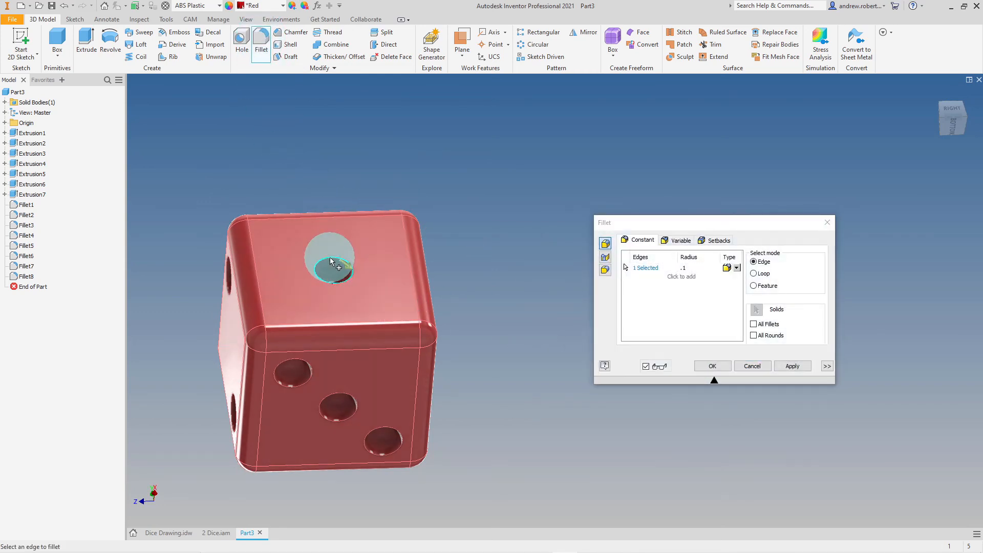
left_click(793, 365)
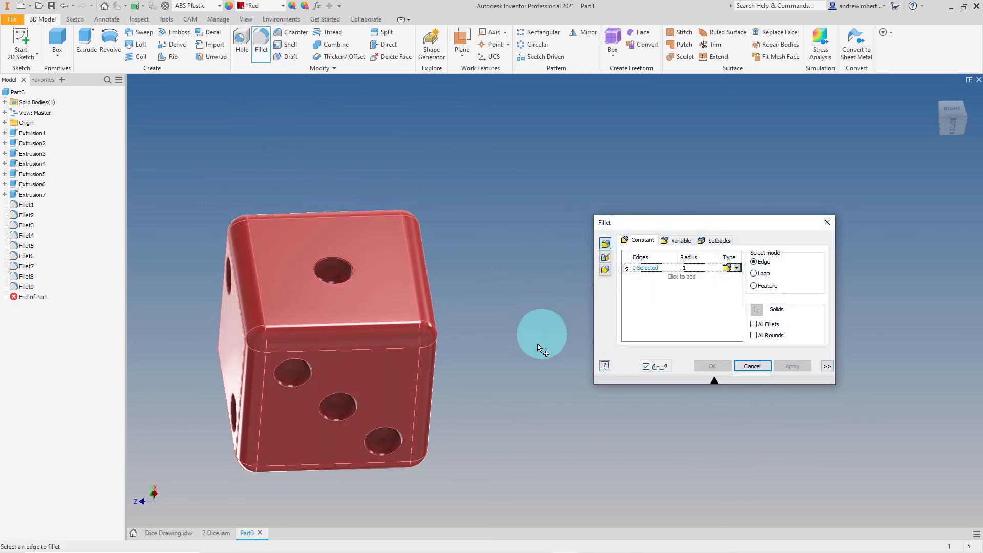
- Apply 0.1 mm fillets to the three rims on the three-spot face, and separately to the two rims on the two-spot face
middle_click_drag(537, 347, 581, 308, "shift")
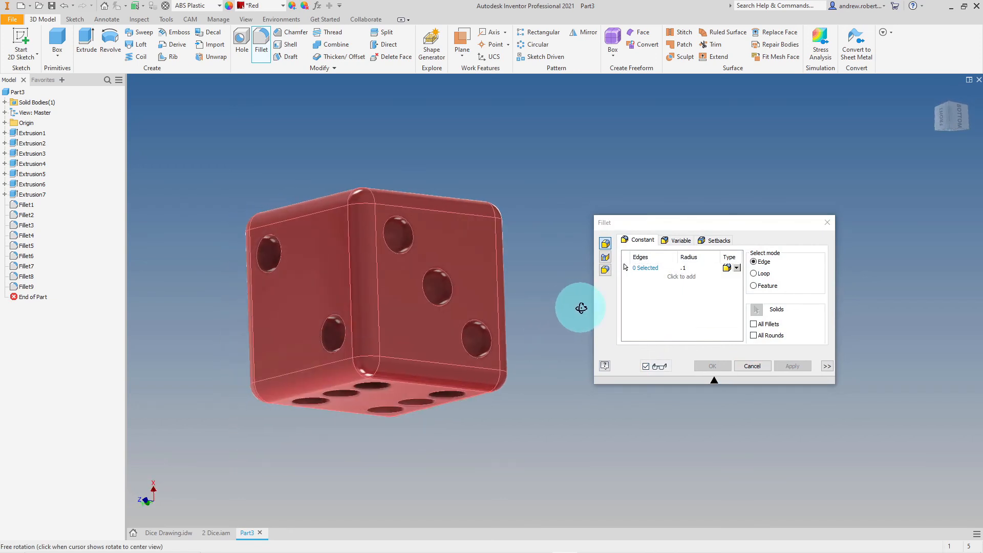
left_click(483, 335)
left_click(444, 272)
left_click(408, 248)
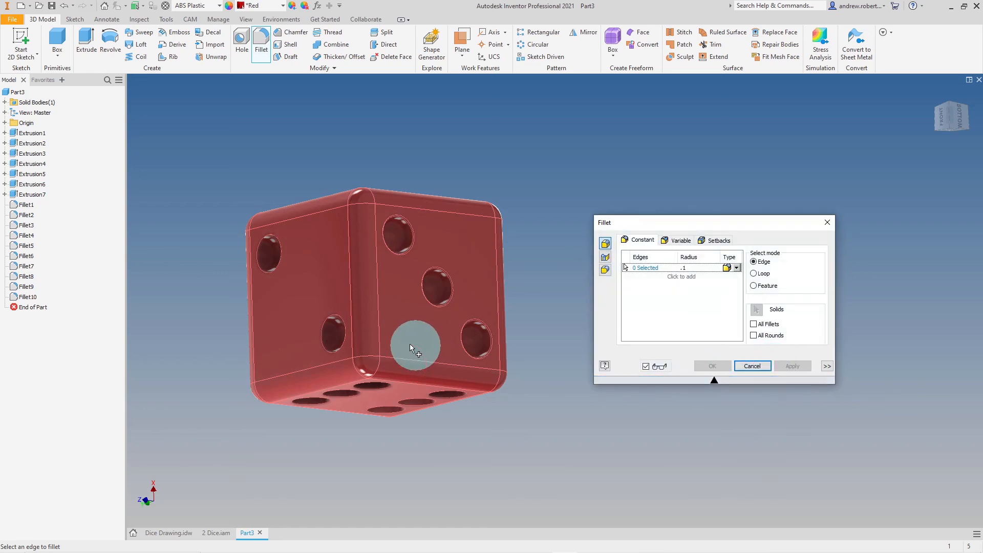
left_click(333, 316)
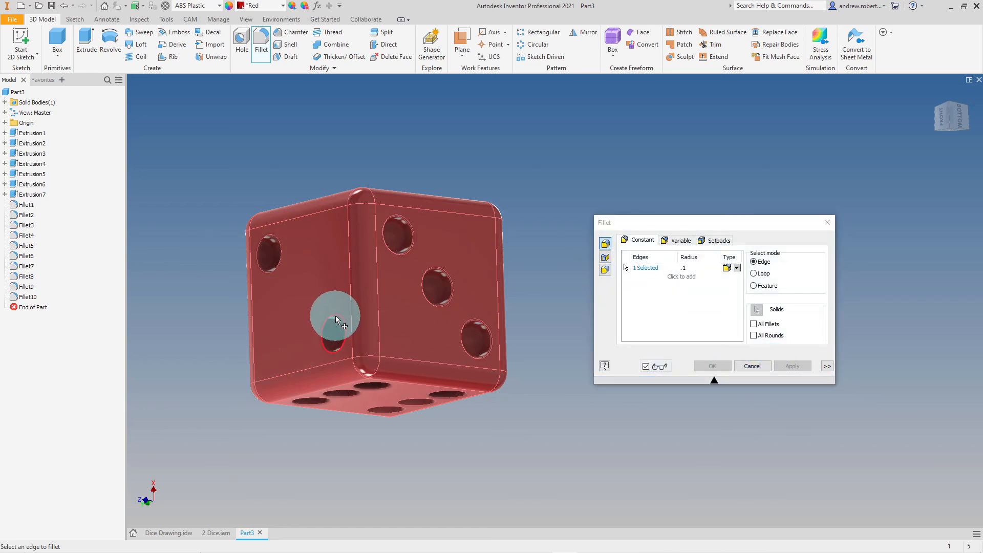
left_click(268, 269)
left_click(792, 365)
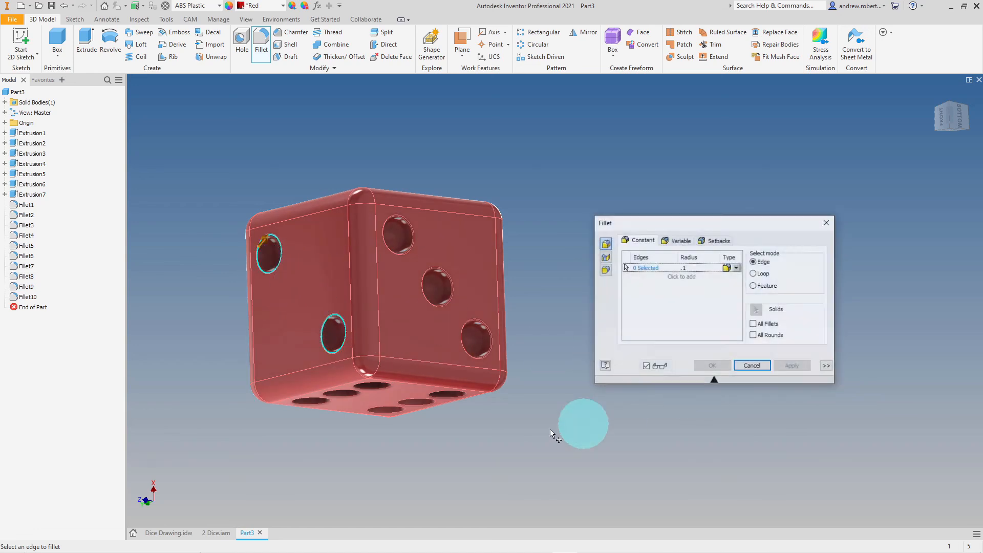
- Apply a 0.1 mm fillet to the rims of all six spots on the six-spot face
middle_click_drag(545, 431, 537, 386, "shift")
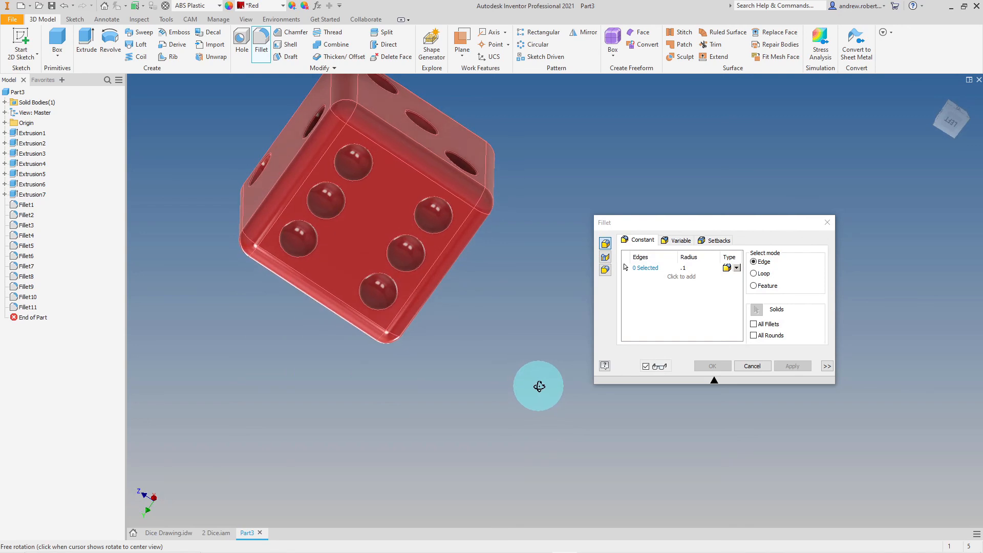
left_click(440, 202)
left_click(409, 249)
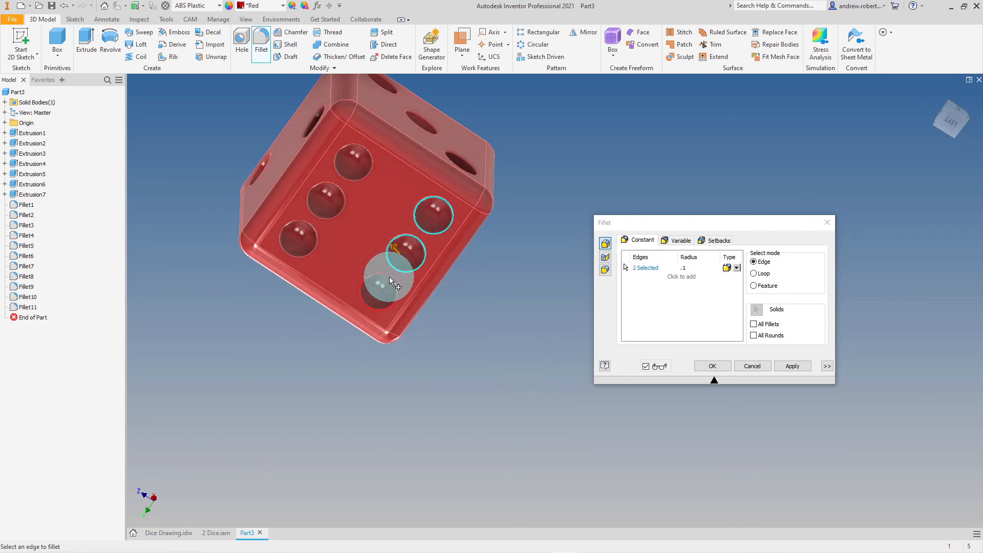
left_click(385, 281)
left_click(317, 246)
left_click(336, 207)
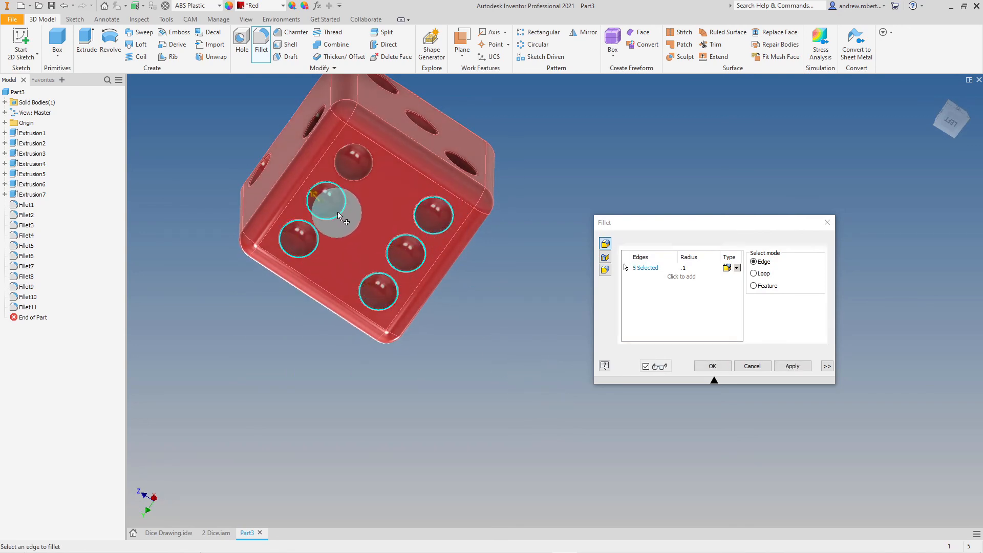
left_click(361, 181)
left_click(793, 365)
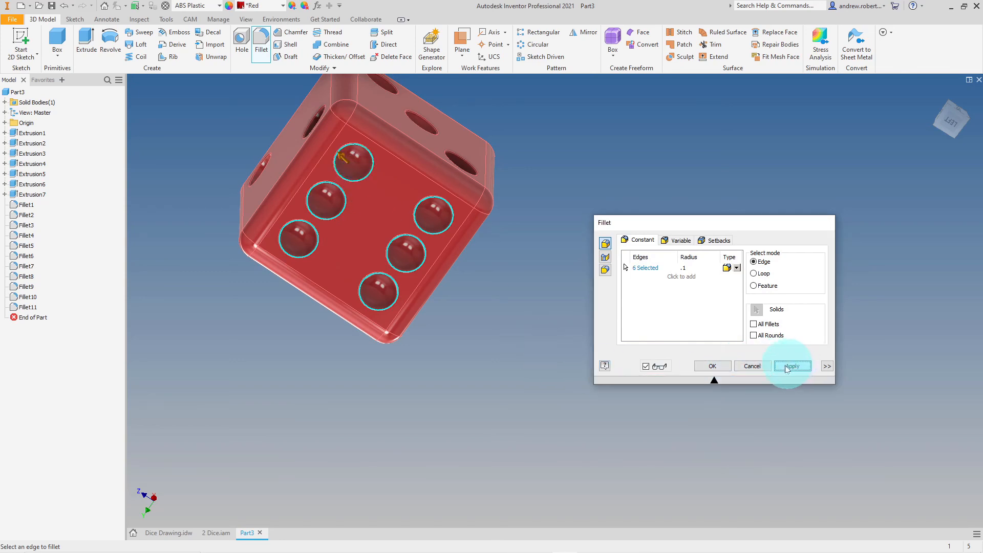
- Apply a 0.1 mm fillet to the rims of all five spots on the five-spot face and end the Fillet command
middle_click_drag(515, 353, 443, 273, "shift")
left_click(423, 255)
left_click(452, 213)
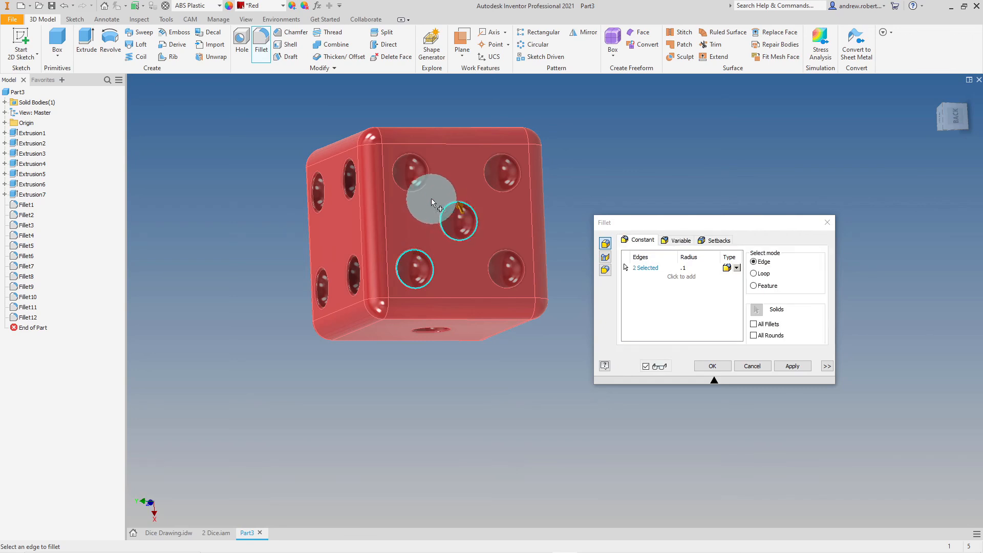
left_click(426, 189)
left_click(492, 190)
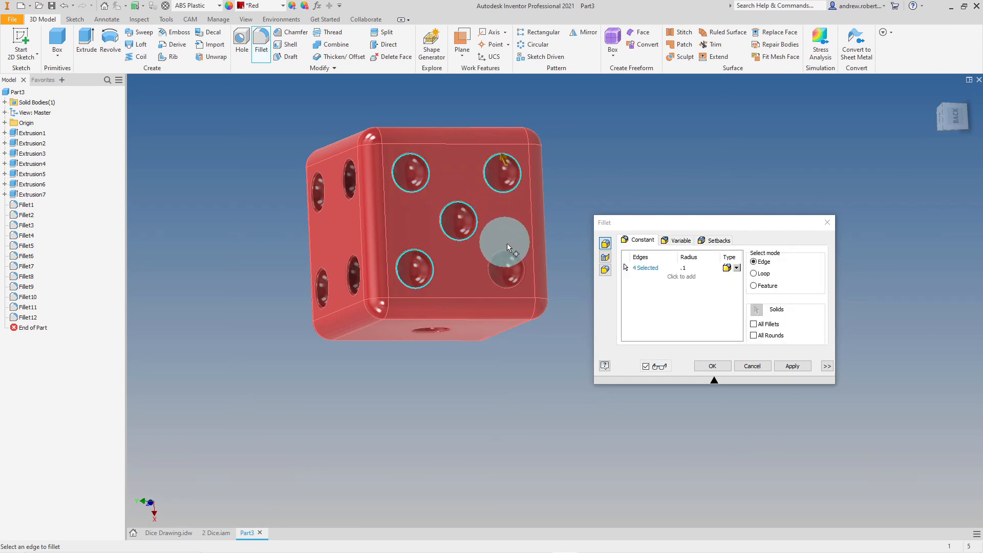
left_click(508, 250)
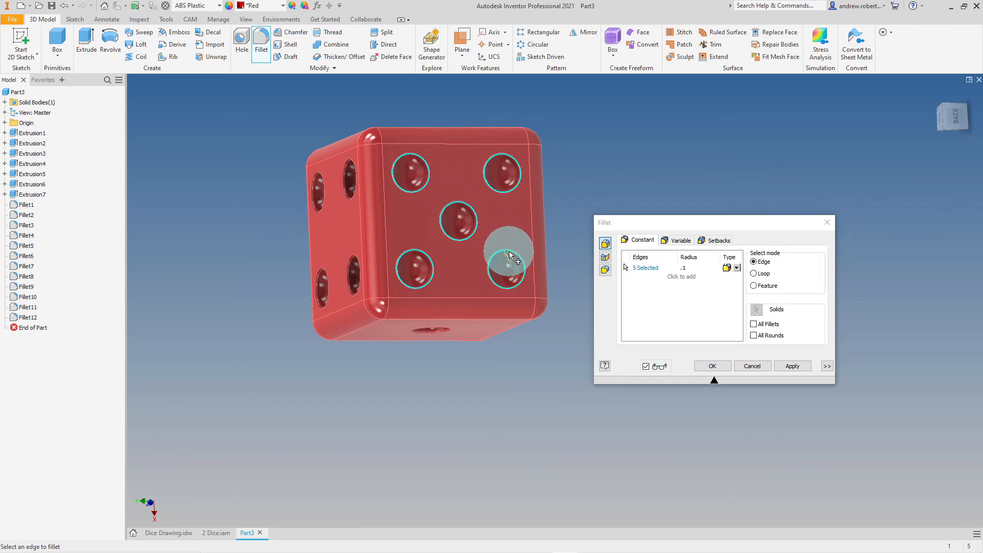
left_click(791, 366)
middle_click_drag(522, 404, 583, 505, "shift")
left_click(750, 365)
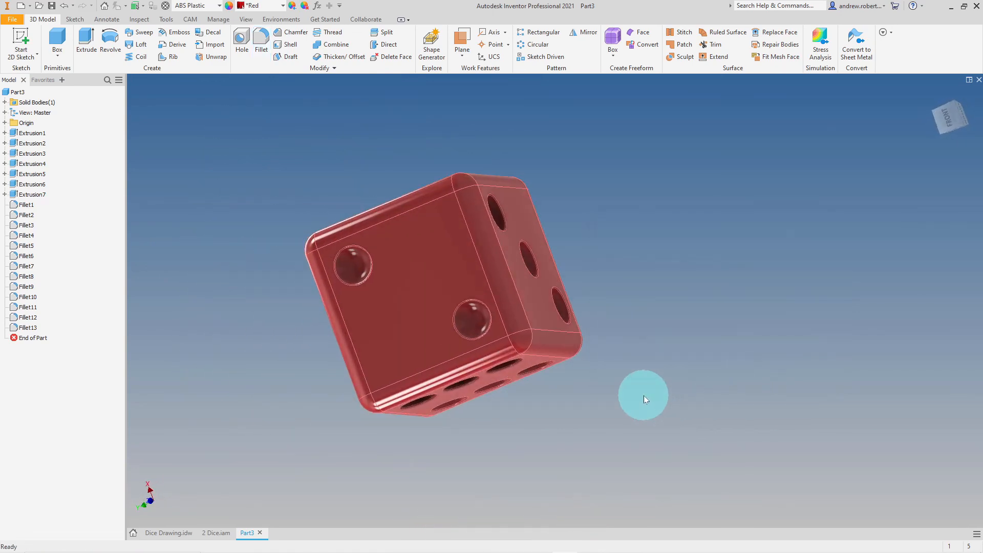
- Change the visual style of the dice to Realistic
scroll(646, 396, "up", 3)
scroll(646, 398, "down", 3)
middle_click_drag(665, 333, 787, 359)
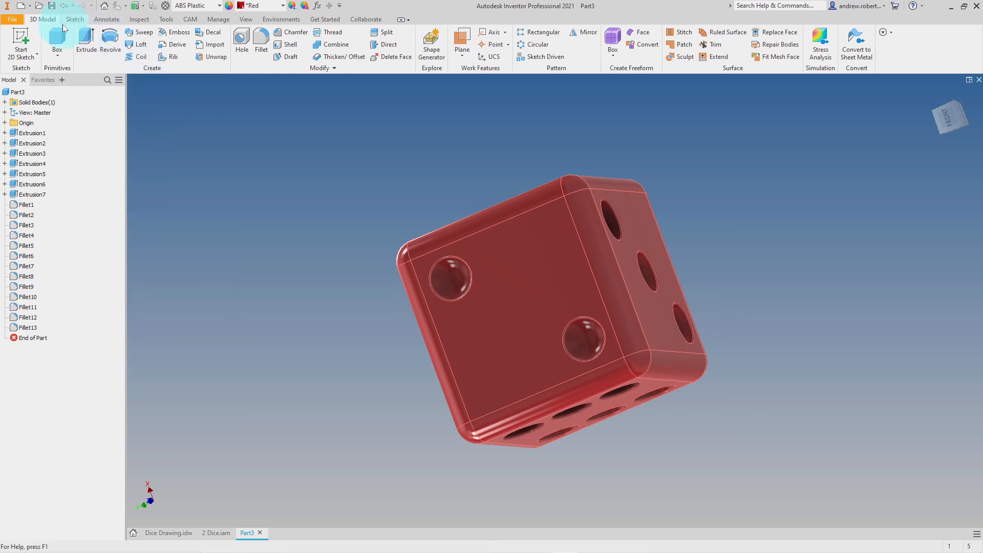
left_click(246, 19)
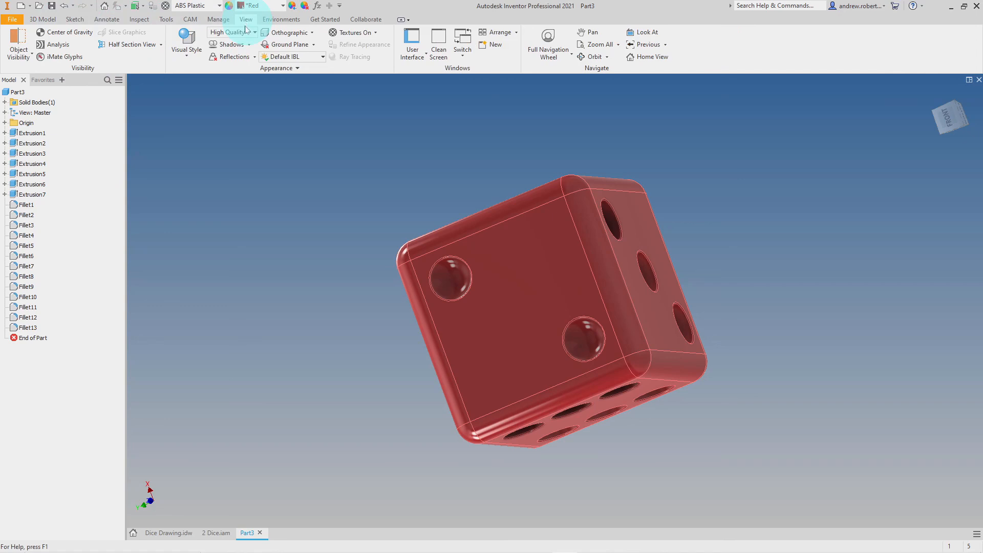
left_click(187, 59)
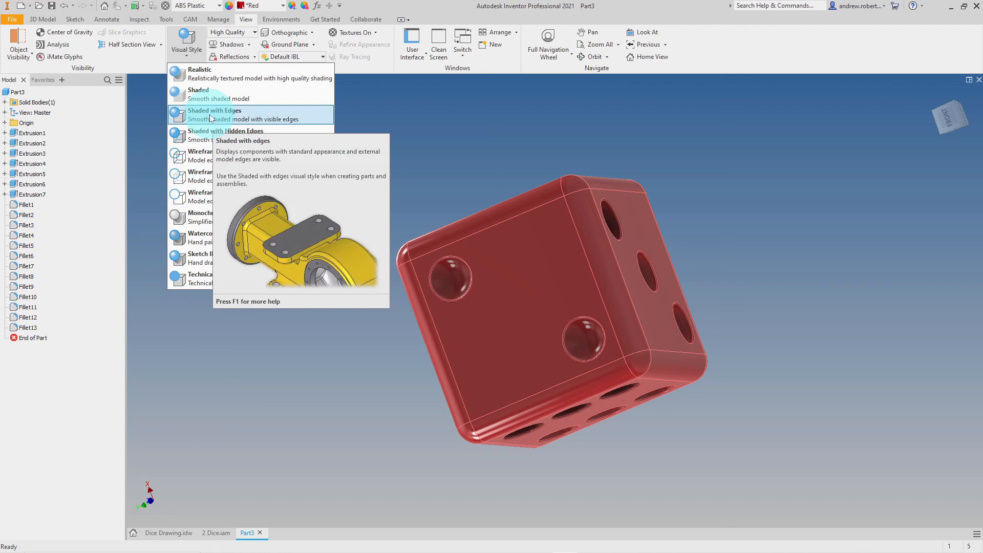
left_click(202, 76)
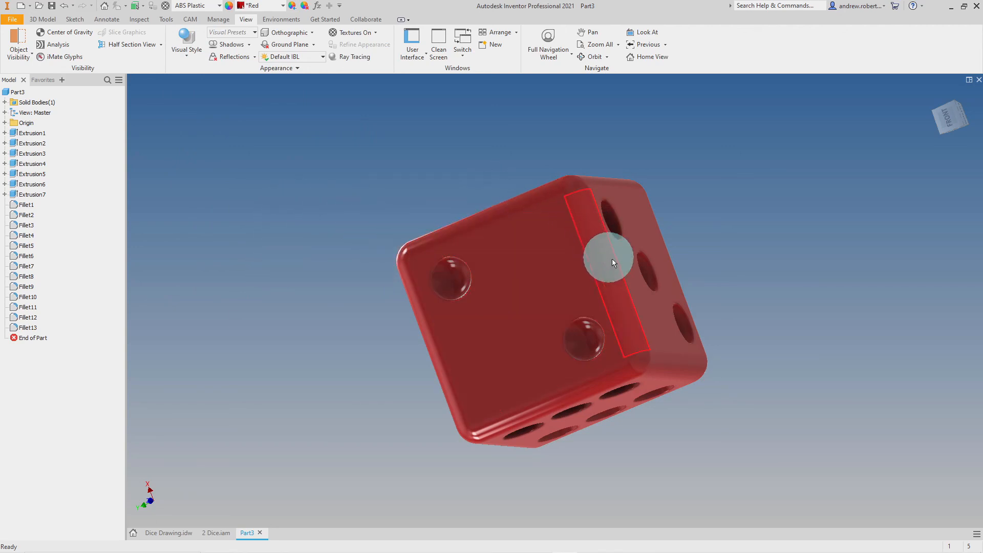
- Try the Perspective projection on the dice and return the view to Orthographic
middle_click_drag(285, 175, 395, 263, "shift")
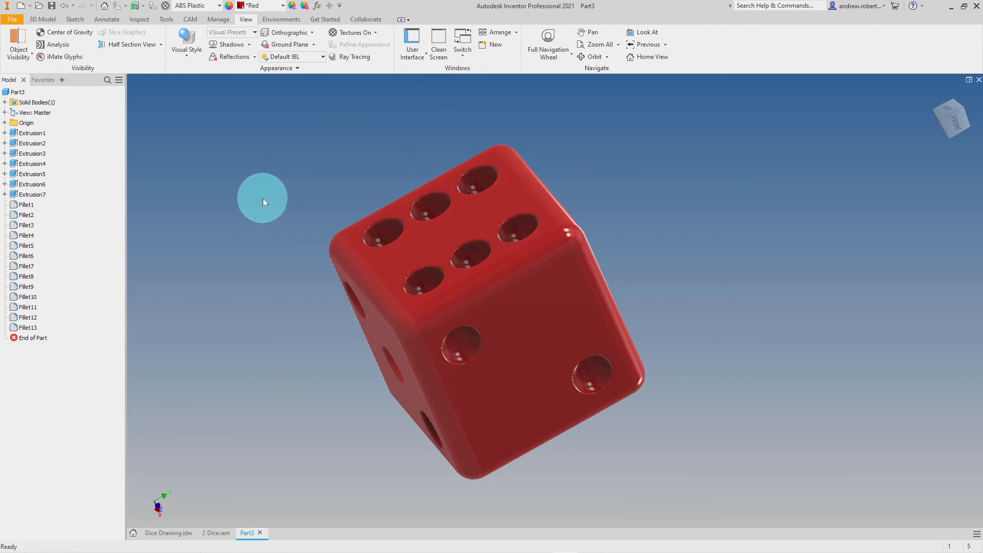
left_click(313, 33)
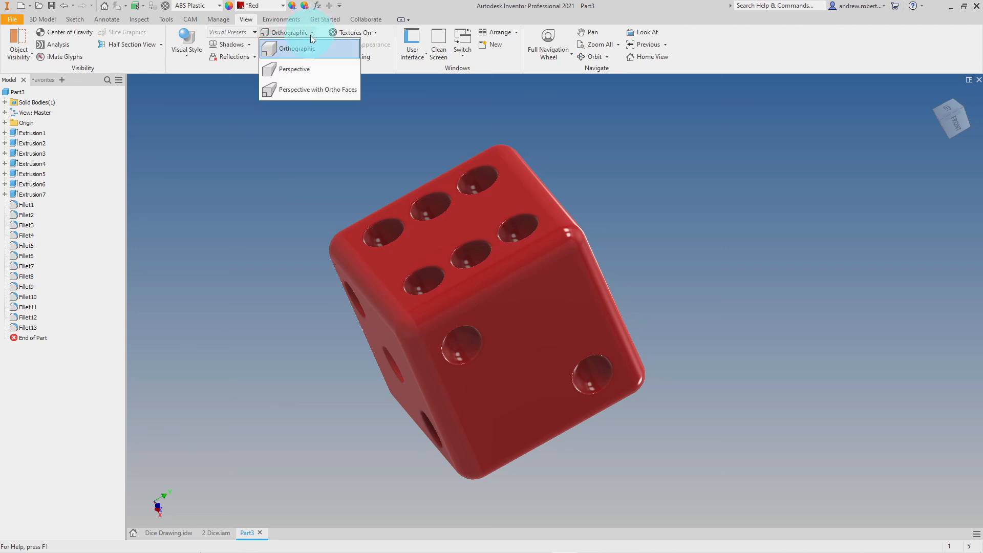
left_click(298, 68)
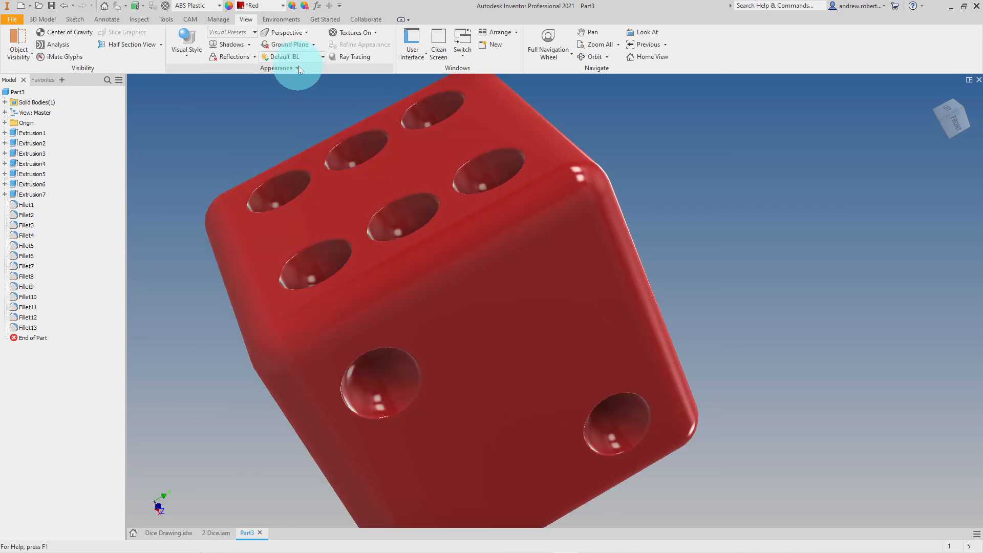
scroll(280, 164, "down", 3)
middle_click_drag(526, 246, 681, 303)
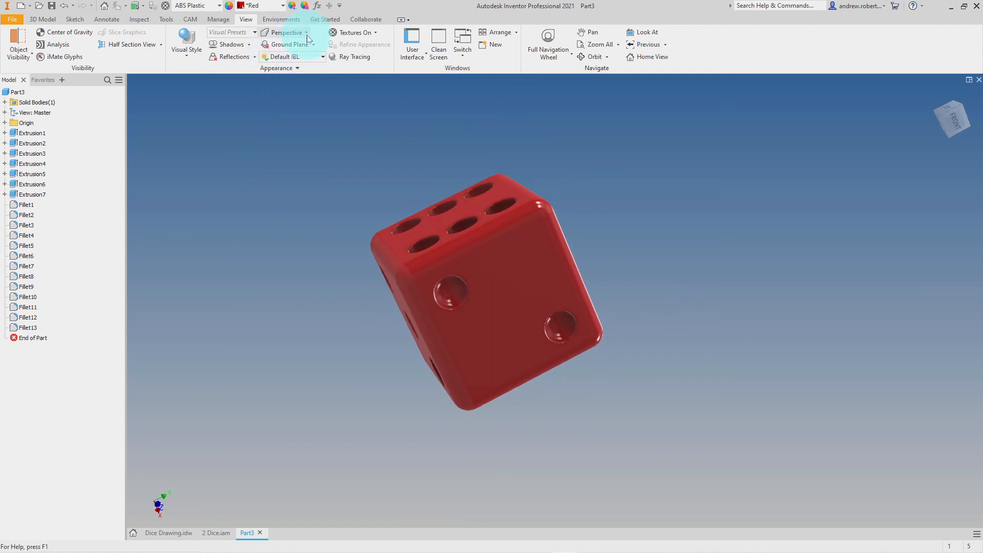
left_click(287, 33)
left_click(296, 50)
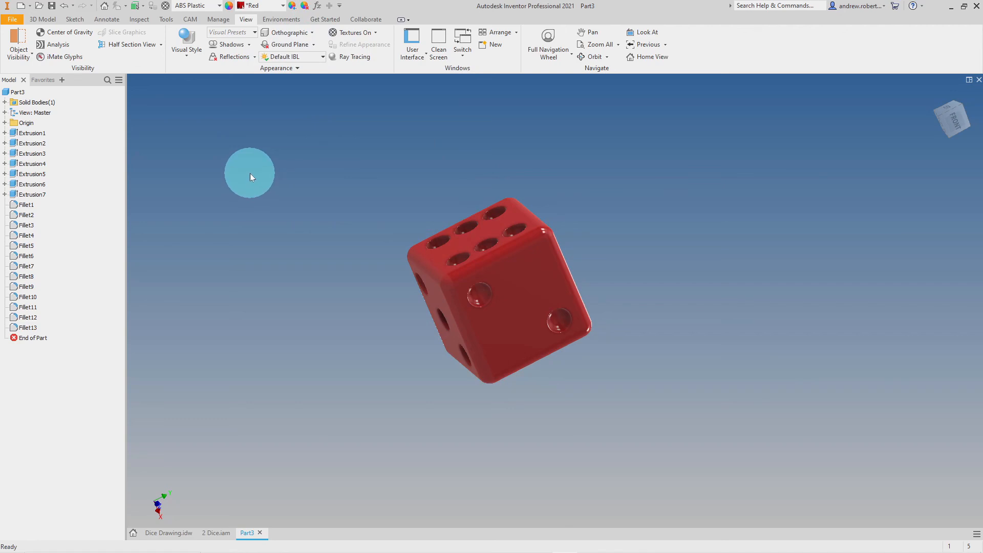
- Set the view projection to Perspective and look at the dice from its one-spot and three-spot side
left_click(312, 33)
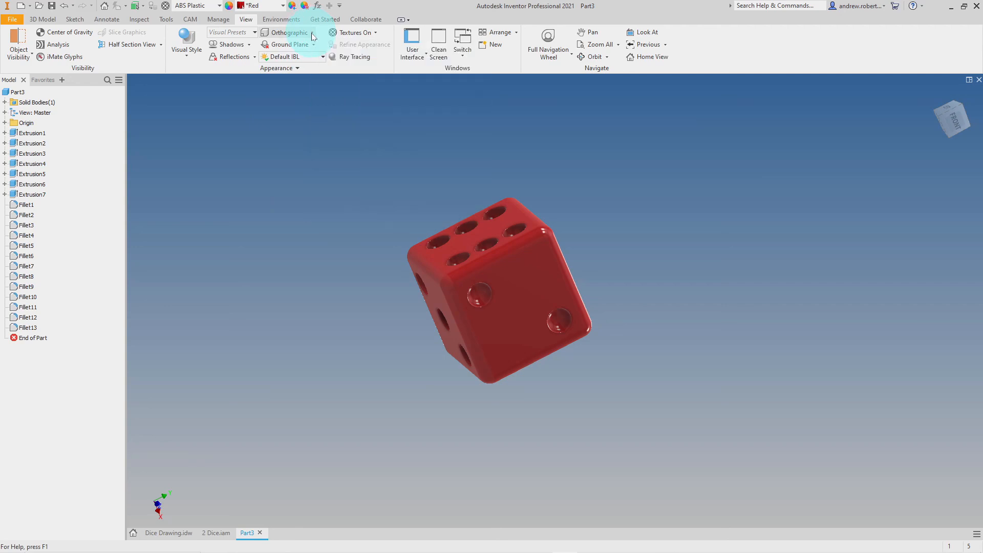
left_click(307, 70)
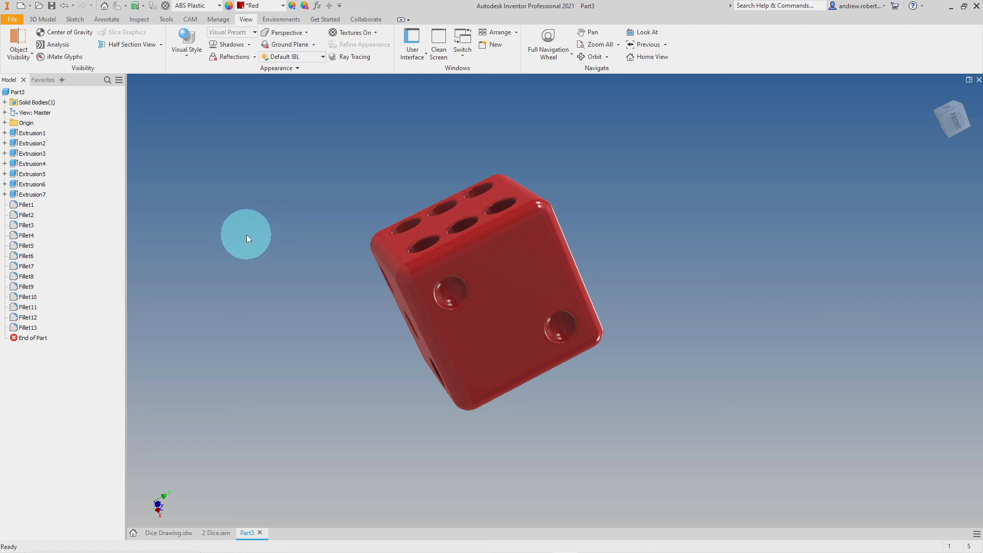
middle_click_drag(247, 238, 537, 394, "shift")
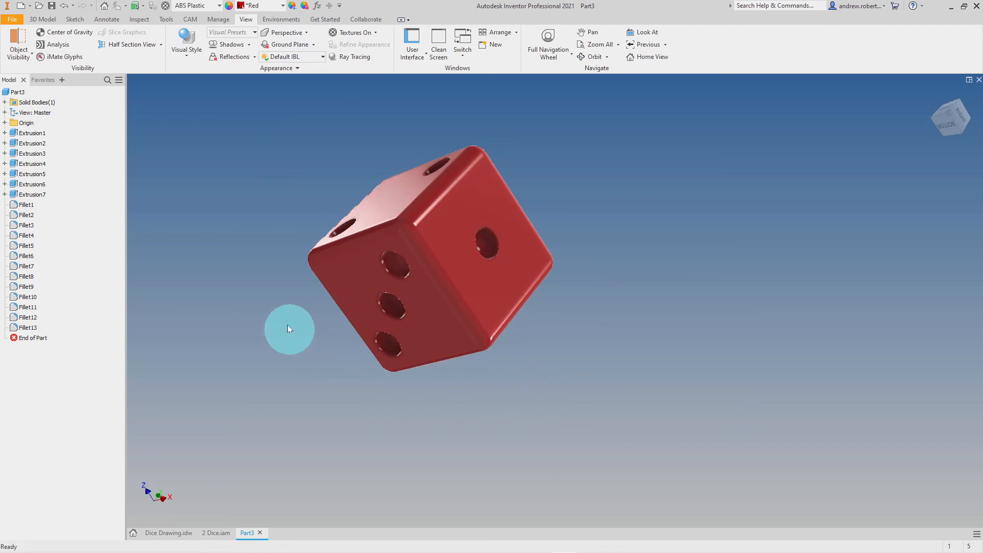
- Turn on ray tracing for the dice and set its lighting and material accuracy to Draft
left_click(360, 58)
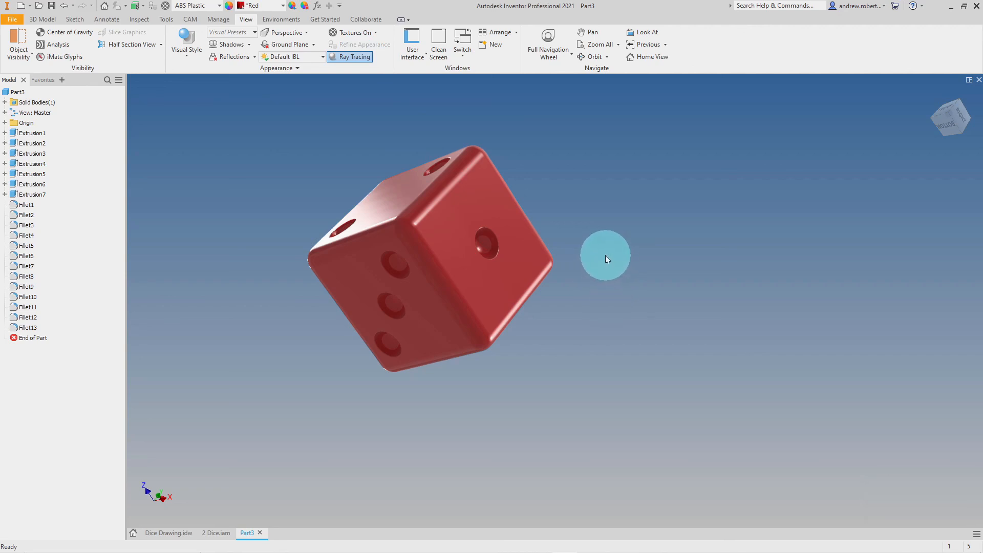
mouse_move(605, 255)
middle_mouse_down("shift")
mouse_move(658, 315)
mouse_move(708, 327)
mouse_move(698, 323)
mouse_move(670, 343)
middle_mouse_up("shift")
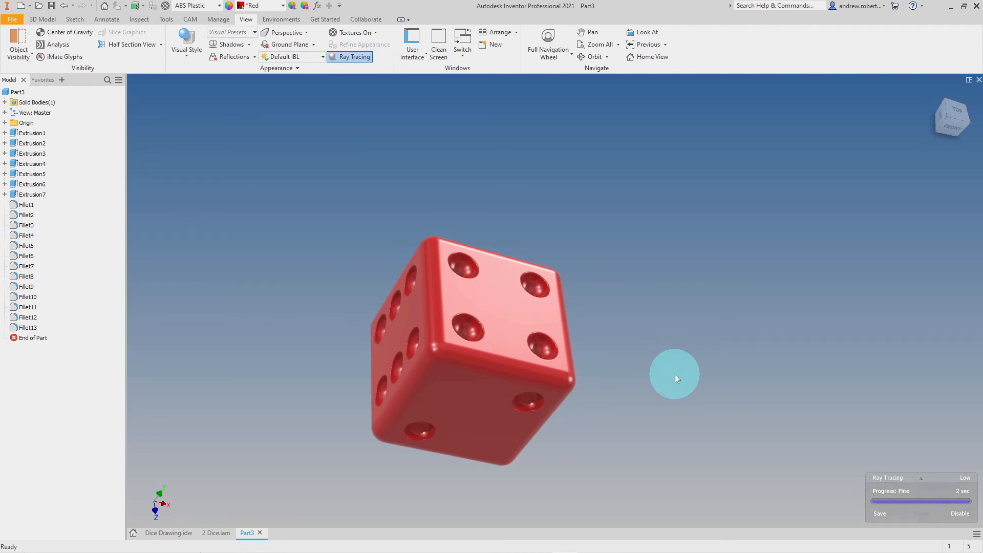
mouse_move(927, 477)
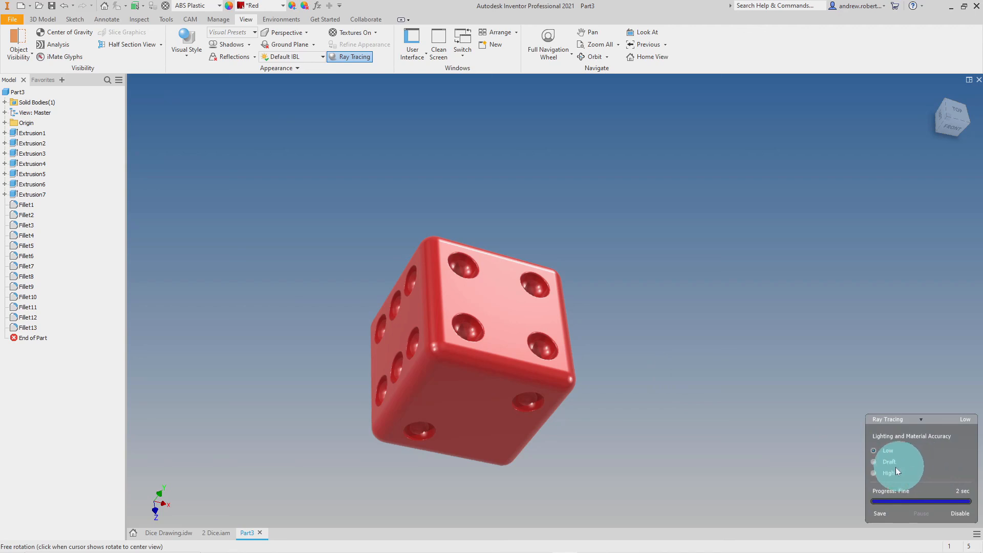
left_click(873, 462)
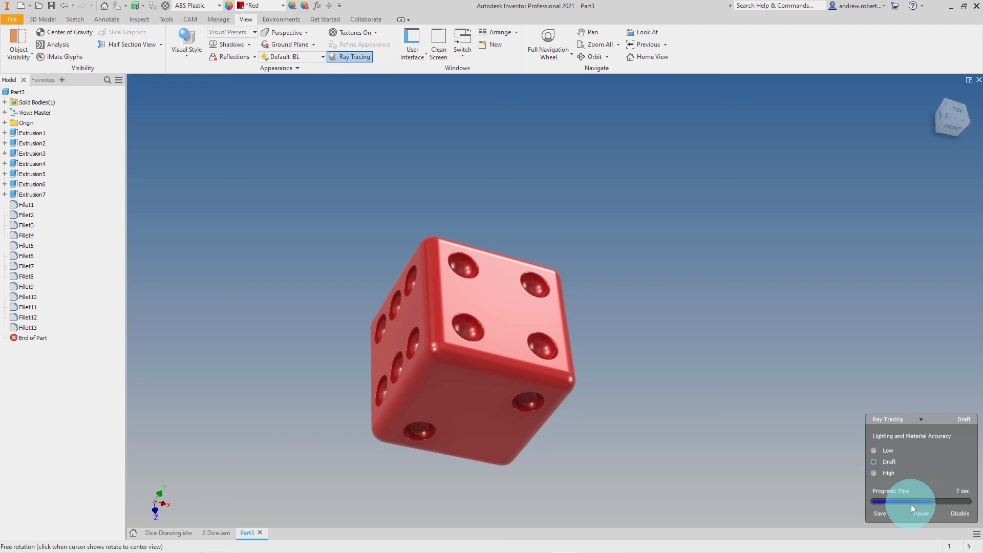
- Try the High lighting and material accuracy for ray tracing and set it back to Low
left_click(873, 473)
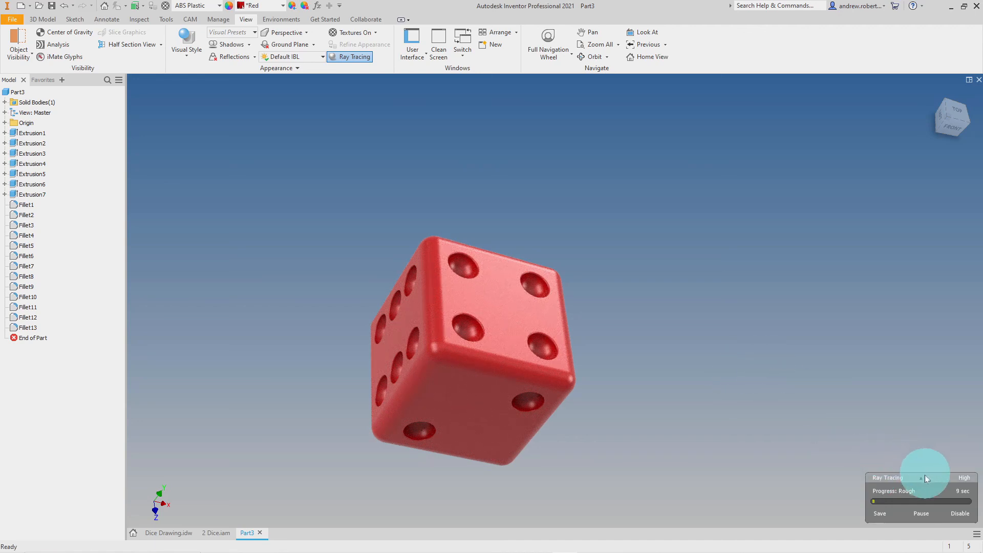
mouse_move(923, 476)
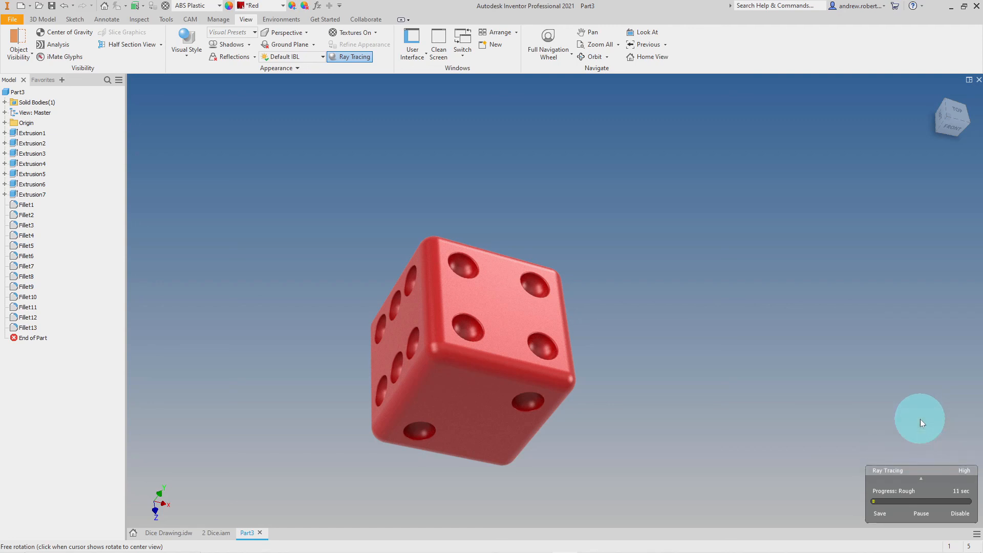
left_click(874, 450)
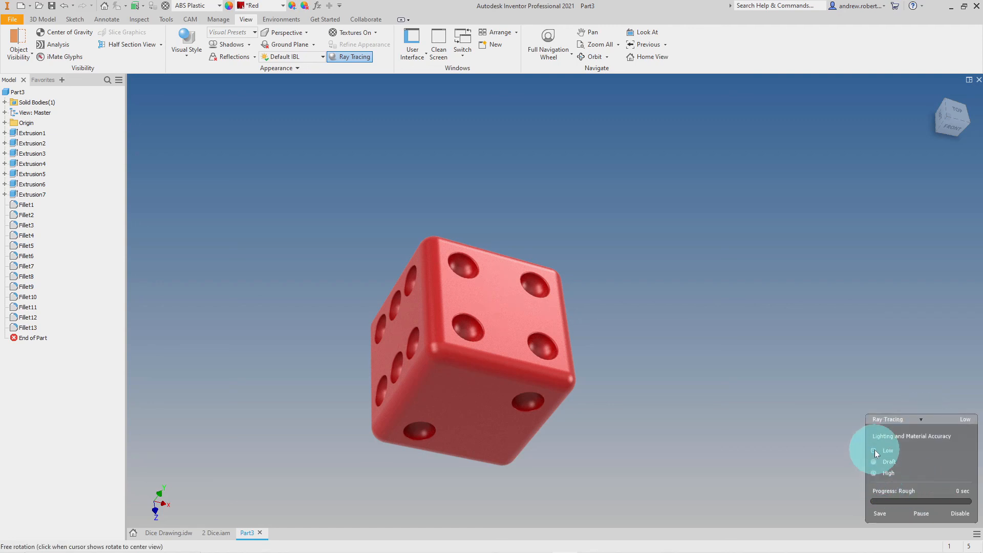
- Turn off ray tracing and view the dice from several sides
left_click(350, 56)
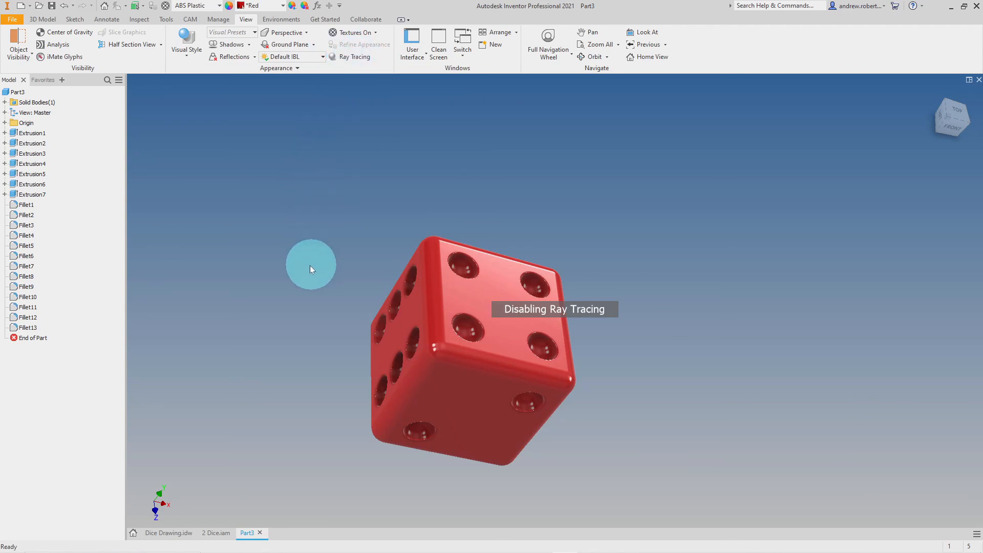
middle_click_drag(303, 252, 527, 373, "shift")
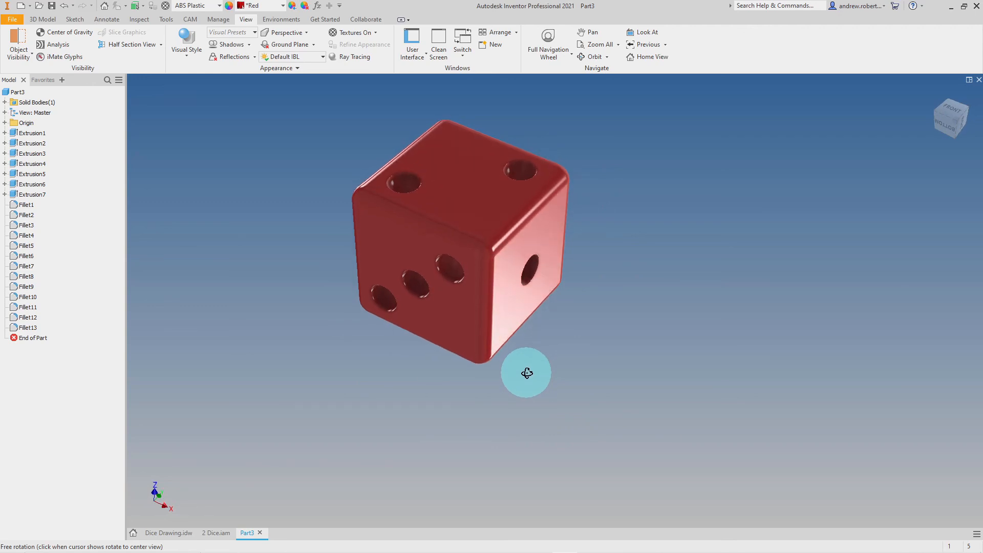
middle_click_drag(527, 372, 521, 438, "shift")
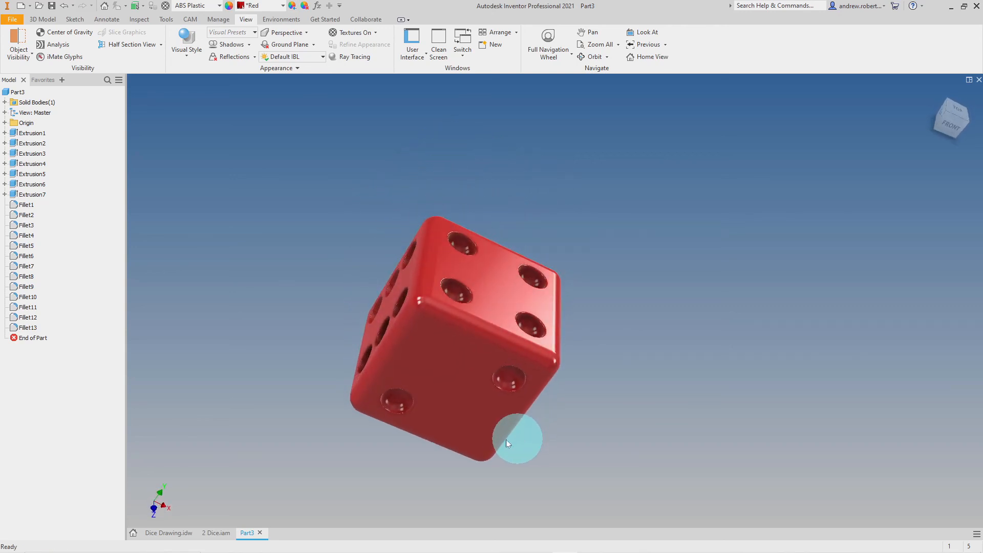